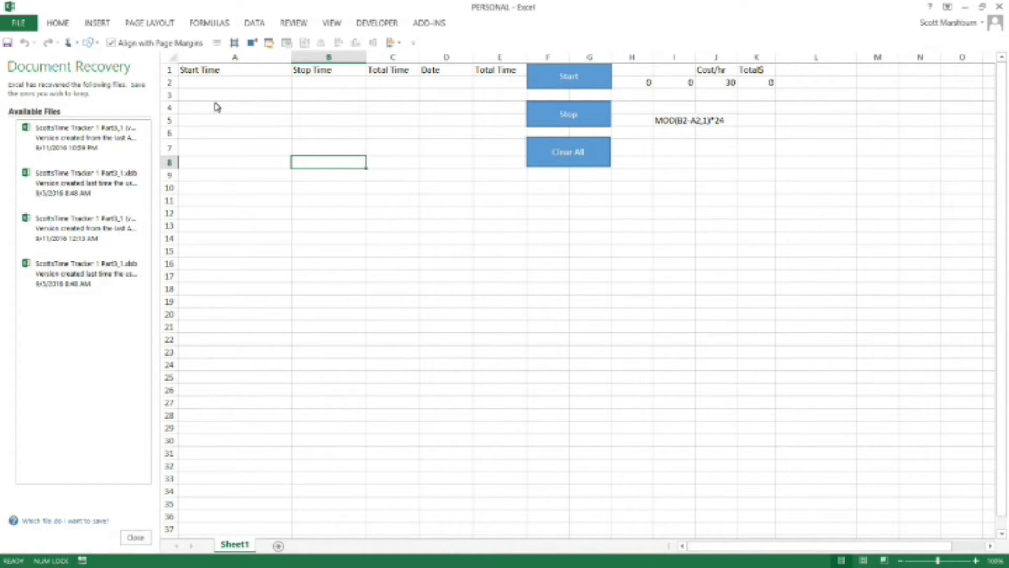
- Open the recent workbook ScottsTime Tracker 1 Part3_1 from the eCabinetsTipsAndTricksTimeTrack folder
left_click(19, 24)
left_click(21, 97)
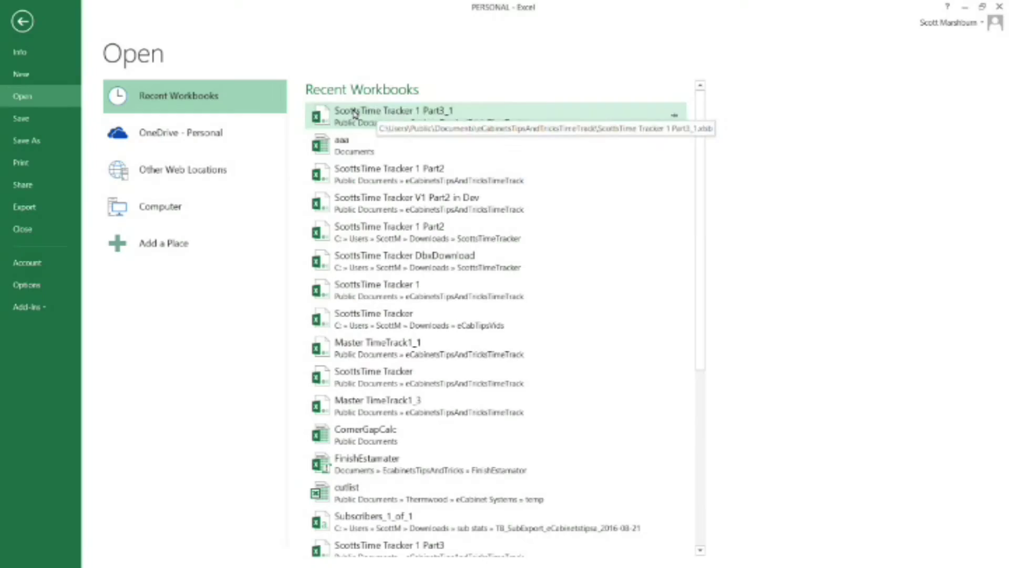
left_click(462, 208)
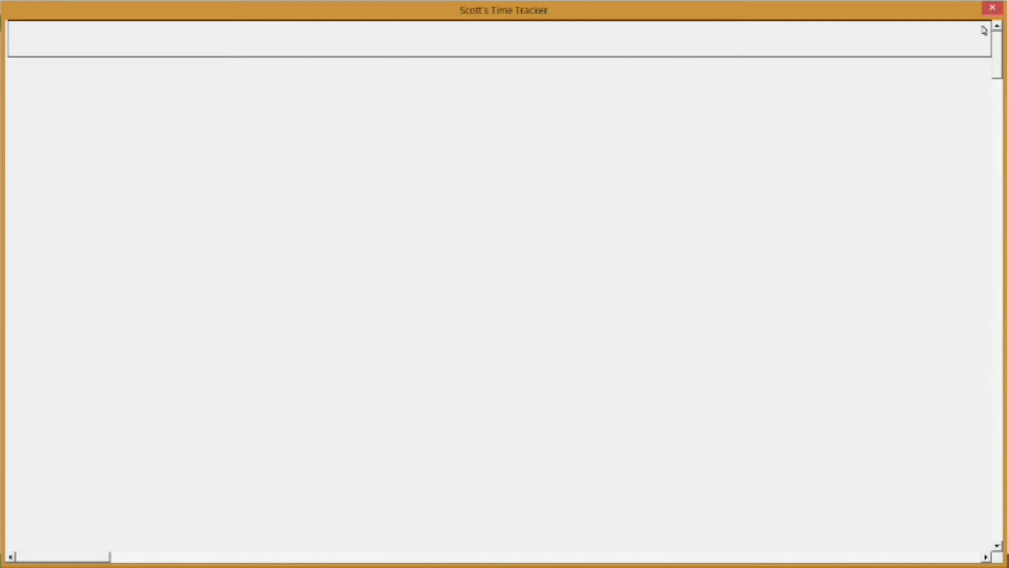
- Move the time tracker form around over the worksheet and try to select a cell behind it
mouse_move(982, 32)
left_click_drag(534, 14, 642, 235)
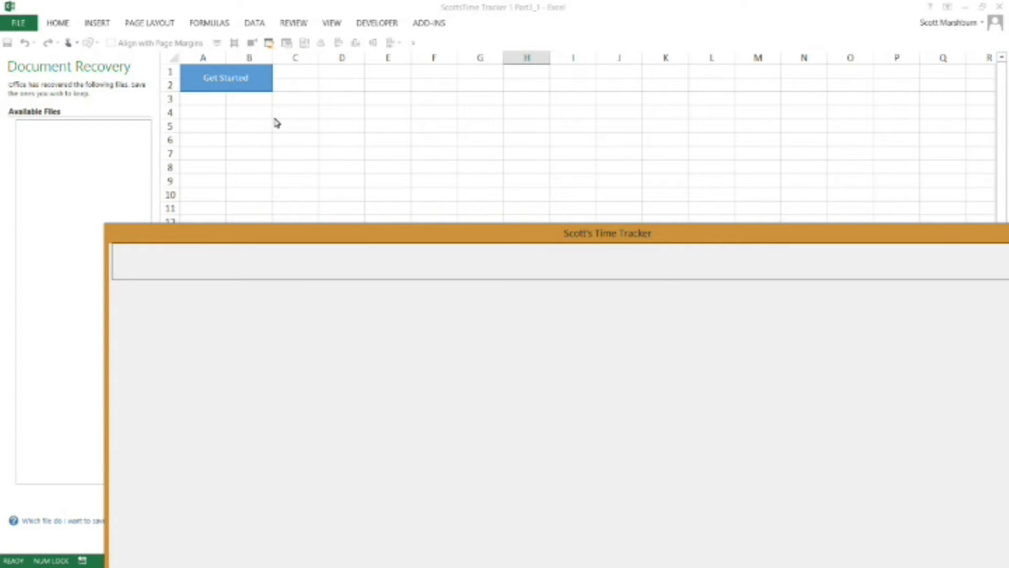
left_click_drag(424, 237, 477, 147)
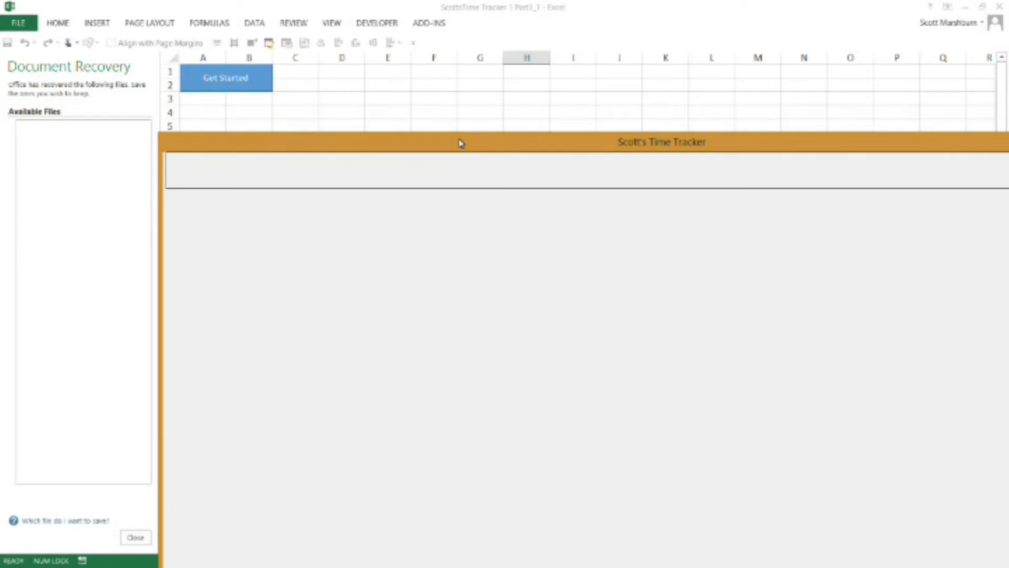
left_click(193, 112)
left_click_drag(440, 144, 392, 198)
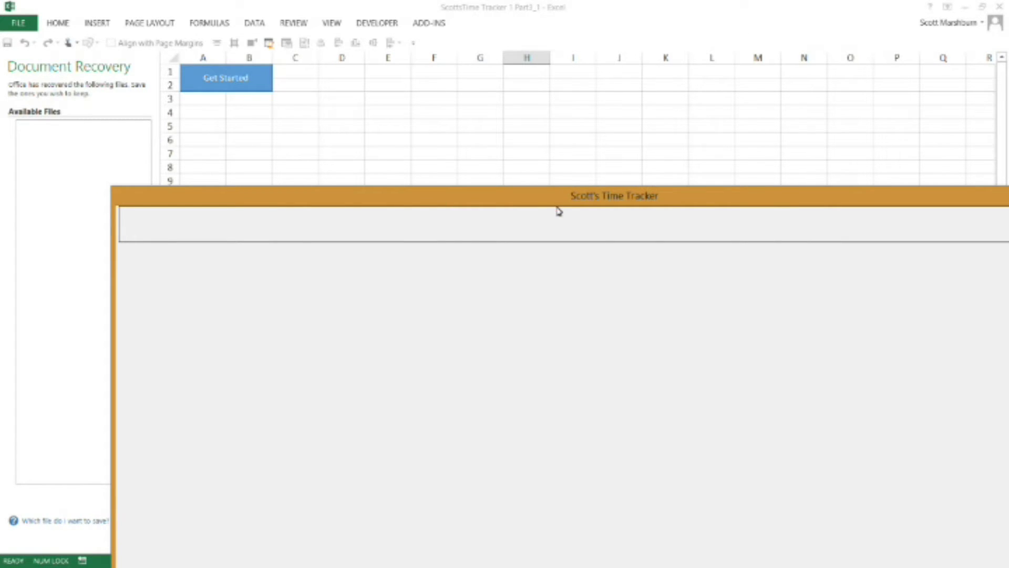
left_click_drag(538, 197, 504, 112)
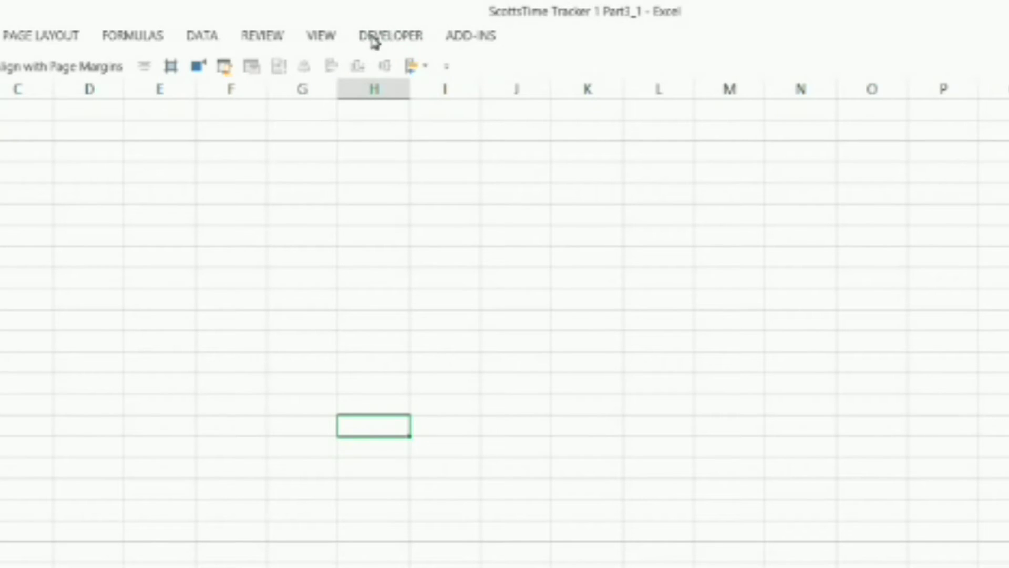
- Open the FrmTimeTrack userform in the Visual Basic editor and show its properties
left_click(374, 36)
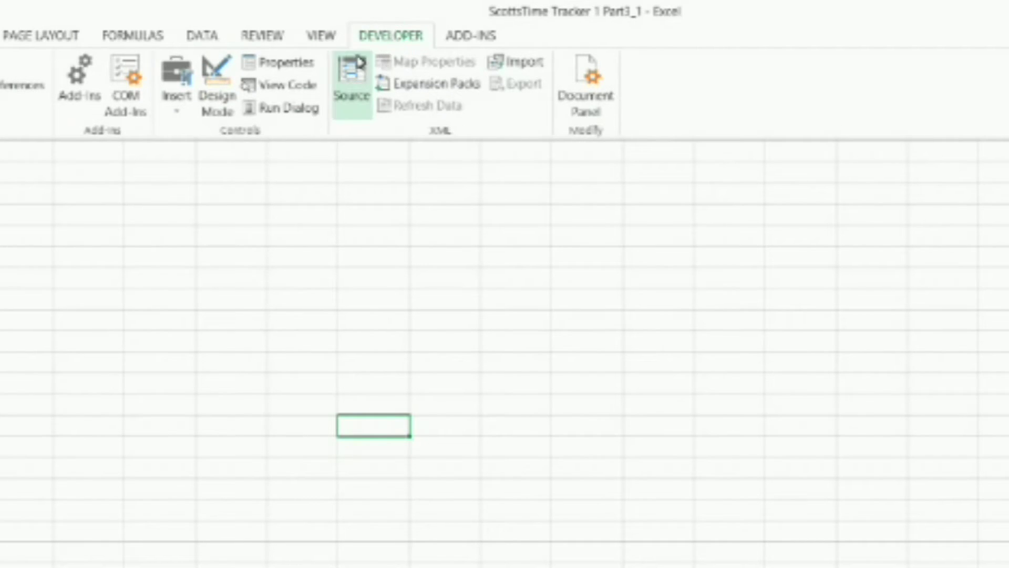
left_click(282, 87)
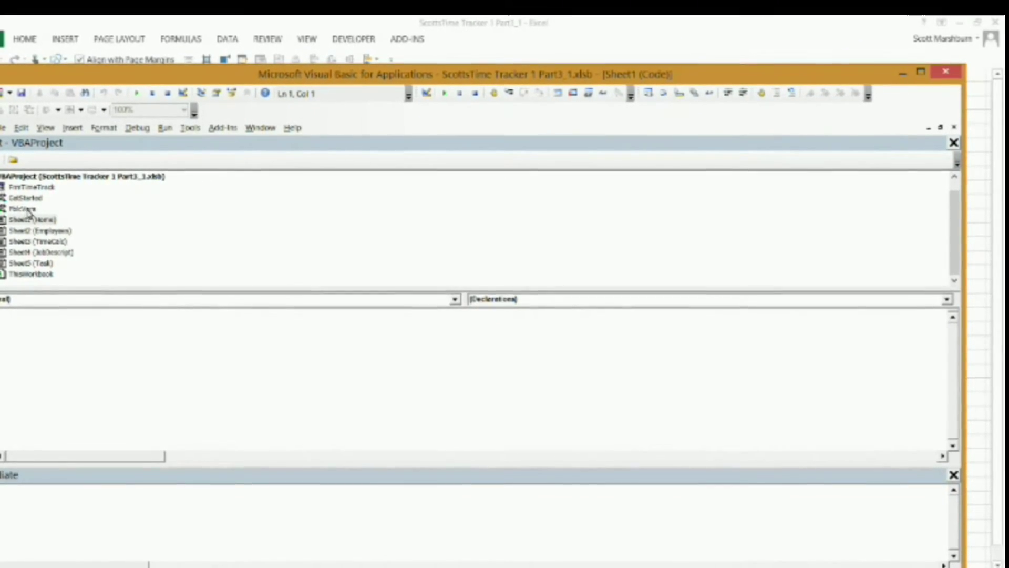
left_click(28, 183)
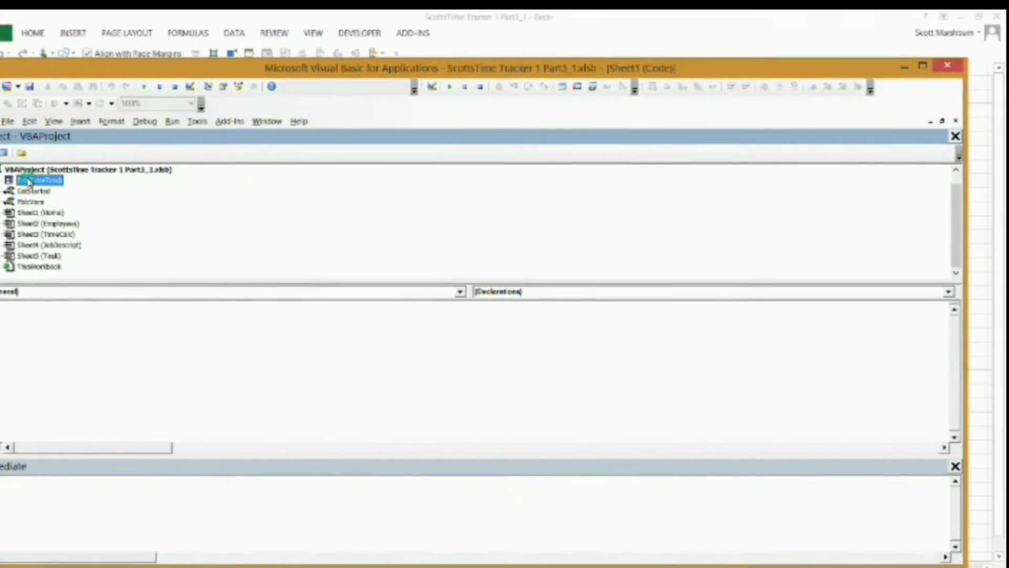
double_click(27, 183)
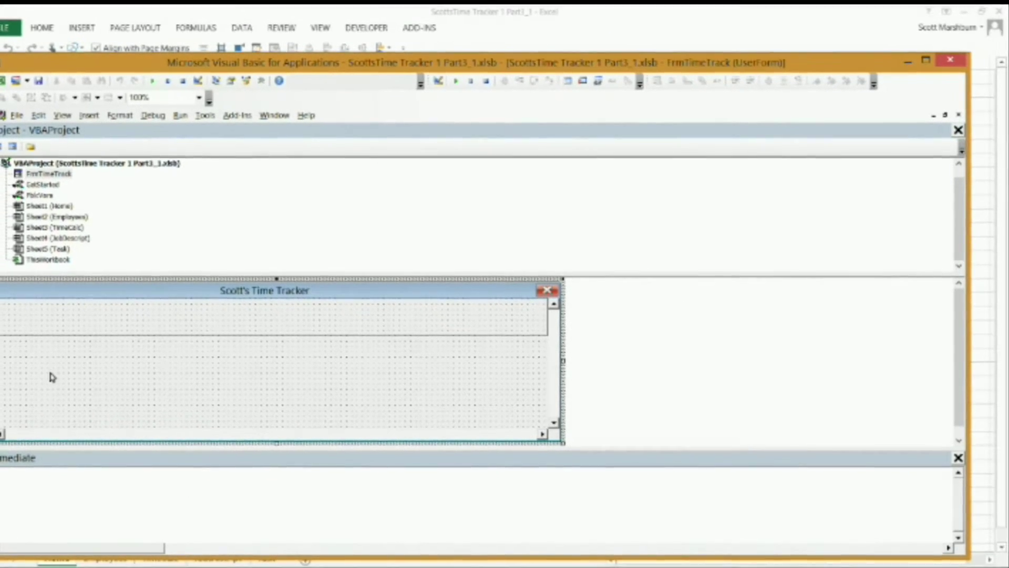
right_click(54, 367)
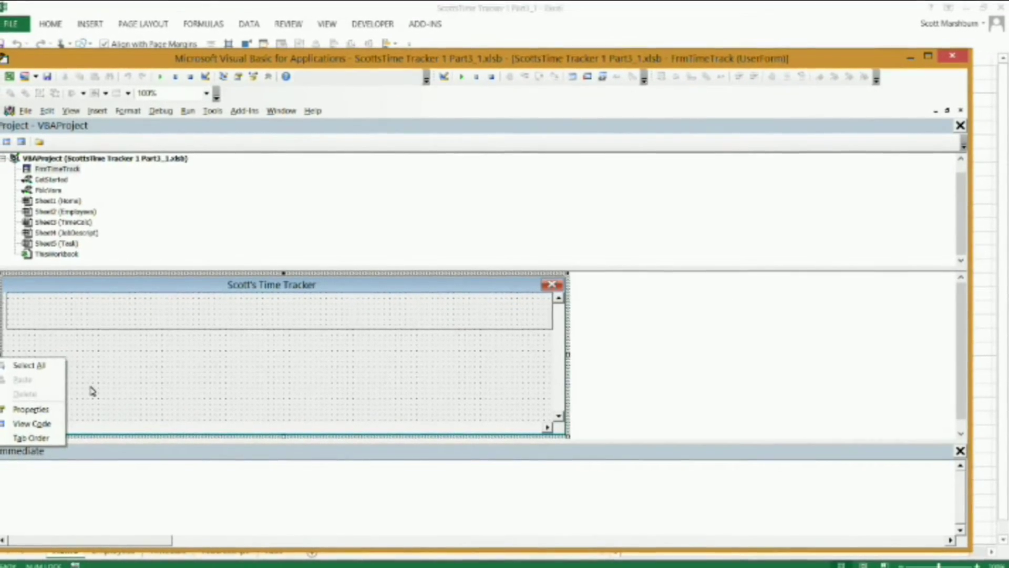
left_click(37, 408)
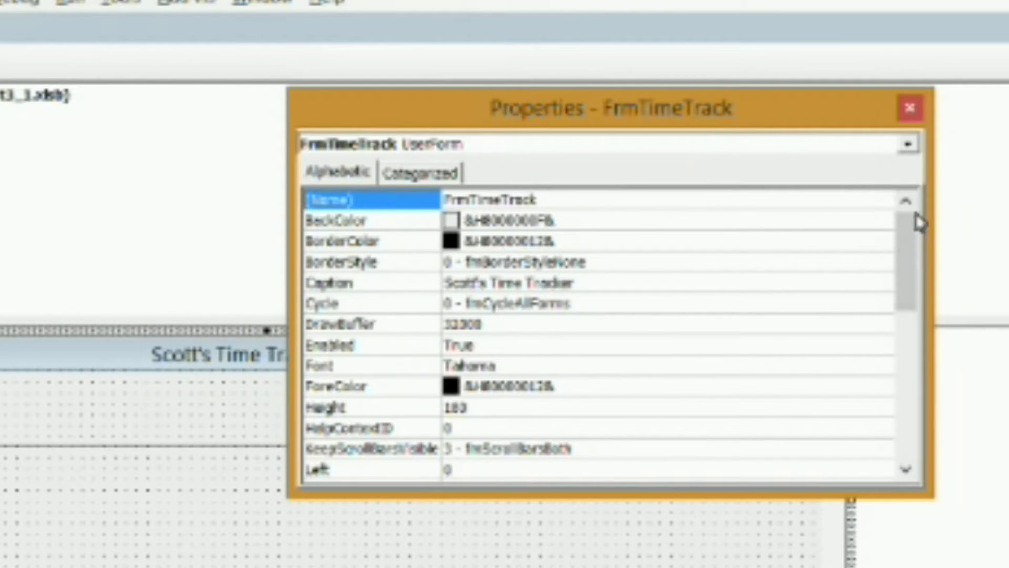
- Set the ShowModal property of FrmTimeTrack to False and close its properties
left_click(912, 239)
left_click_drag(912, 239, 921, 302)
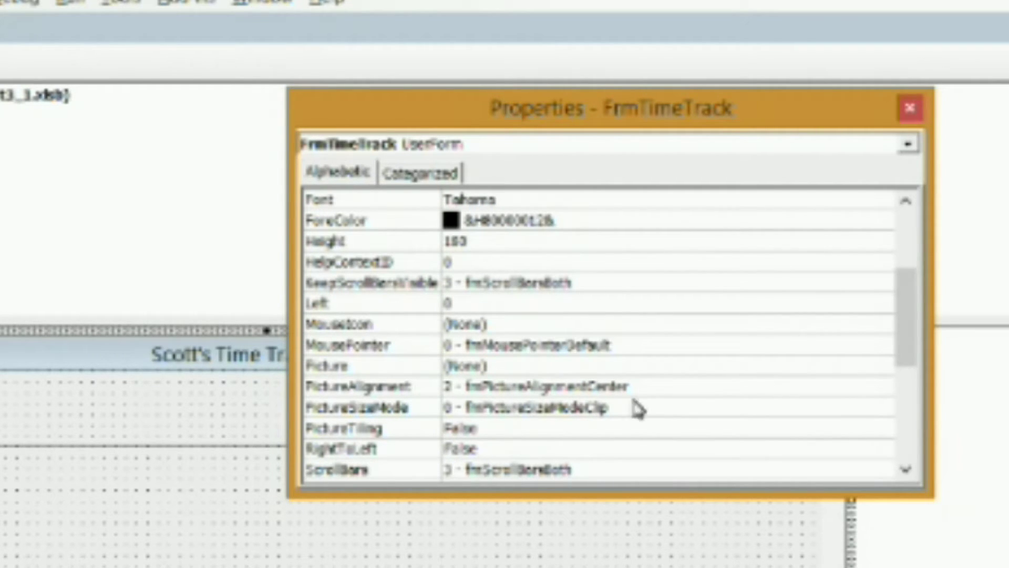
left_click(916, 298)
left_click_drag(917, 304, 921, 348)
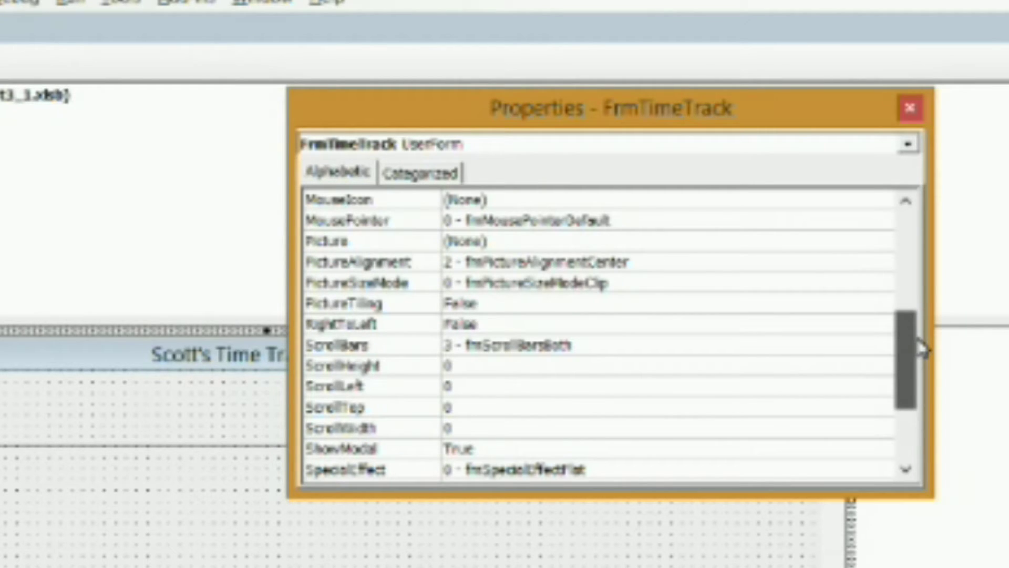
left_click(339, 452)
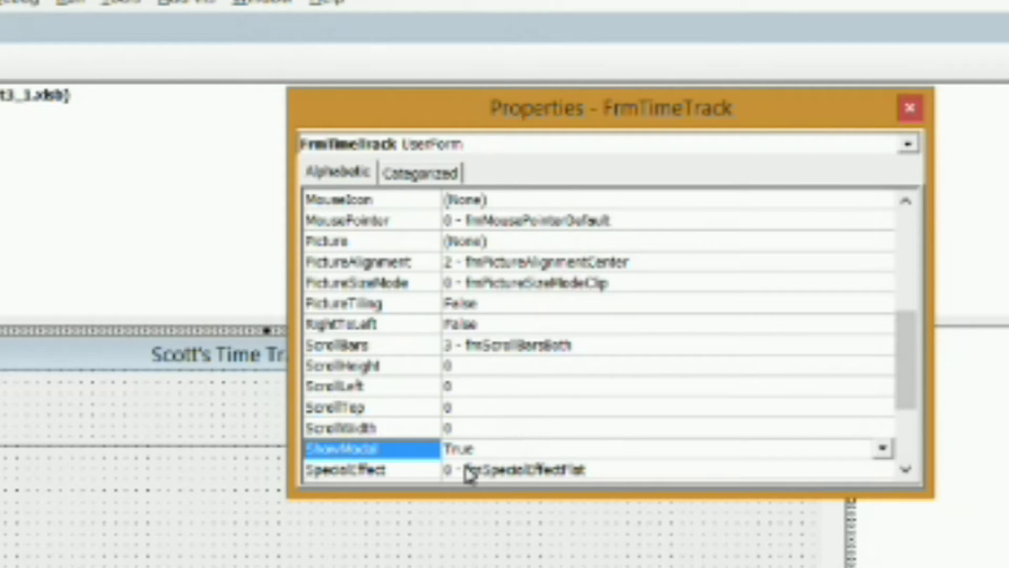
left_click(883, 449)
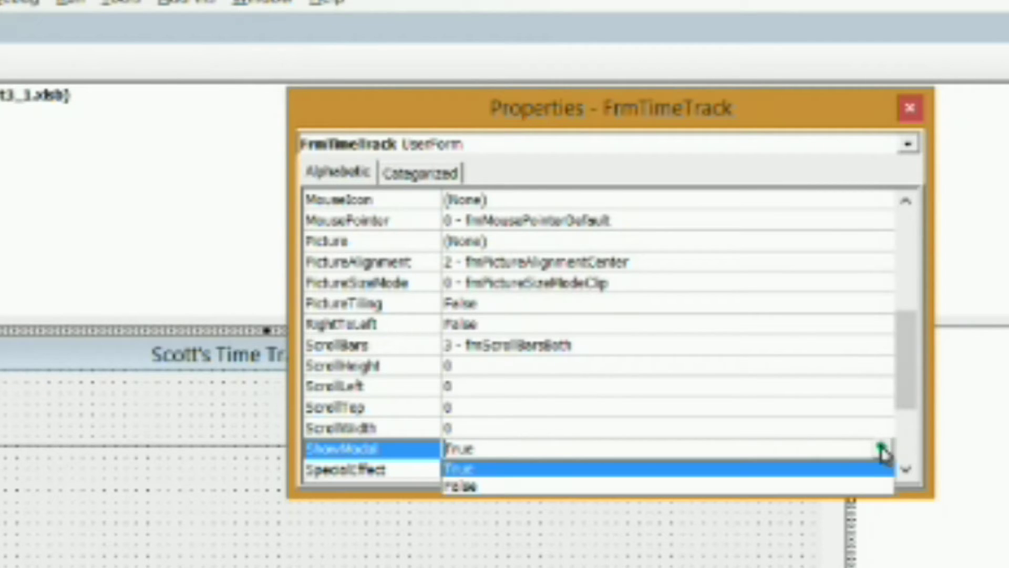
left_click(472, 485)
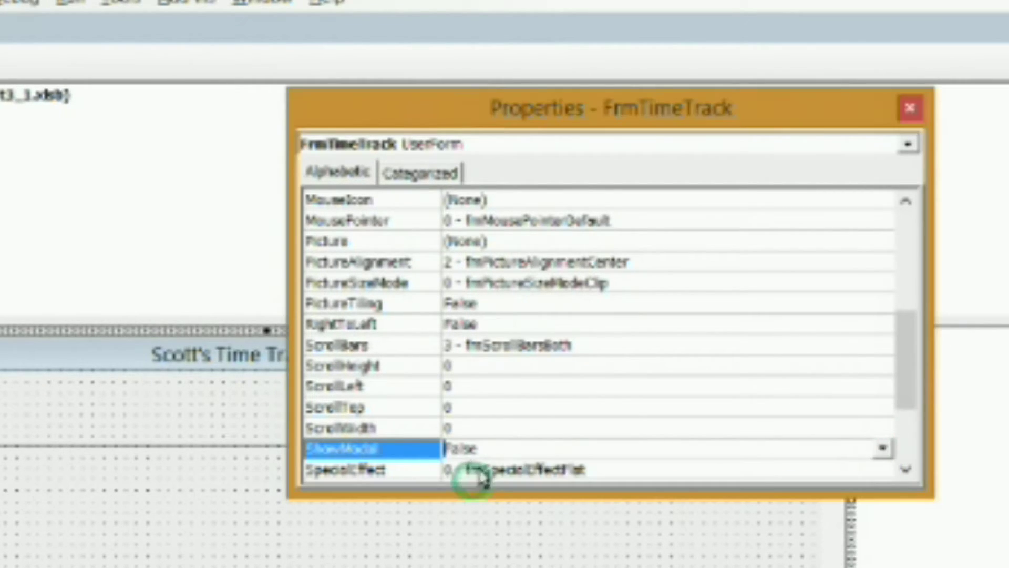
left_click(912, 108)
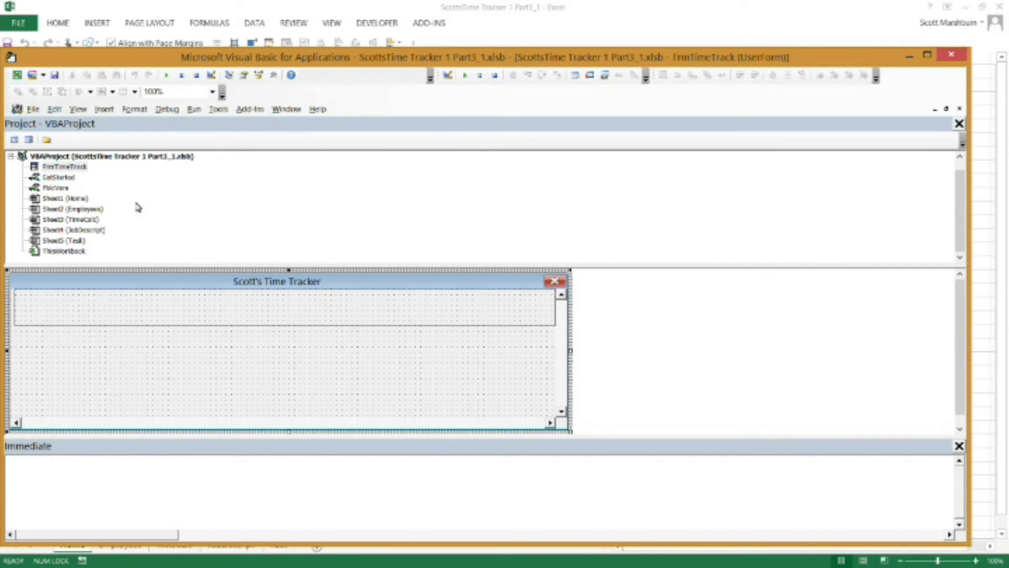
- Run the FrmTimeTrack form, move it aside and select cell D4 on the Home sheet to test access
left_click(62, 169)
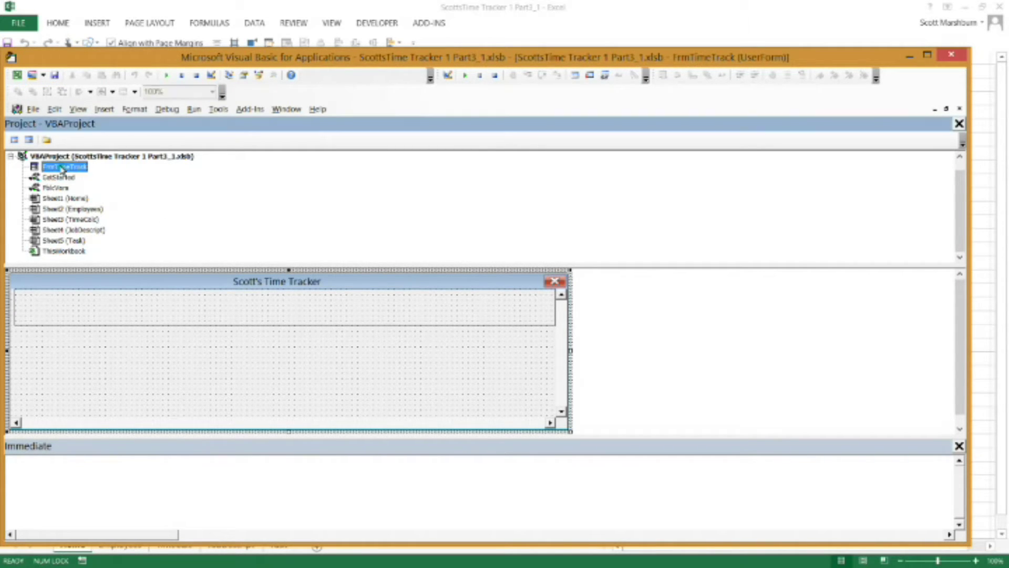
left_click(248, 363)
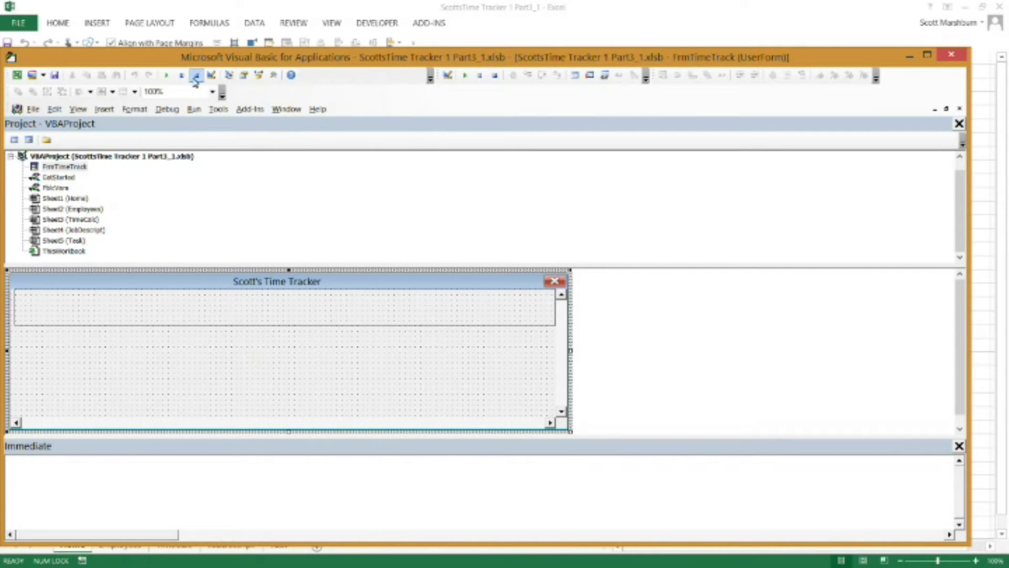
left_click(166, 77)
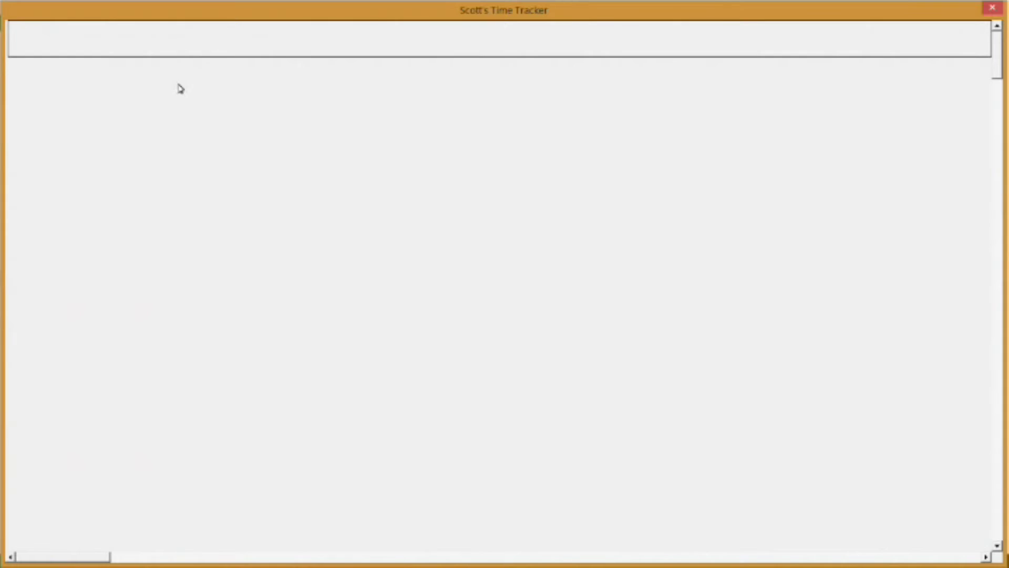
left_click_drag(628, 6, 773, 203)
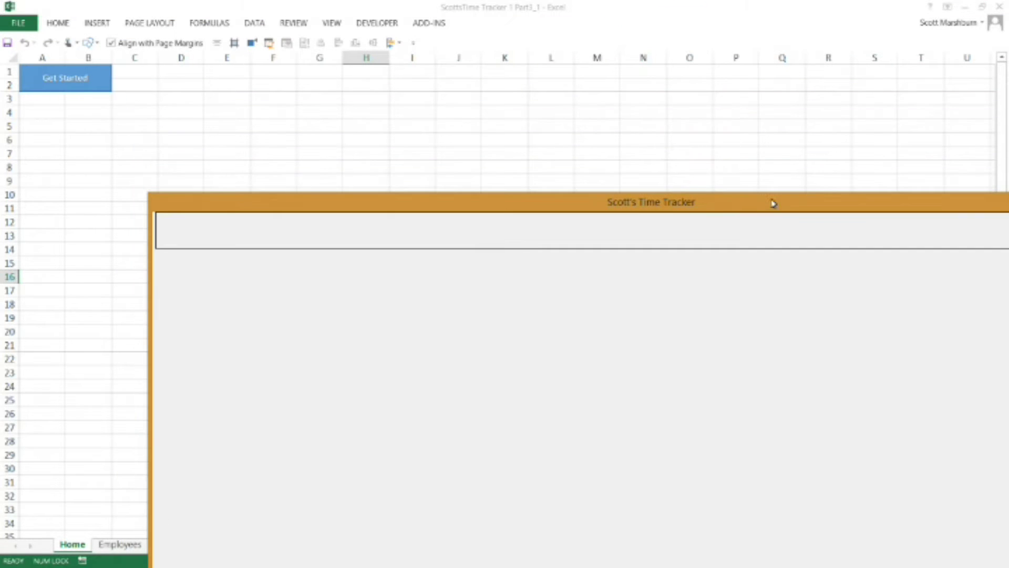
left_click(168, 112)
left_click_drag(277, 208, 475, 32)
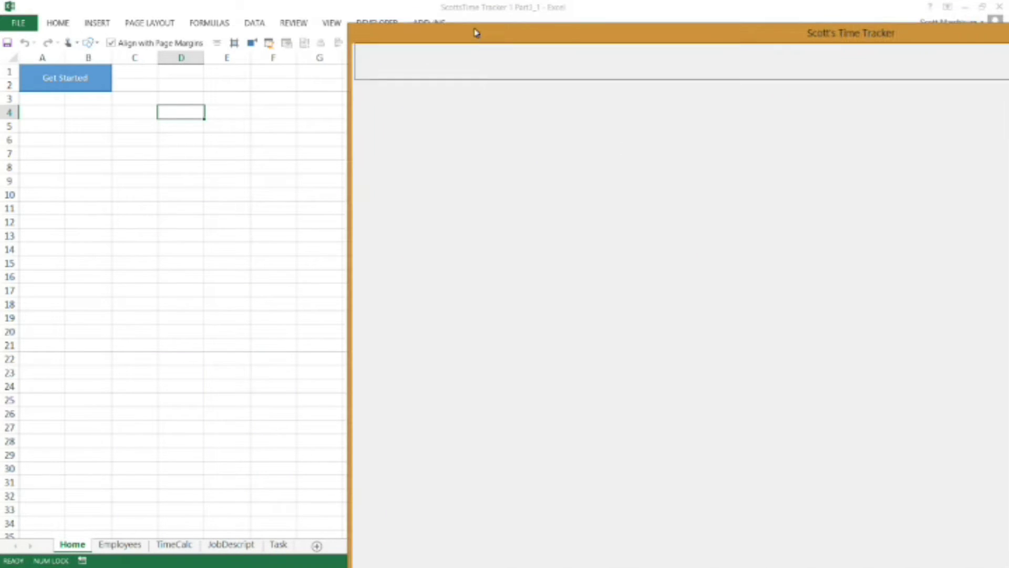
- Test switching between the TimeCalc, Employees and Home sheets with the form open, select cell D11, and close the form
left_click(175, 546)
left_click(126, 546)
left_click(72, 544)
left_click(167, 210)
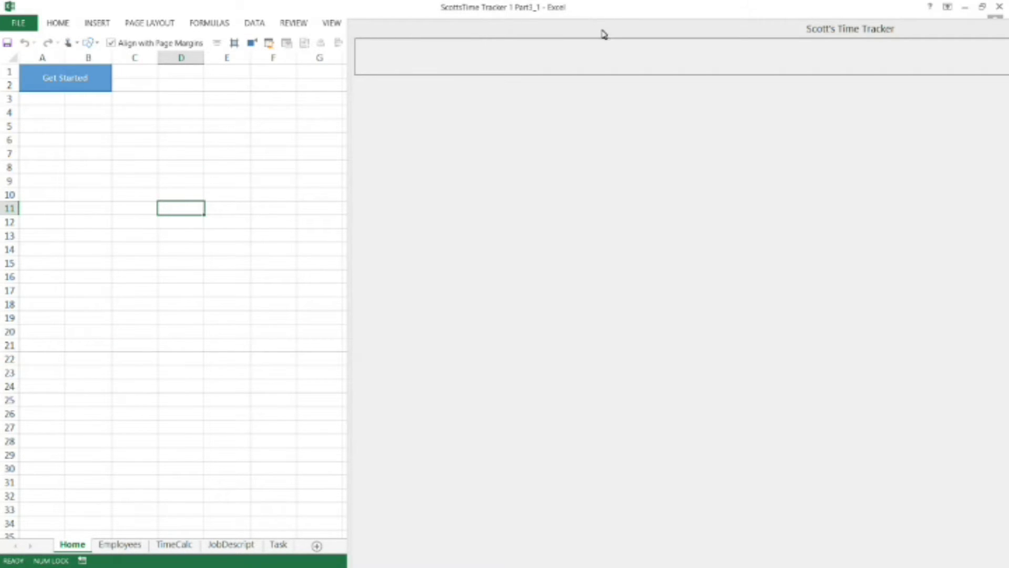
left_click_drag(620, 30, 205, 60)
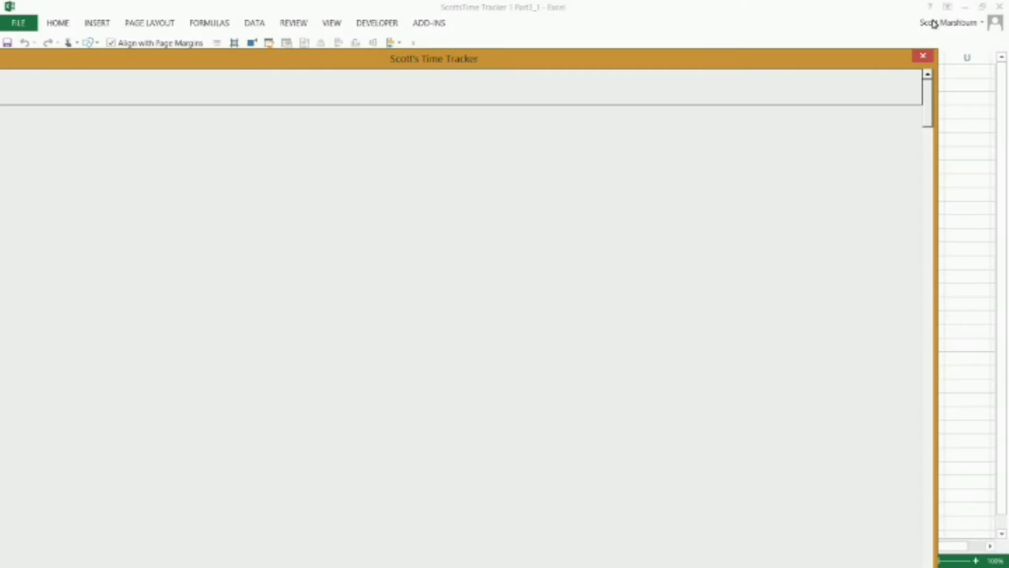
left_click(924, 56)
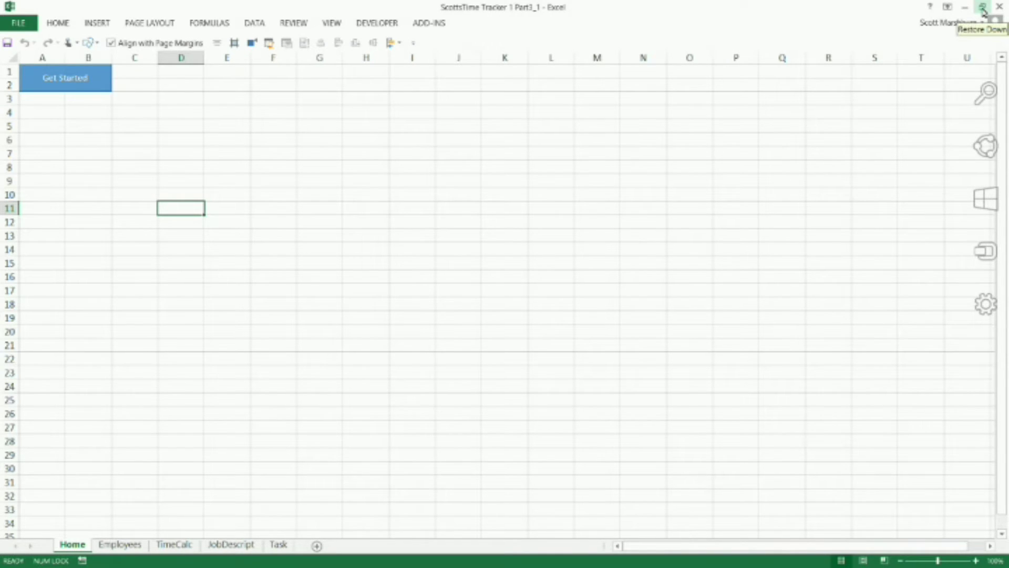
- Restore down and re-maximize the workbook window, and minimize the Excel and Visual Basic editor windows to the desktop
left_click(982, 7)
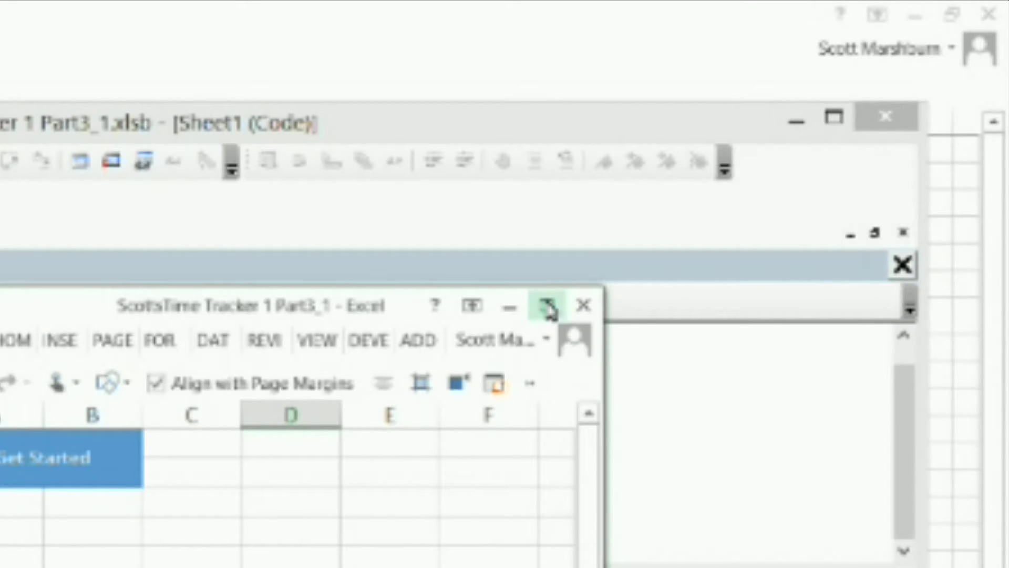
left_click(548, 308)
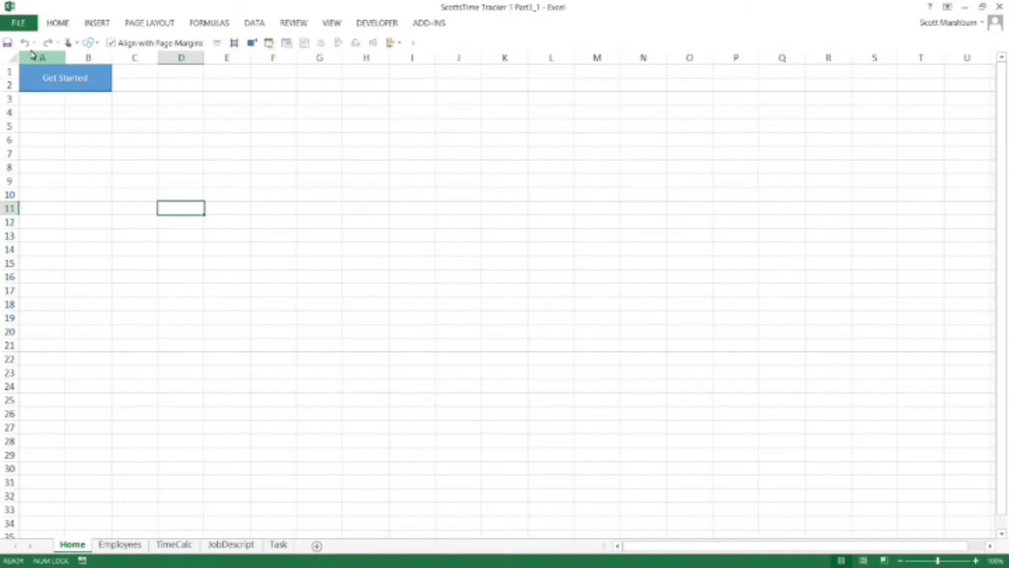
left_click(969, 10)
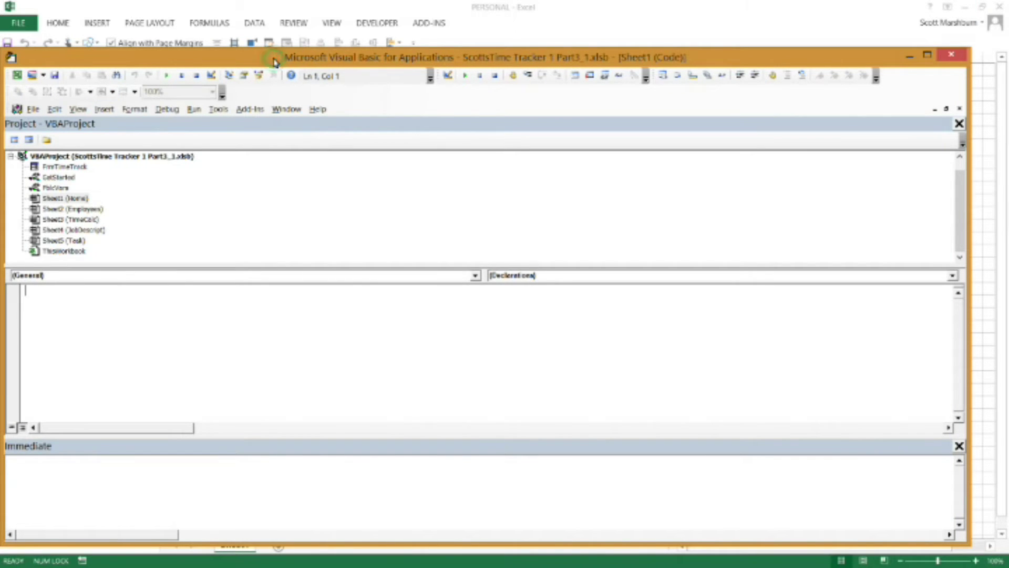
left_click(910, 56)
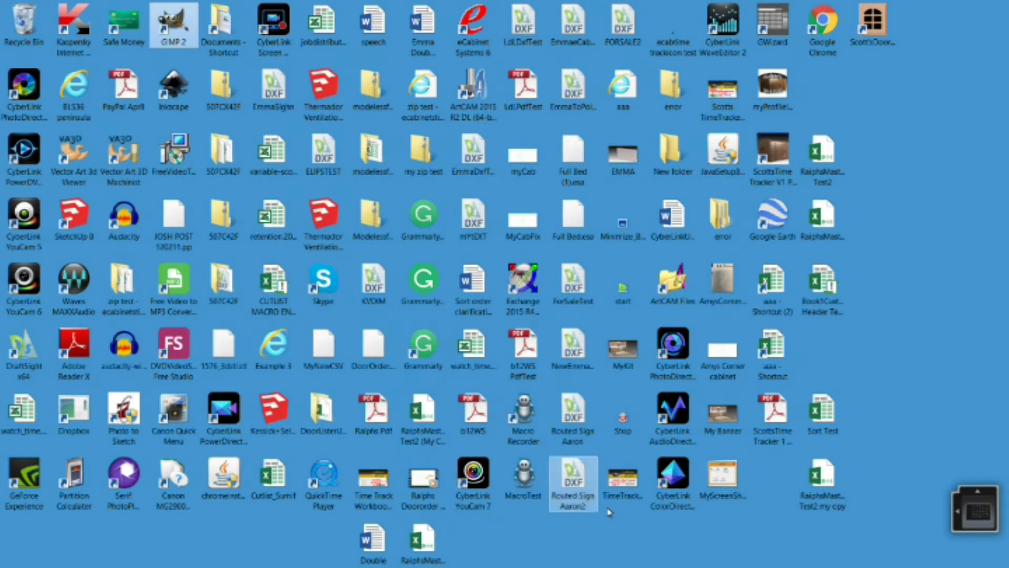
- Switch to the blank Word document and draw a rectangle near the start of the page
mouse_move(599, 565)
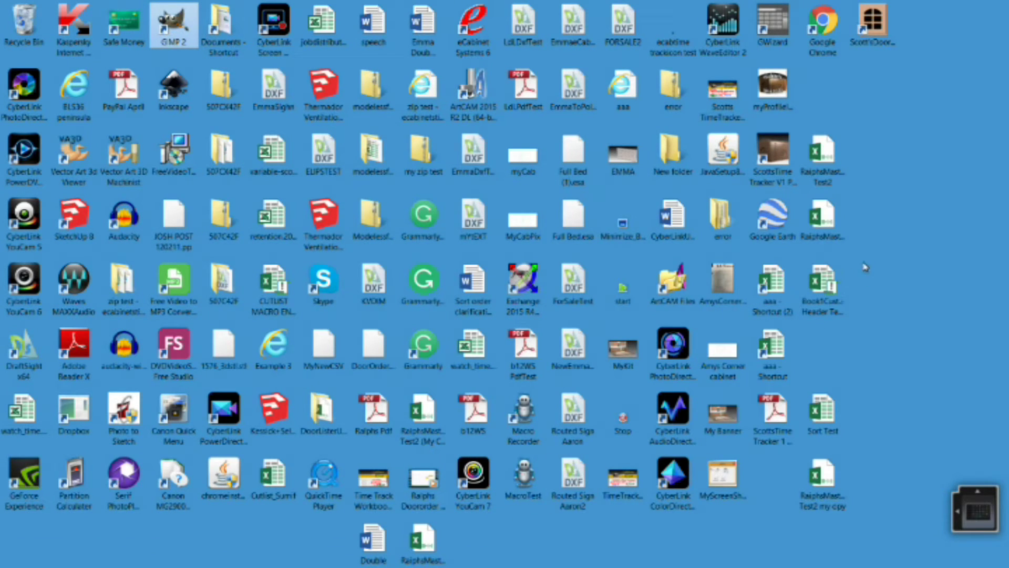
mouse_move(232, 542)
mouse_move(276, 565)
left_click(282, 559)
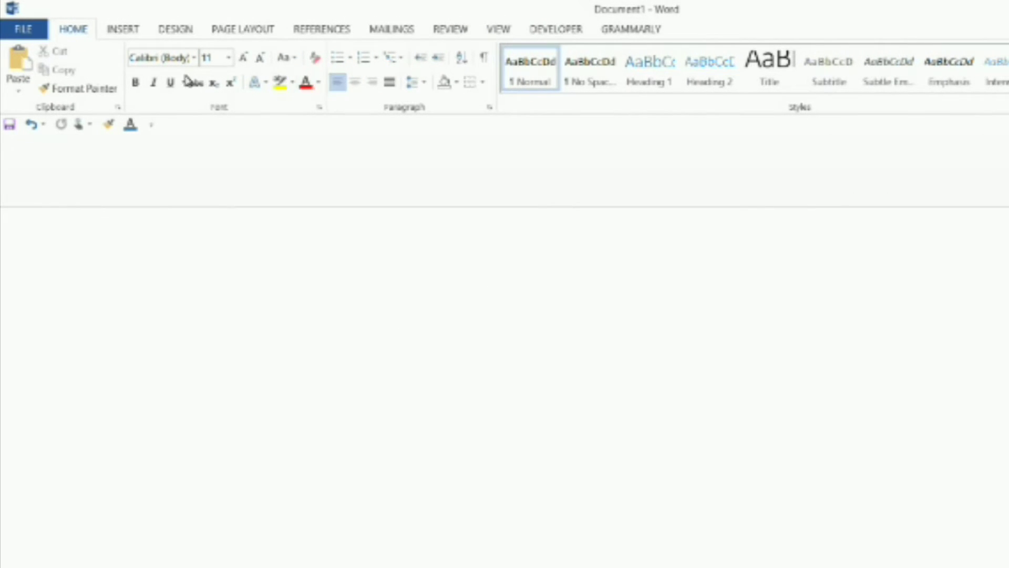
left_click(119, 31)
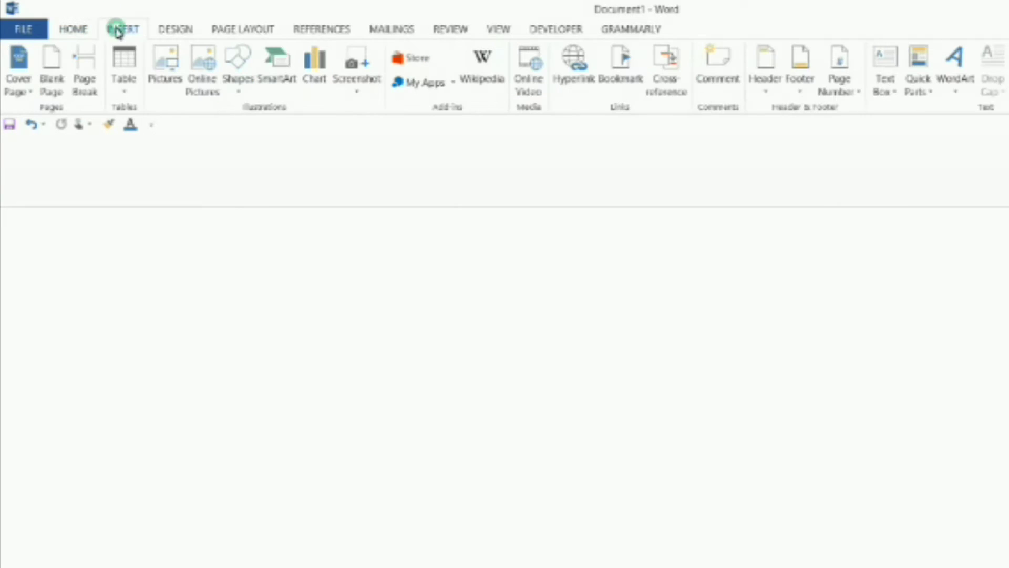
left_click(239, 65)
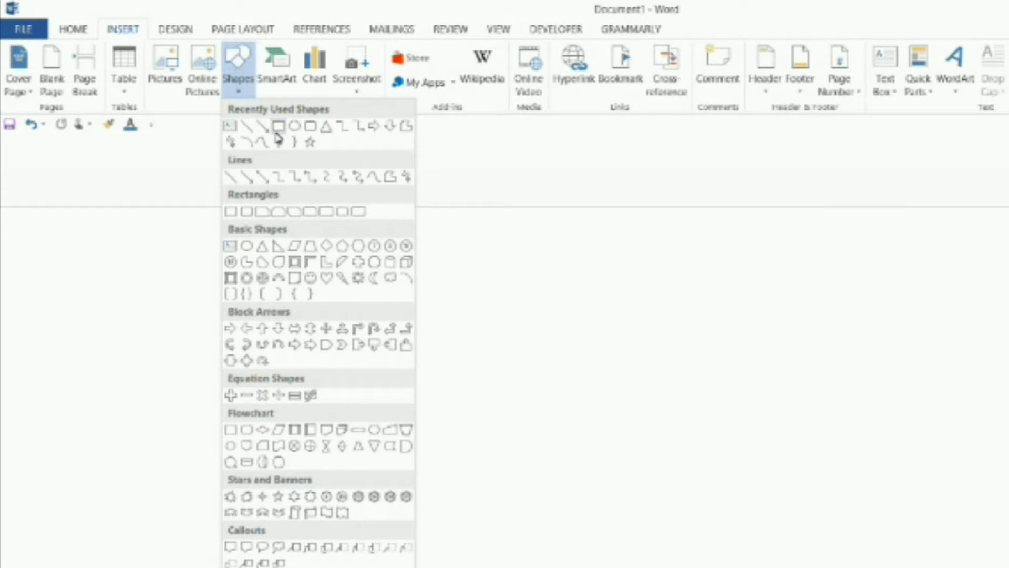
left_click(279, 126)
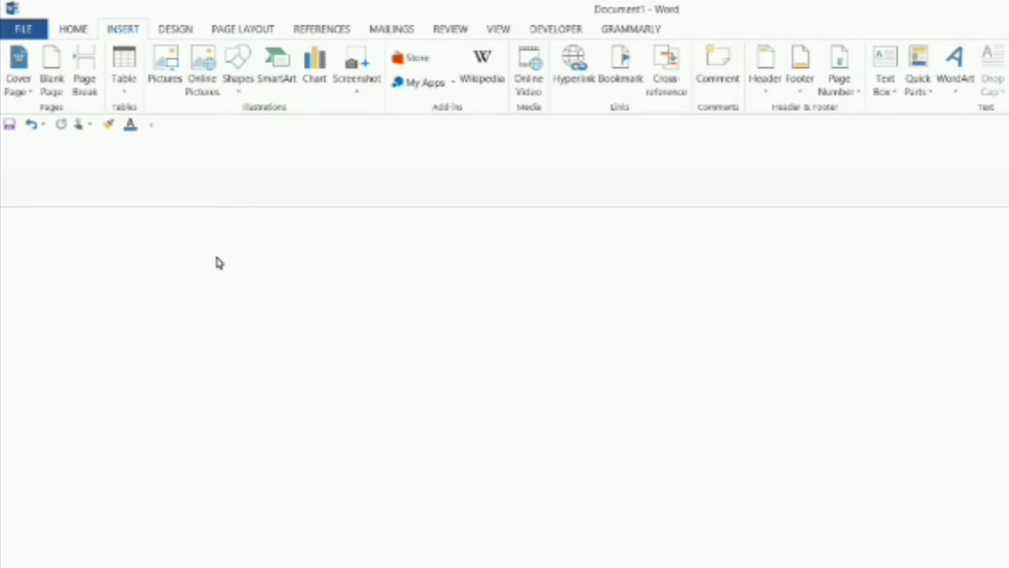
mouse_move(179, 256)
left_mouse_down()
mouse_move(201, 293)
mouse_move(254, 303)
mouse_move(243, 309)
mouse_move(268, 338)
mouse_move(294, 339)
left_mouse_up()
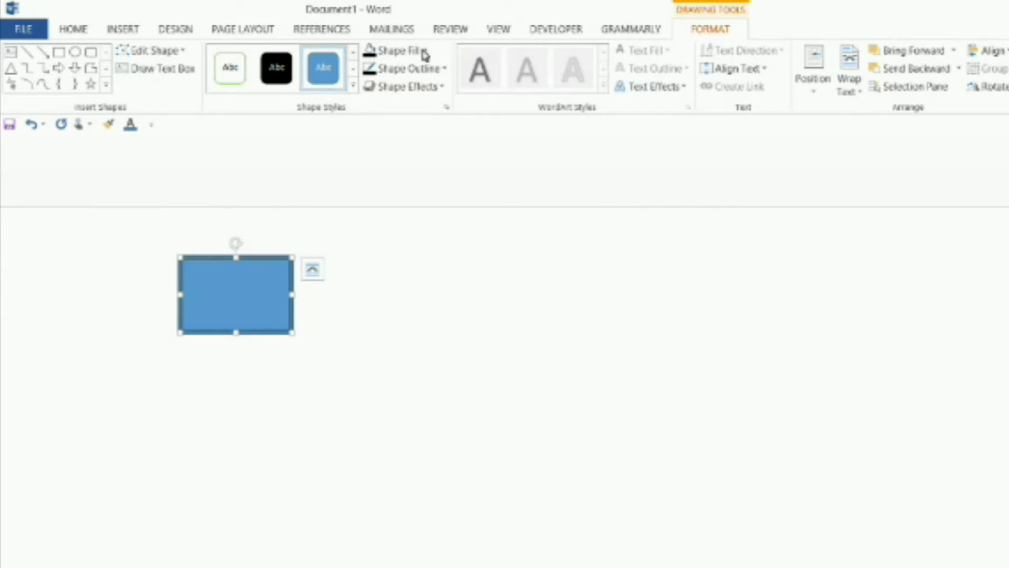
- Remove the rectangle's fill and set its outline colour to black
left_click(396, 52)
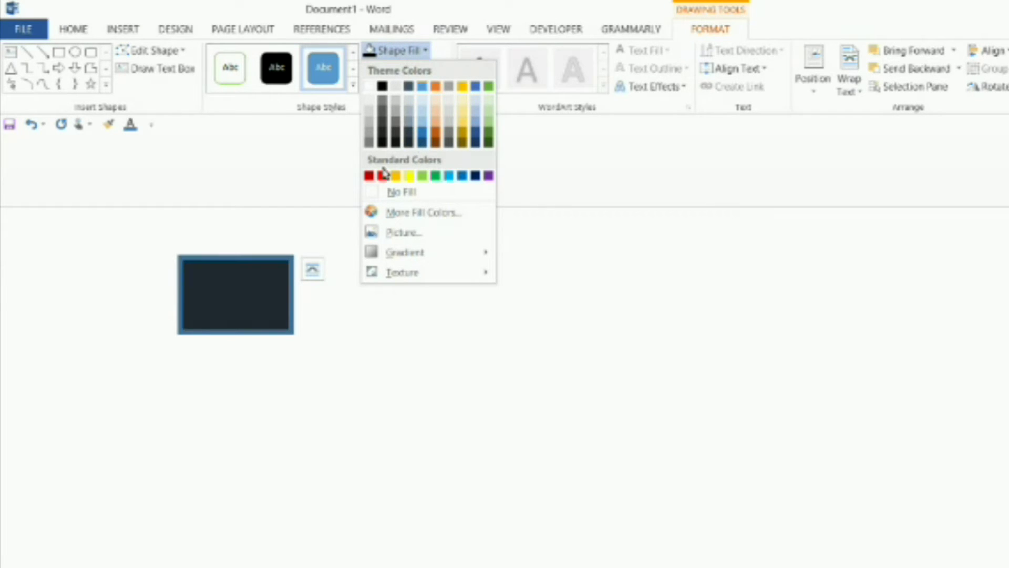
left_click(403, 194)
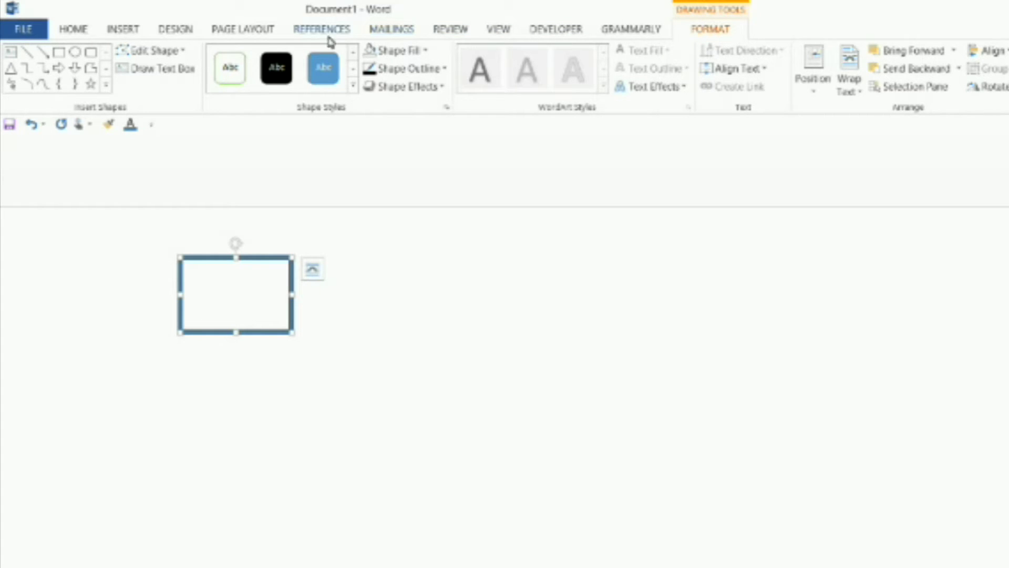
left_click(415, 73)
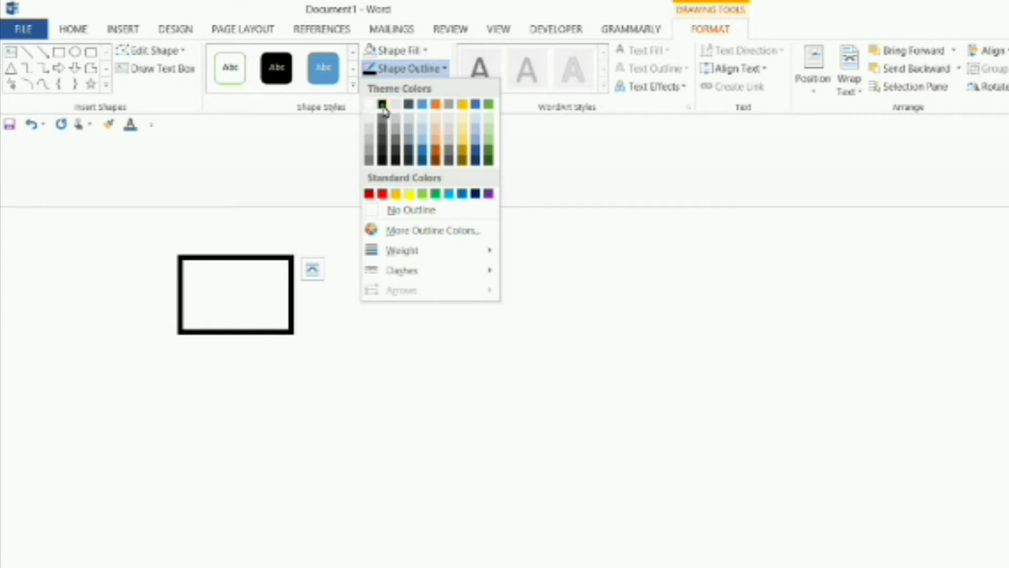
left_click(383, 106)
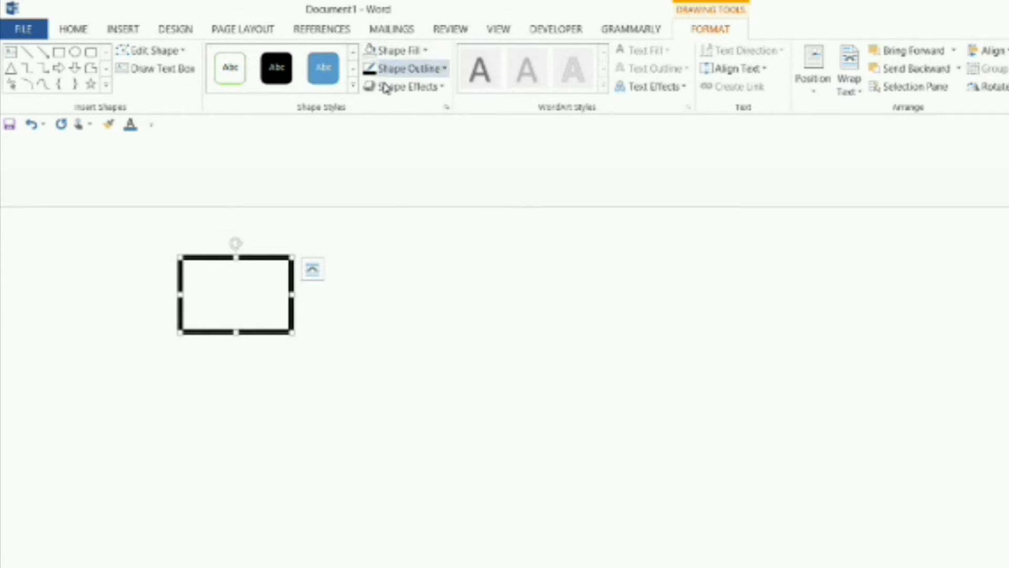
left_click(400, 71)
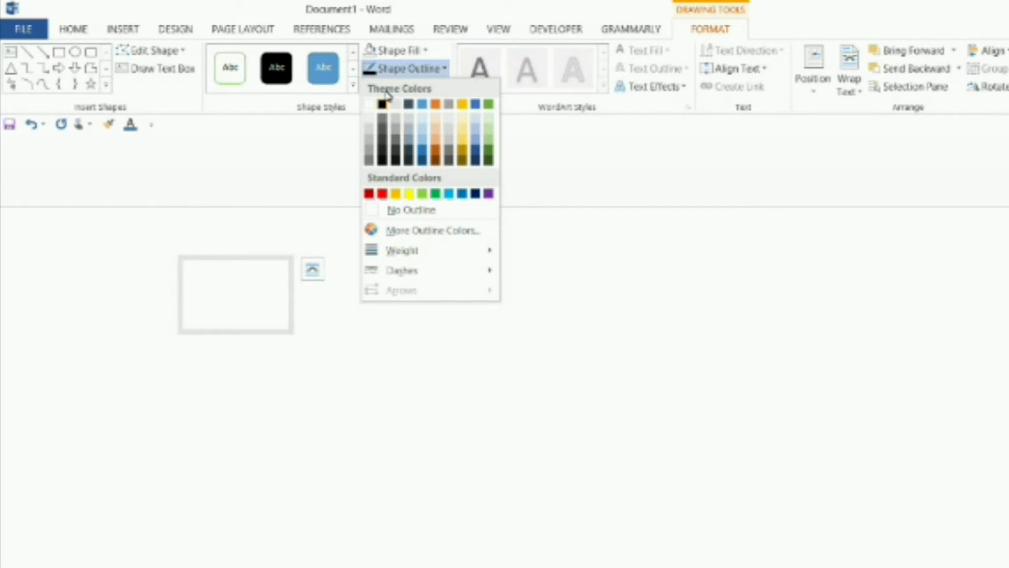
left_click(444, 70)
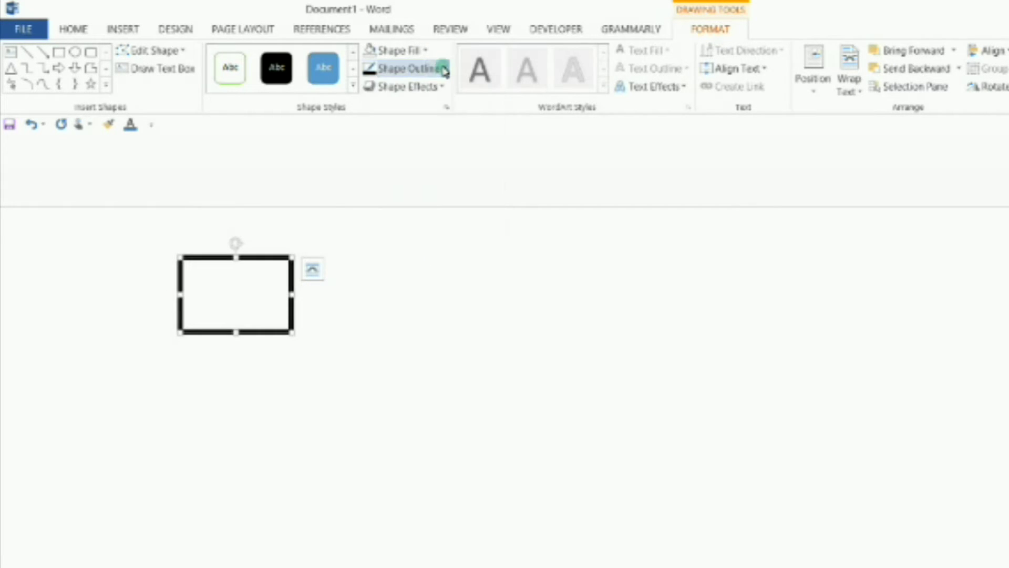
left_click(419, 70)
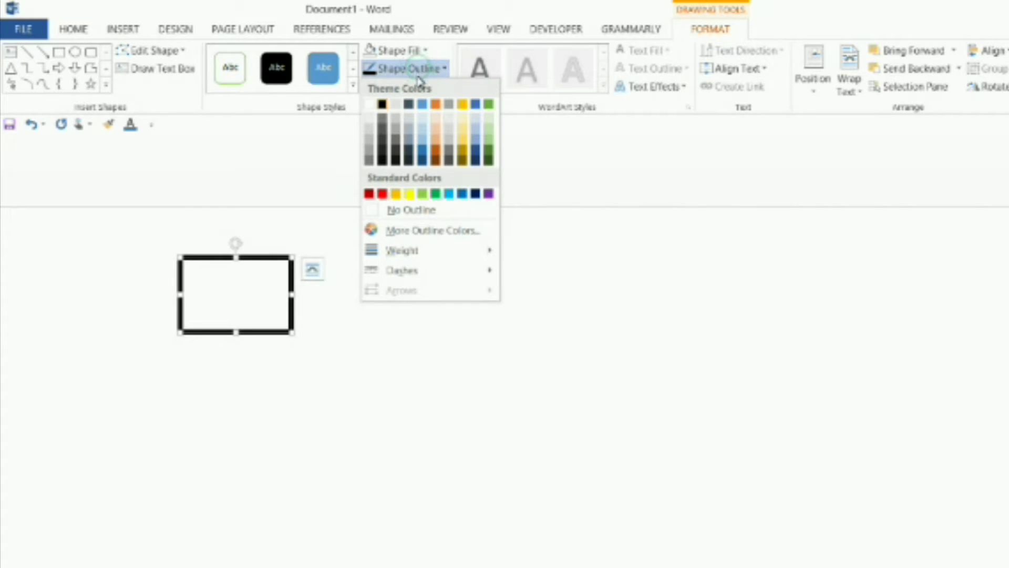
mouse_move(395, 252)
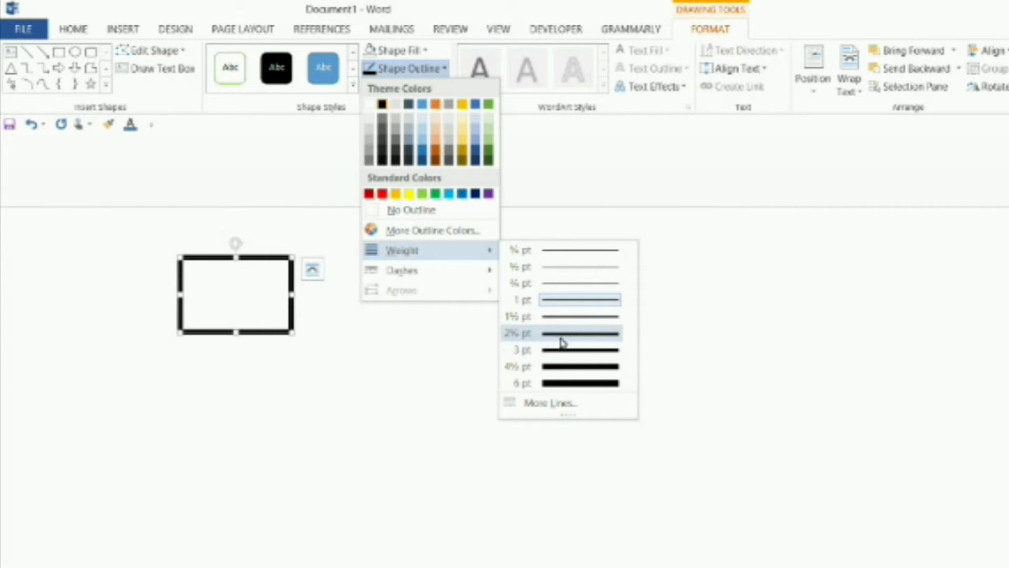
left_click(667, 285)
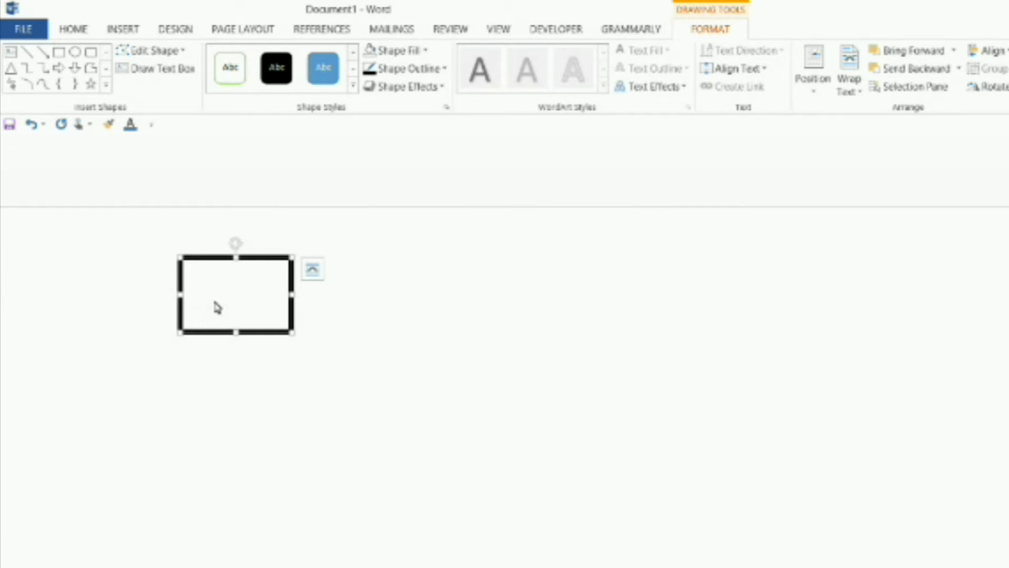
- Copy the black-outlined rectangle and paste a duplicate with Keep Source Formatting
right_click(201, 263)
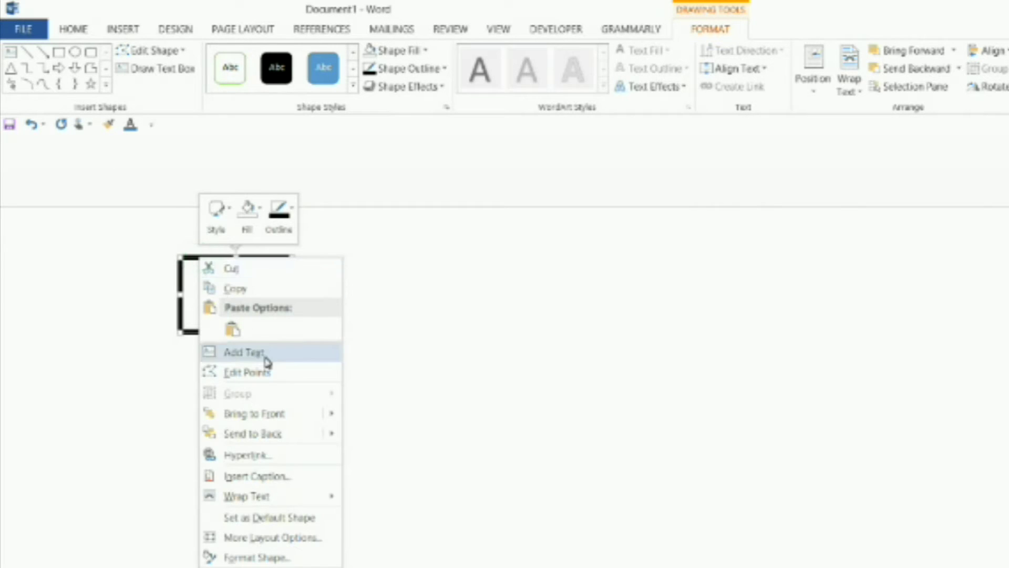
left_click(243, 293)
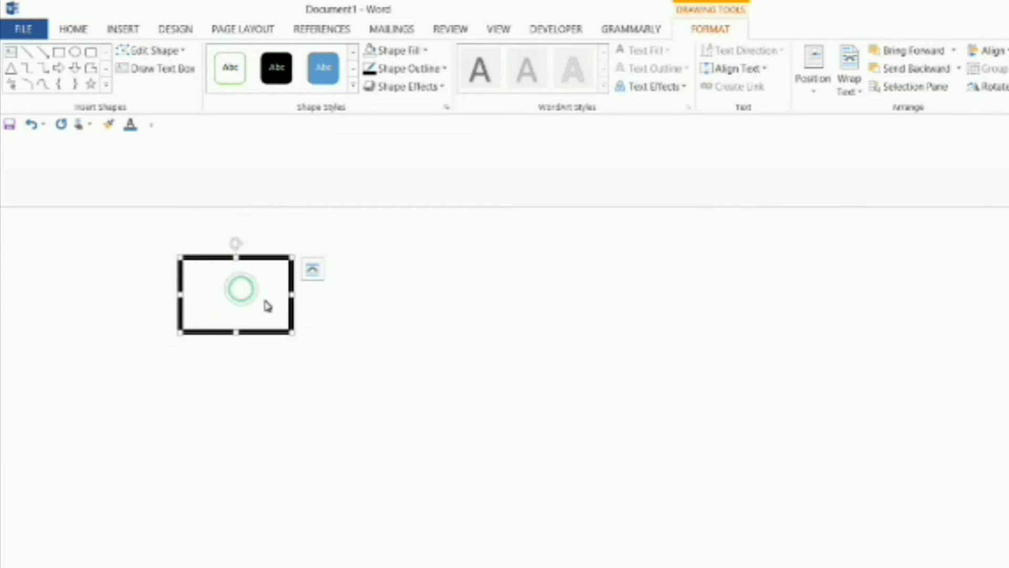
right_click(282, 318)
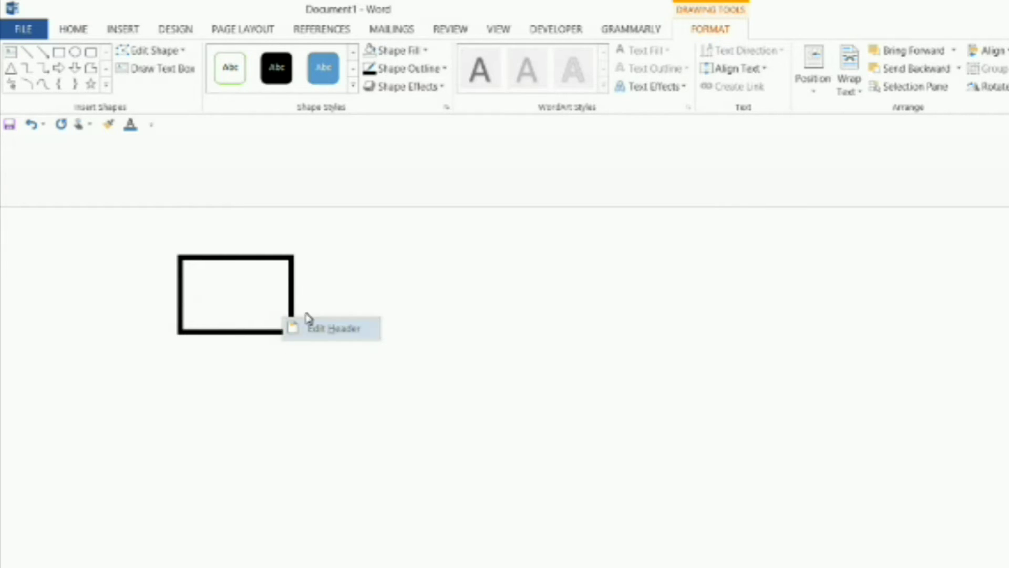
left_click(349, 237)
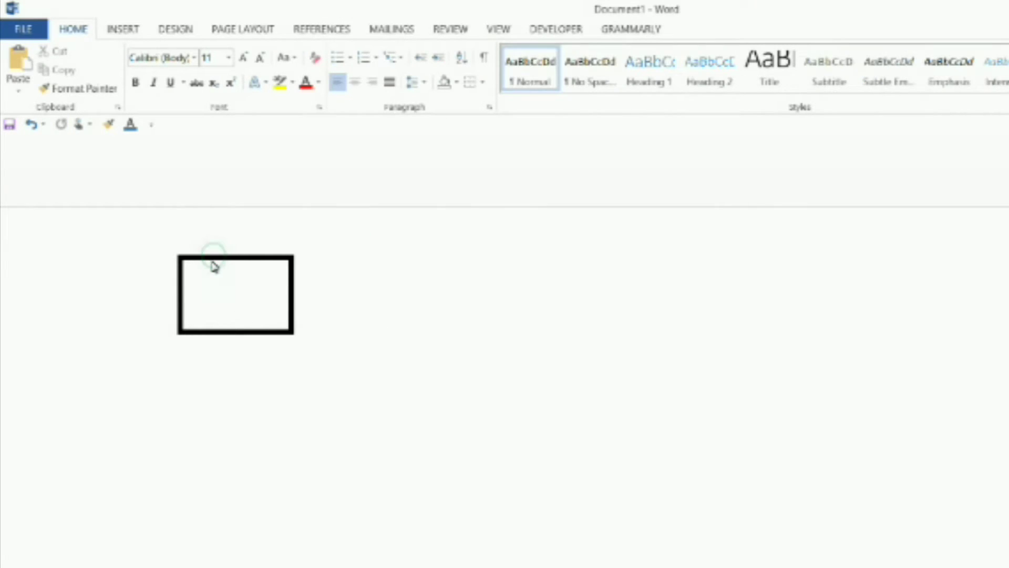
left_click(212, 263)
right_click(212, 262)
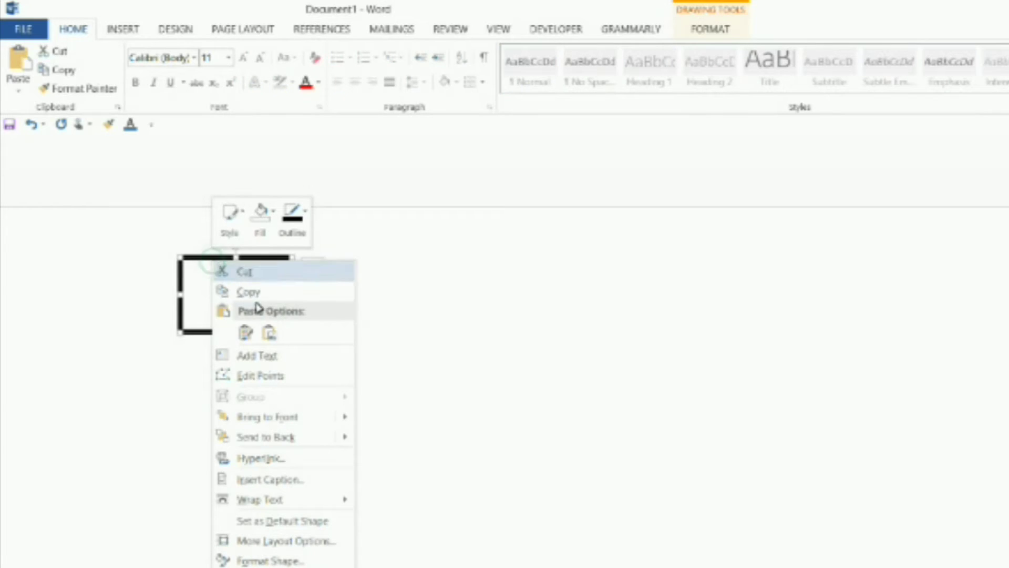
left_click(245, 332)
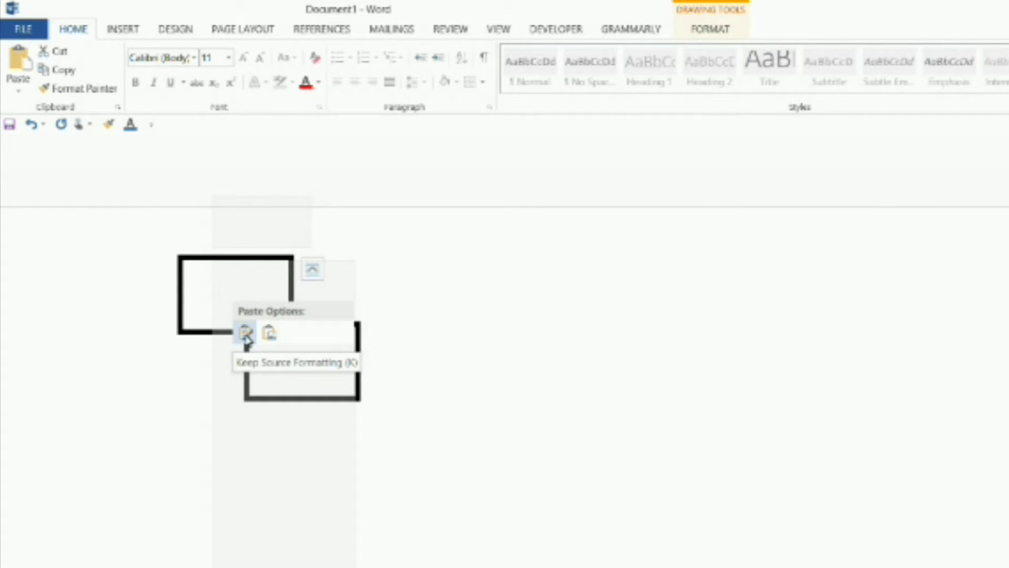
left_click(245, 332)
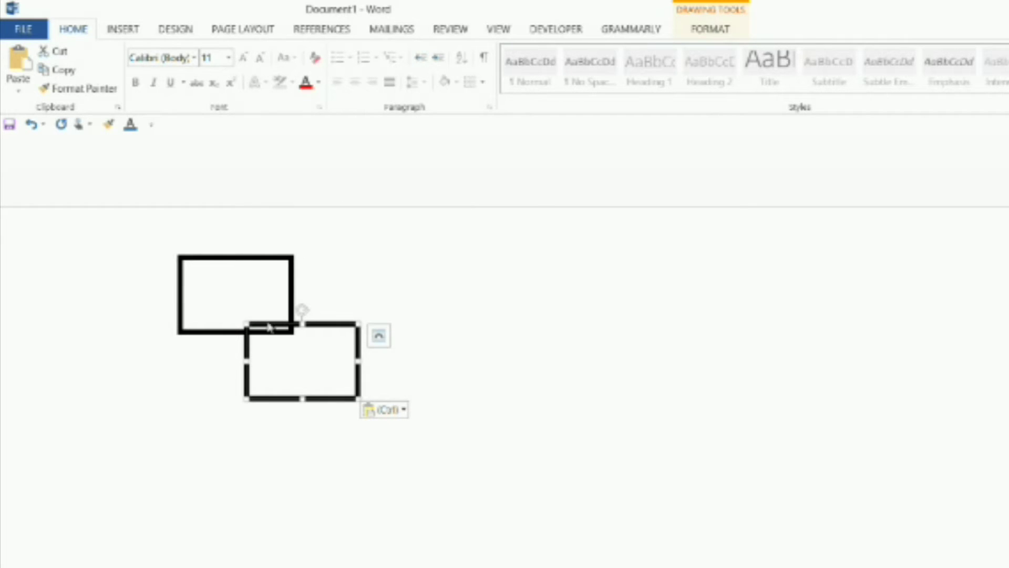
- Move the original rectangle to the right and place the copy overlapping its lower-left corner
left_click(203, 262)
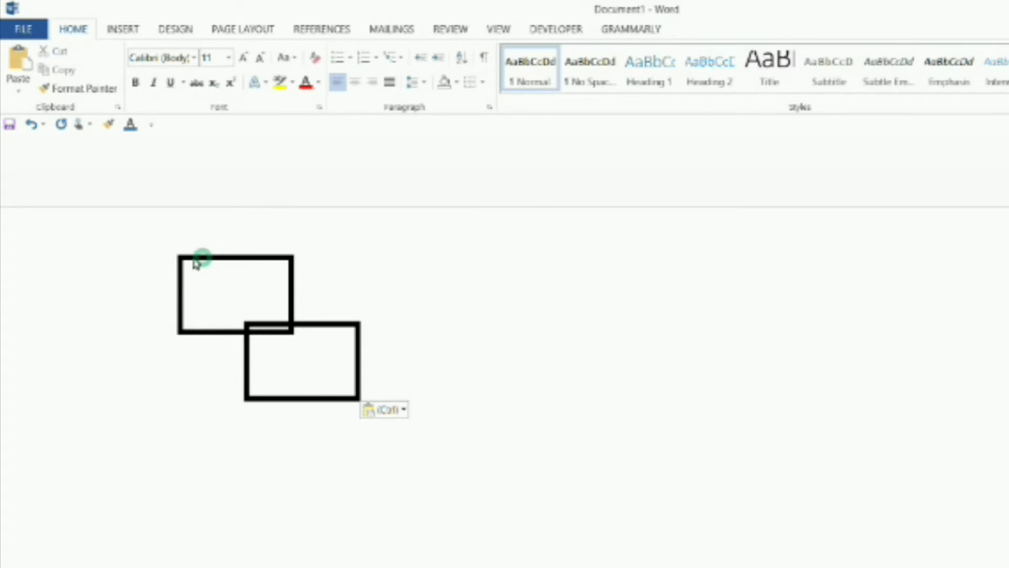
left_click_drag(193, 264, 385, 263)
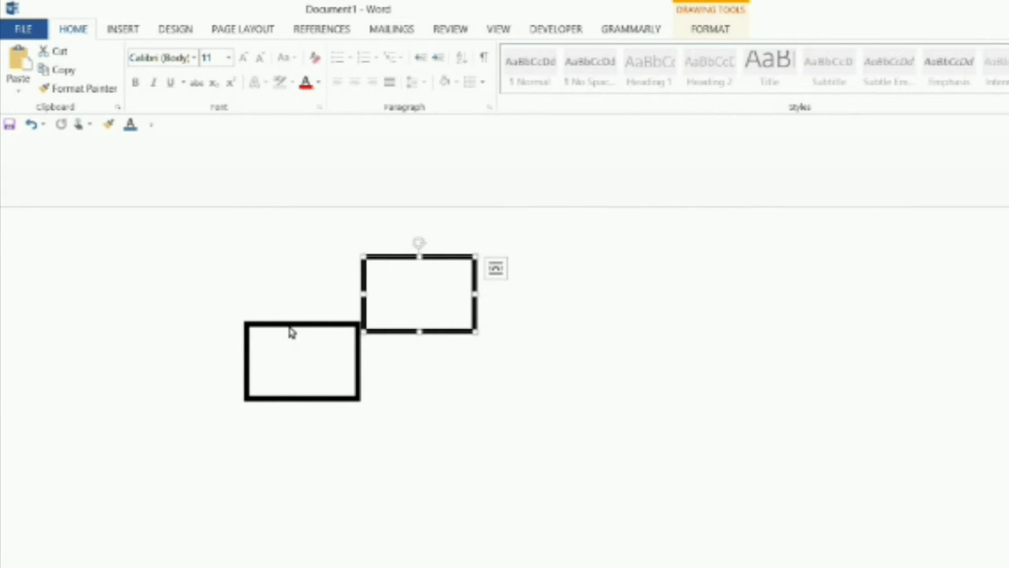
left_click_drag(312, 330, 362, 299)
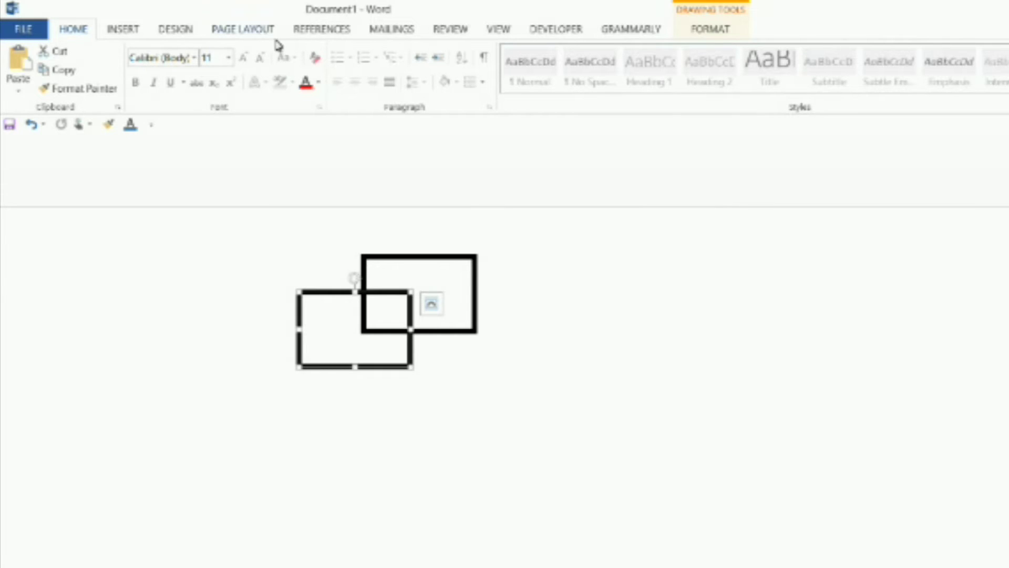
- Draw a small, flat rectangle just to the upper right of the two overlapping rectangles
left_click(123, 29)
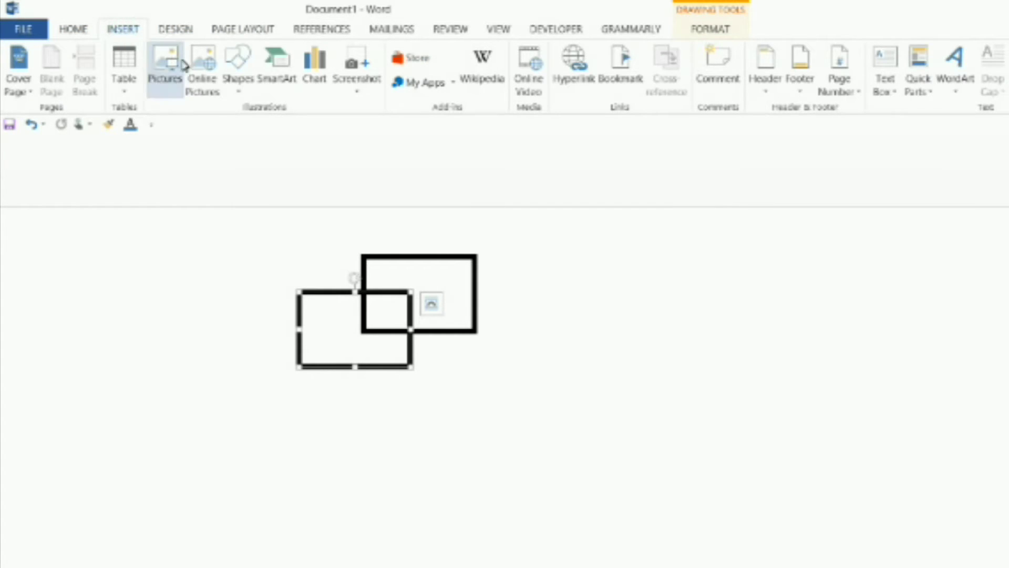
left_click(247, 79)
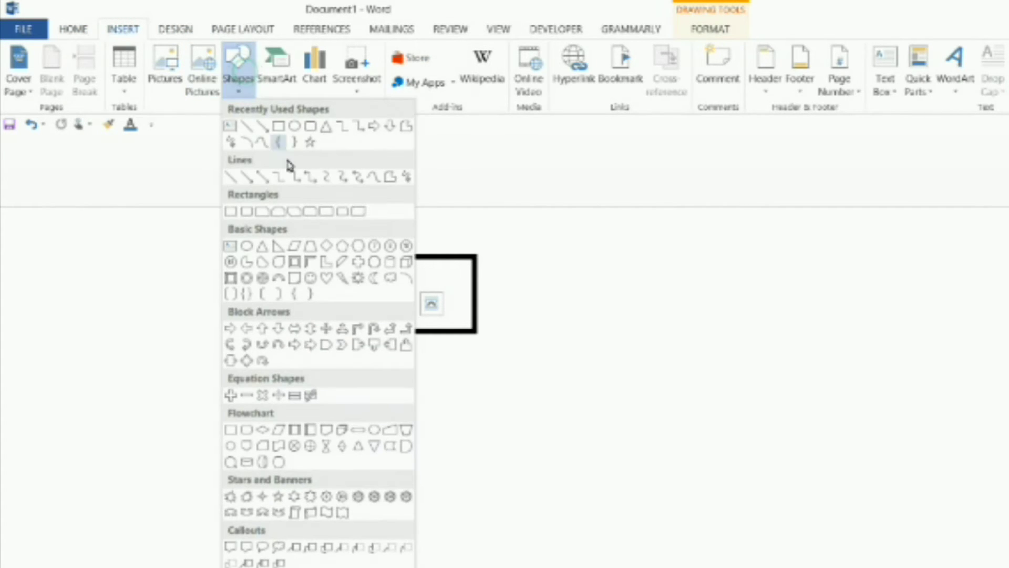
left_click(280, 127)
left_click_drag(297, 291, 411, 367)
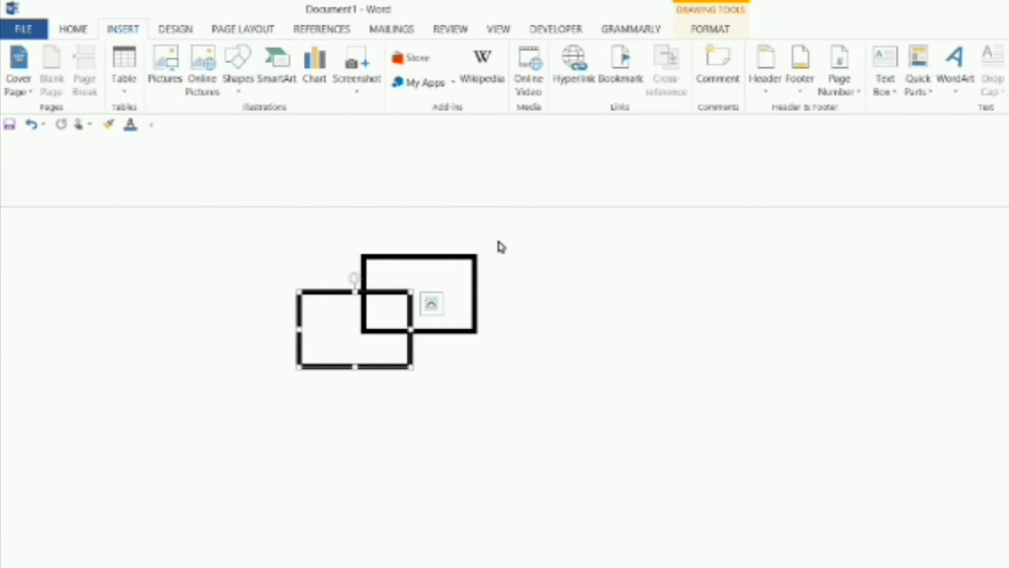
left_click_drag(496, 238, 561, 267)
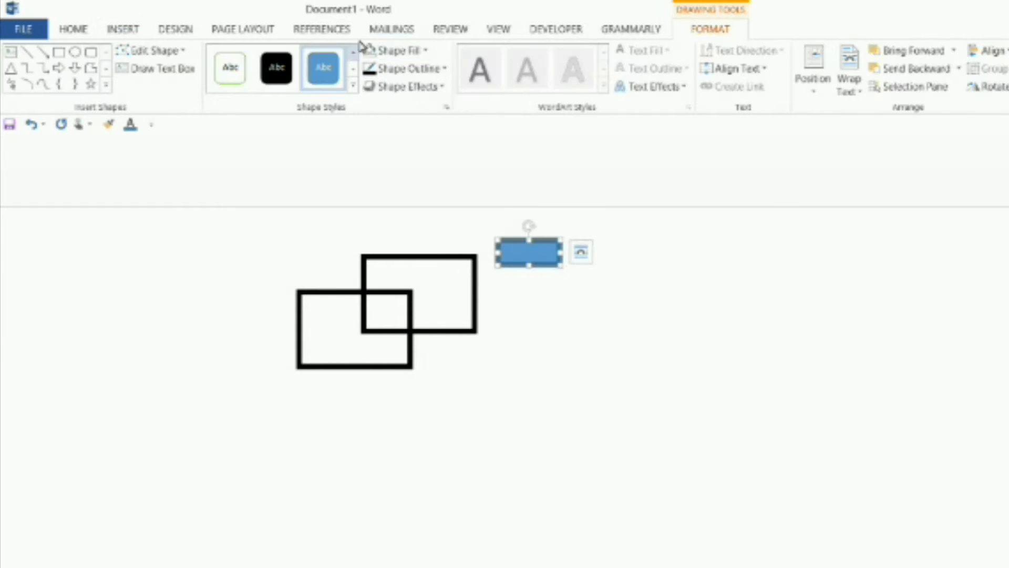
- Set both the fill and the outline of the small rectangle to black
left_click(423, 50)
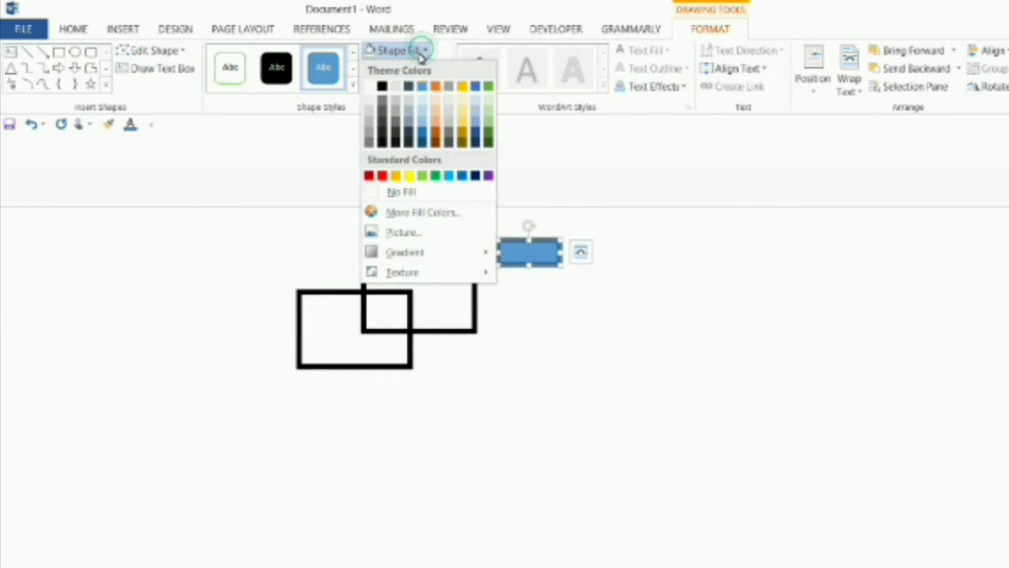
left_click(382, 87)
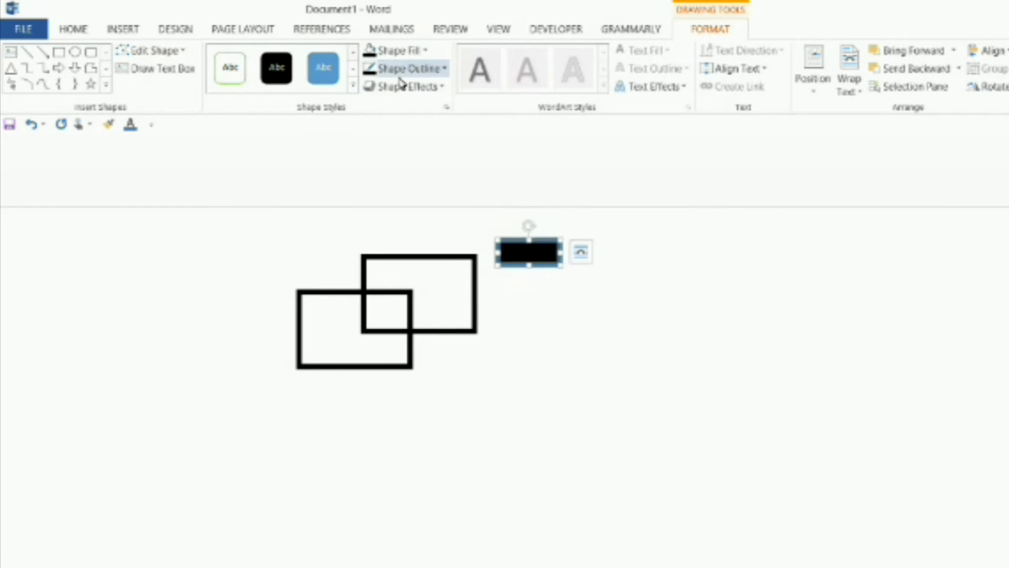
left_click(421, 78)
left_click(382, 102)
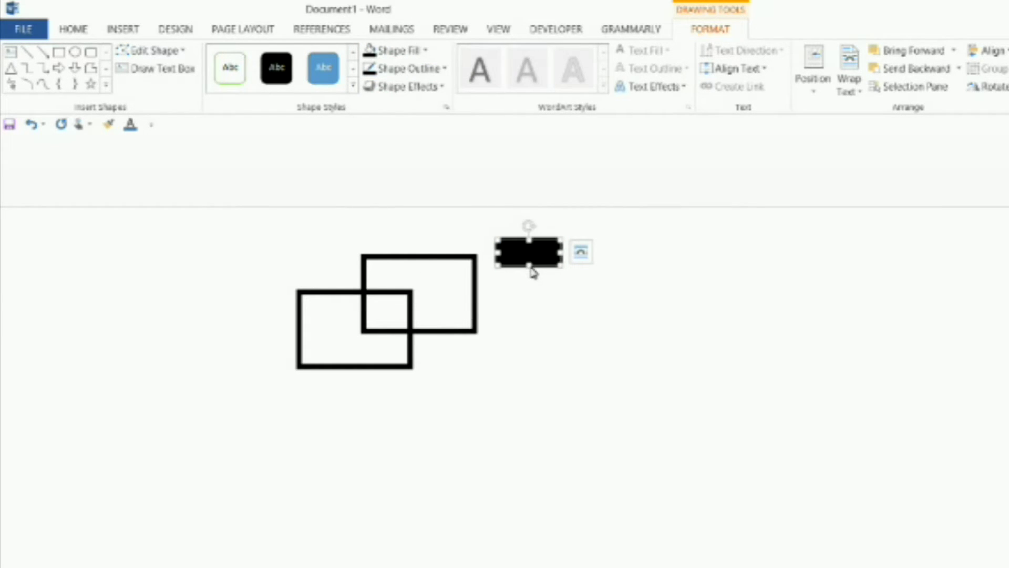
- Align the small black rectangle with the upper-left corner of the upper rectangle and reduce its height slightly
left_click_drag(518, 255, 384, 272)
key("Up")
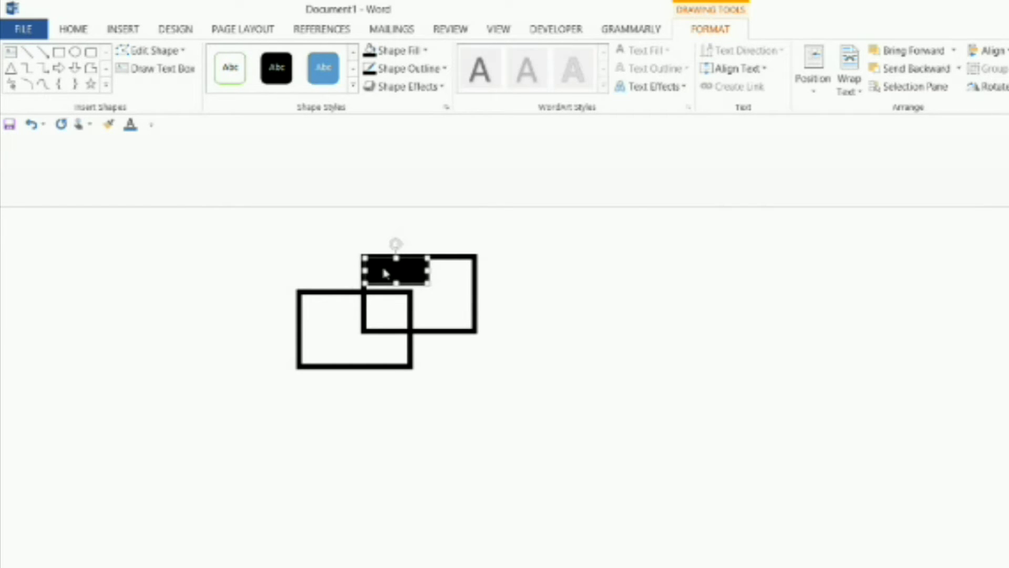
key("Up")
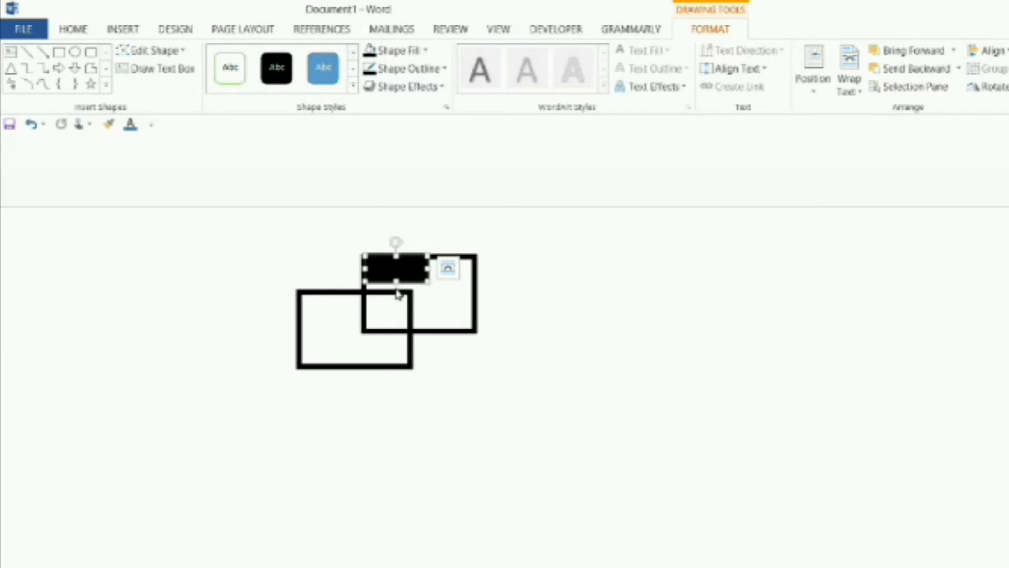
mouse_move(399, 288)
left_mouse_down()
mouse_move(400, 255)
mouse_move(402, 279)
left_mouse_up()
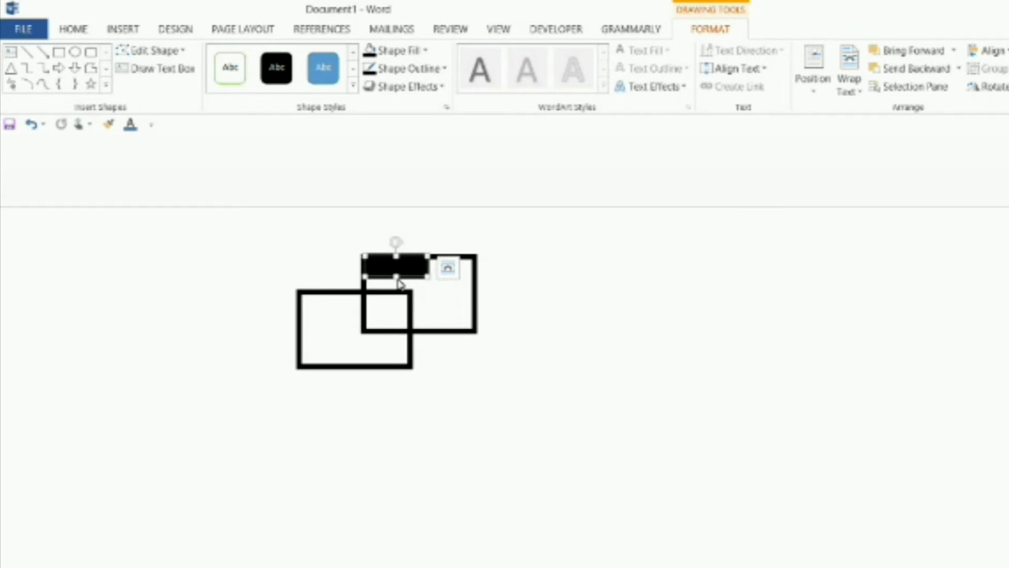
- Widen the small black bar to span the upper rectangle's full width and set its height to 2 pt
left_click(396, 277)
left_click(395, 278)
left_click_drag(430, 279, 474, 284)
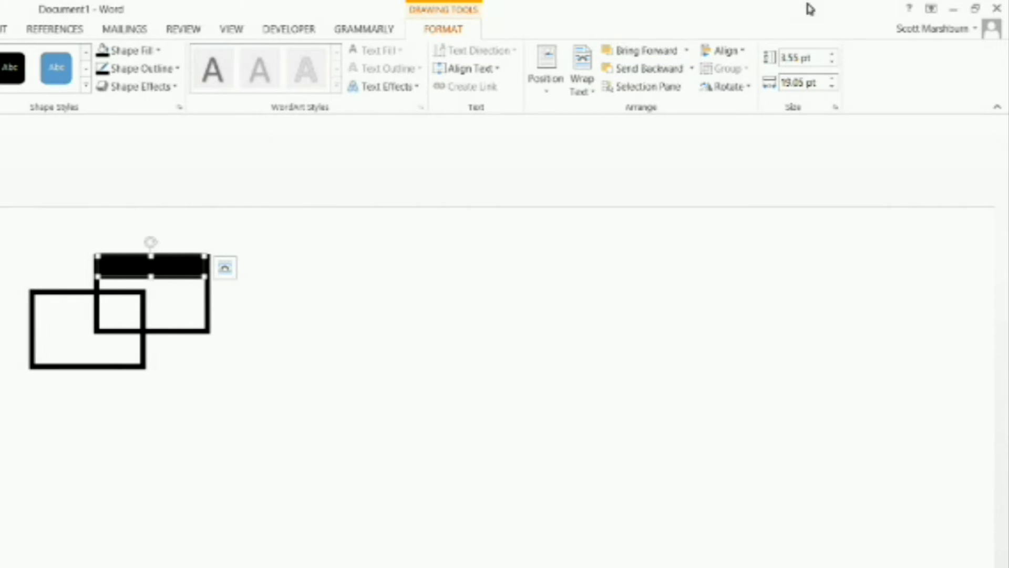
left_click(815, 63)
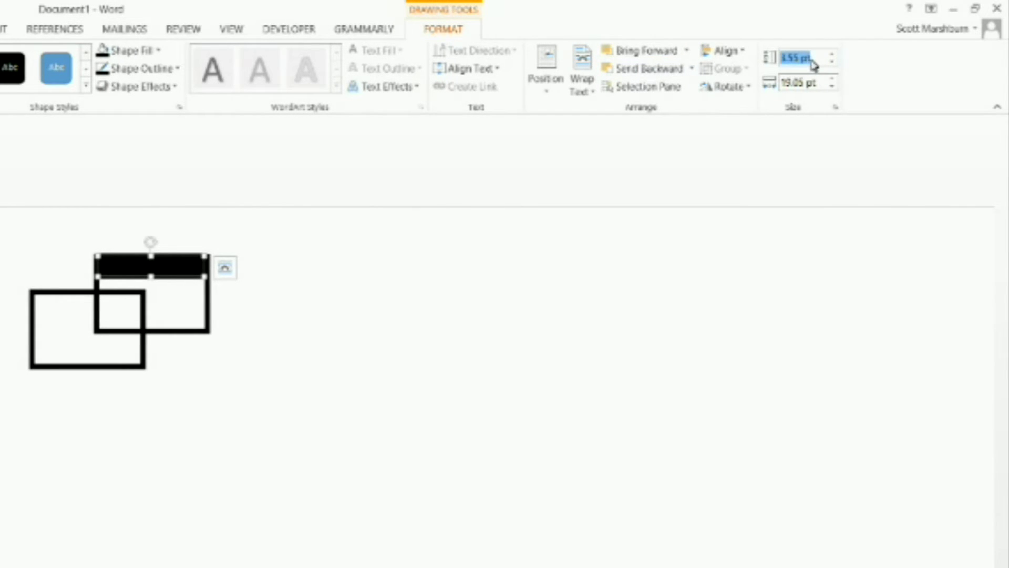
type("2")
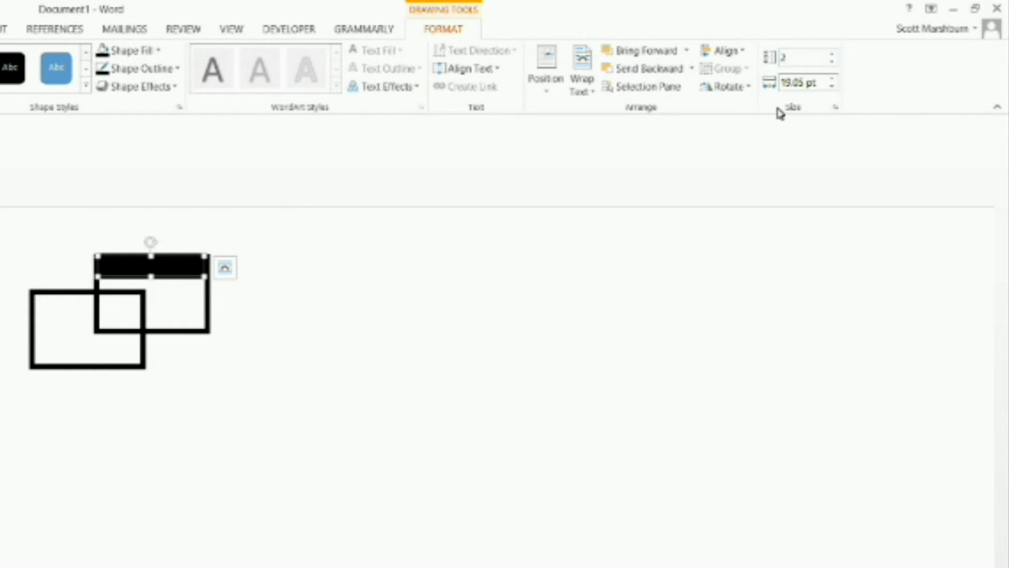
key("Return")
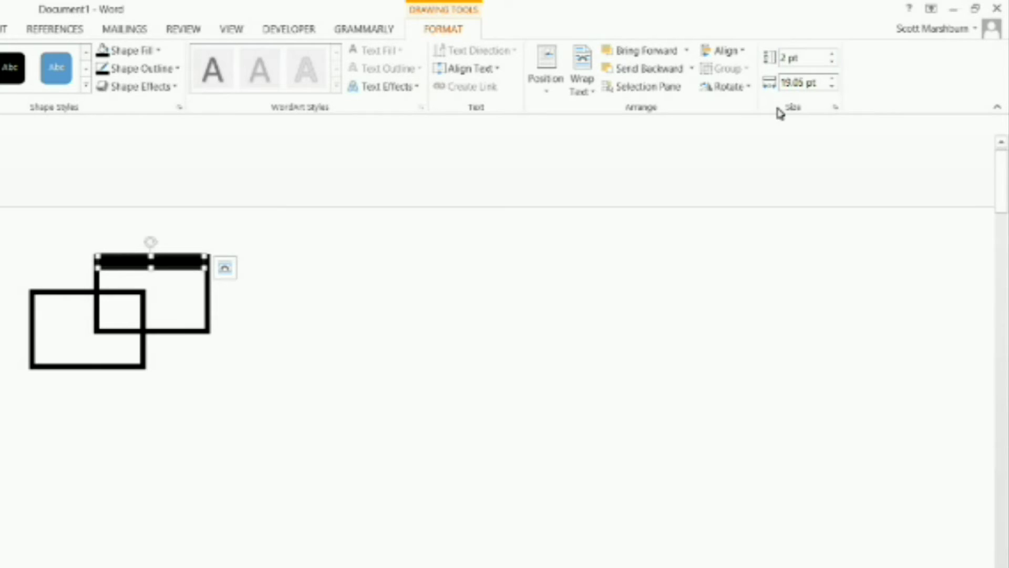
- Copy the black bar and place the duplicate along the top edge of the lower rectangle
right_click(120, 264)
left_click(162, 291)
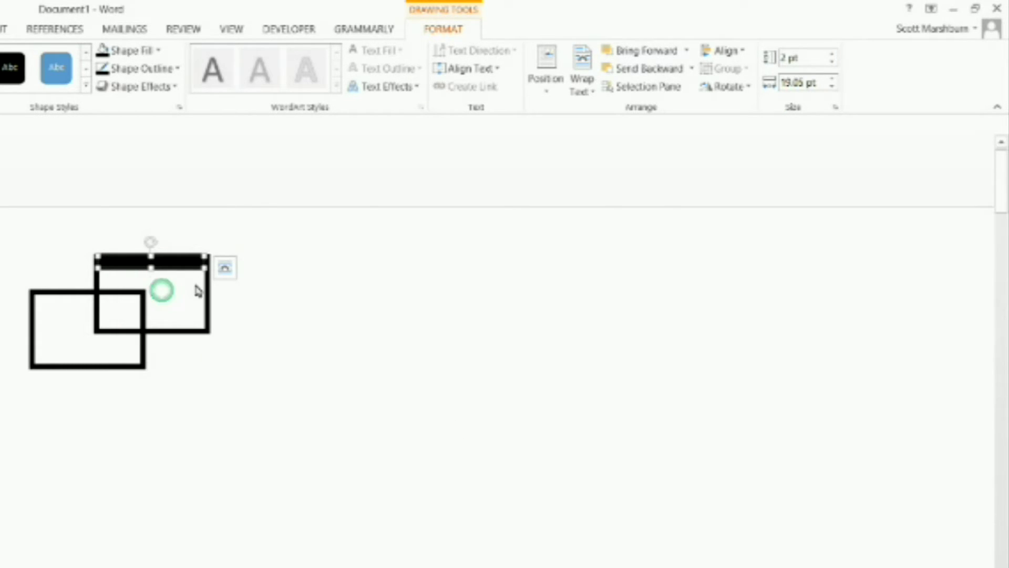
right_click(188, 332)
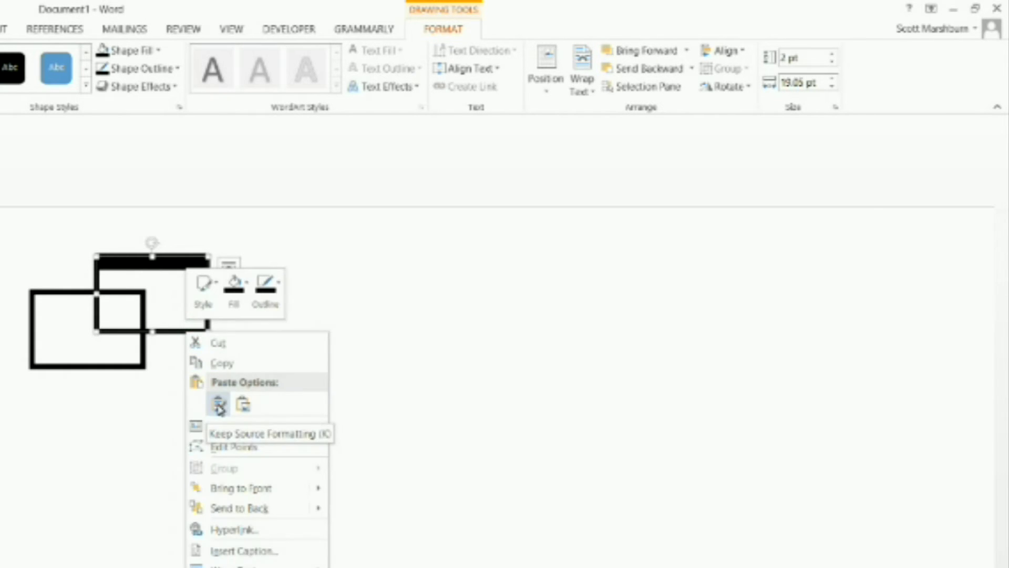
left_click(220, 406)
left_click(162, 322)
left_click_drag(162, 322, 45, 305)
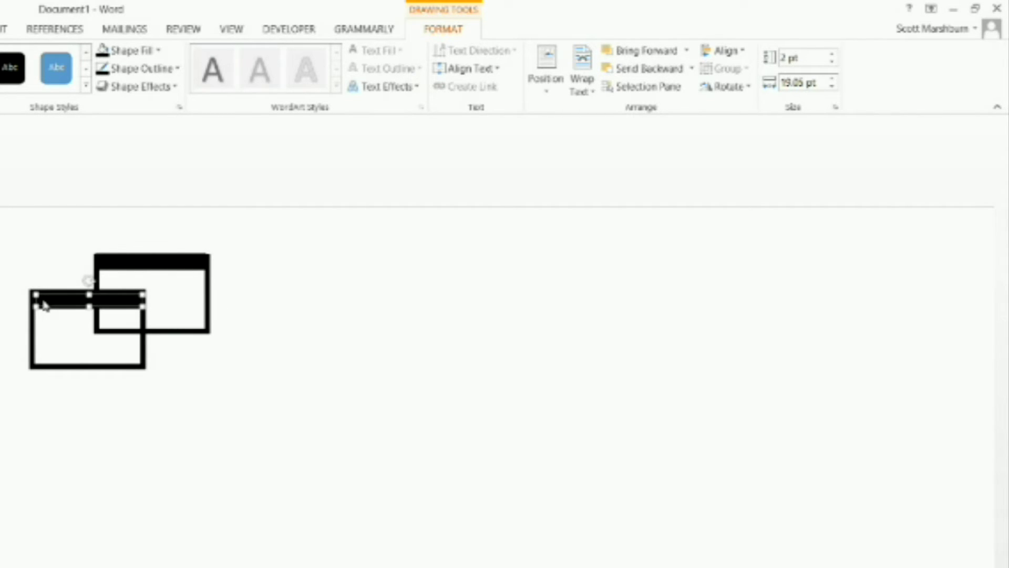
left_click_drag(45, 305, 44, 305)
left_click(298, 339)
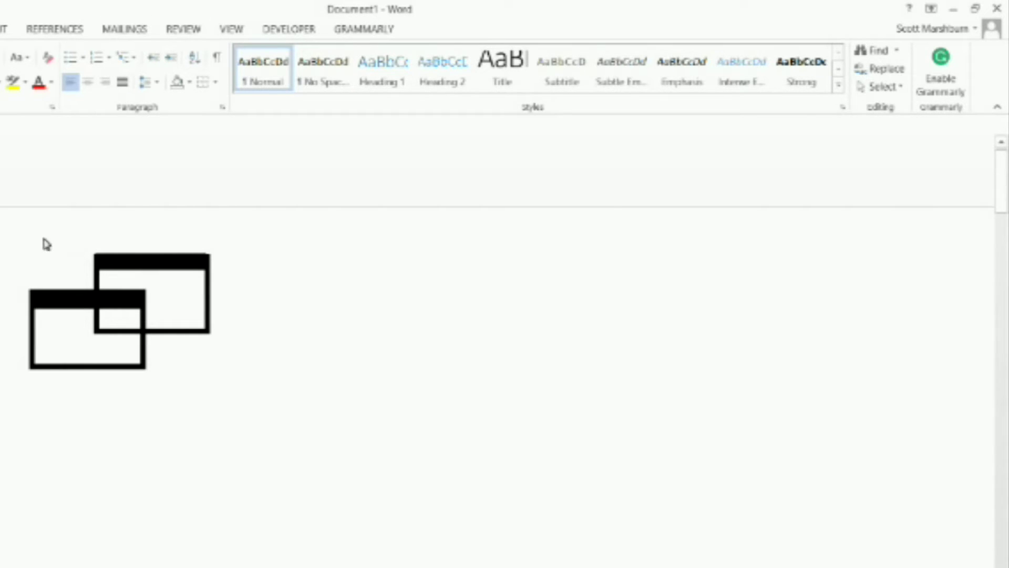
- Group both rectangles and their two black bars into a single object
left_click(129, 270)
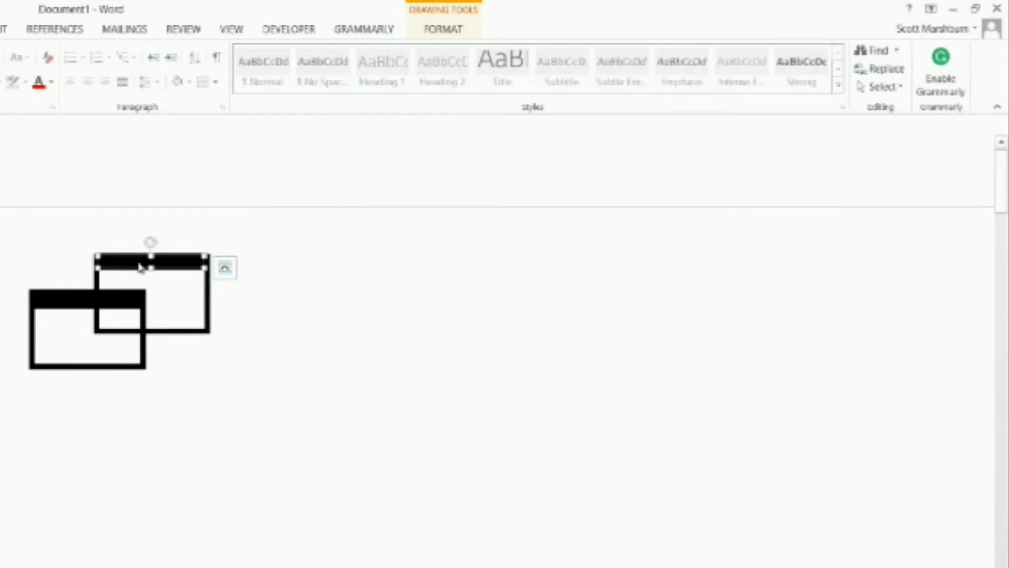
left_click(209, 321, "shift")
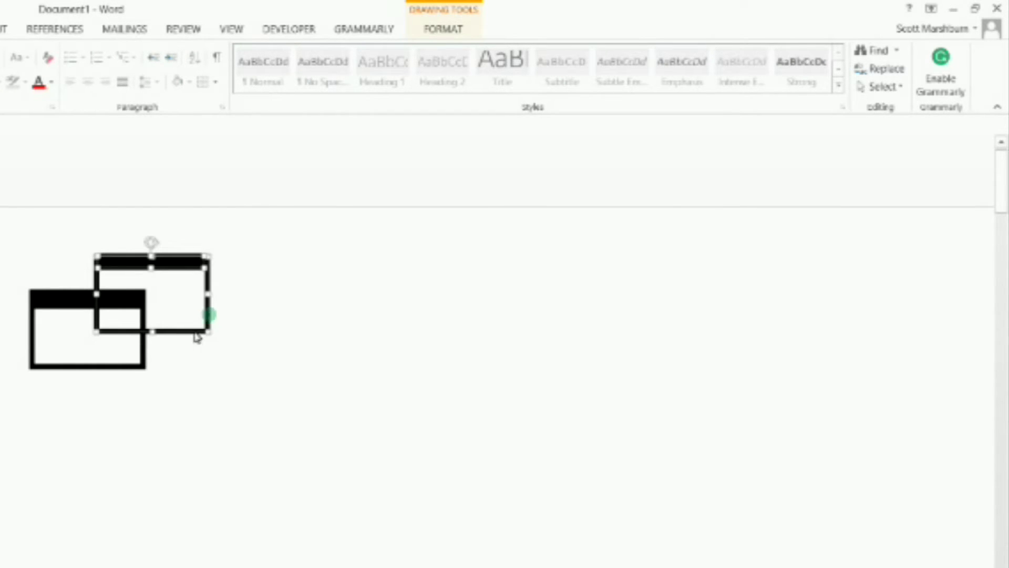
left_click(124, 367, "shift")
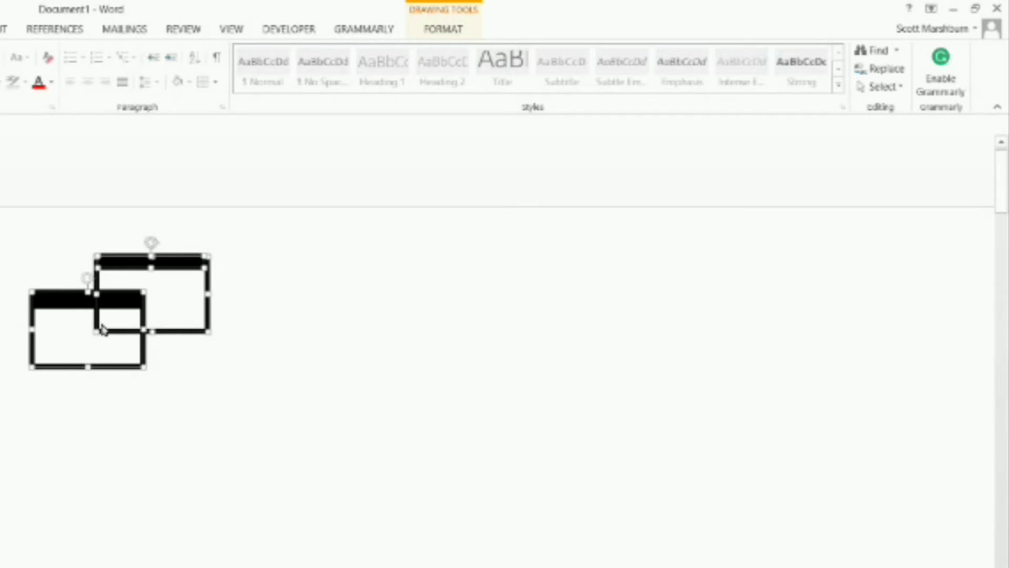
left_click(63, 301, "shift")
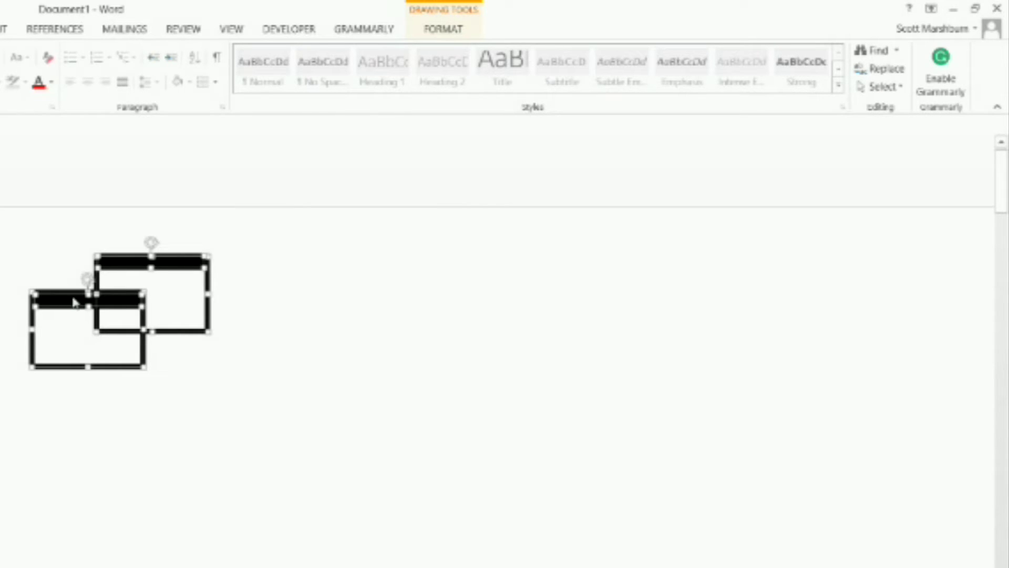
right_click(60, 308)
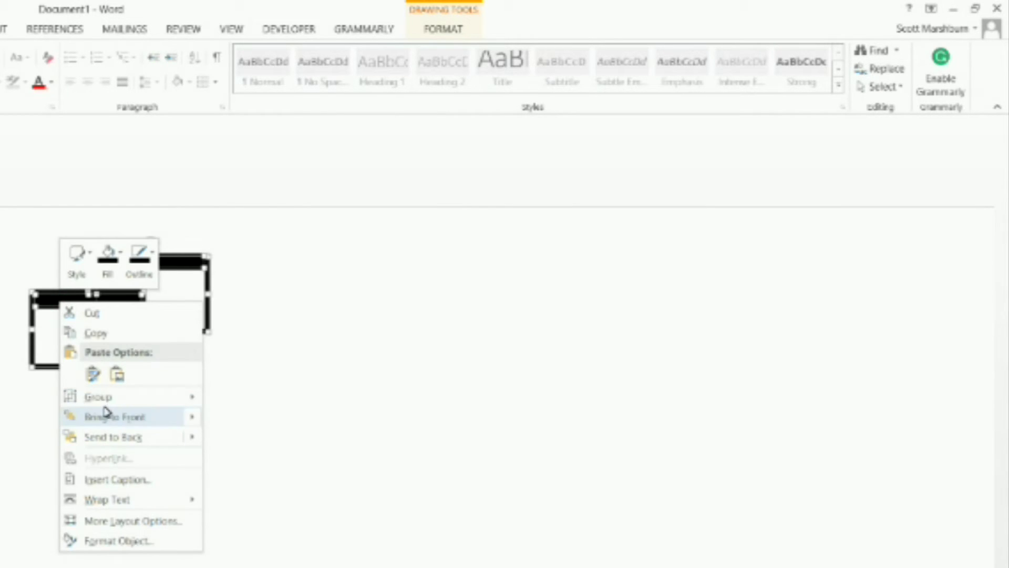
mouse_move(105, 405)
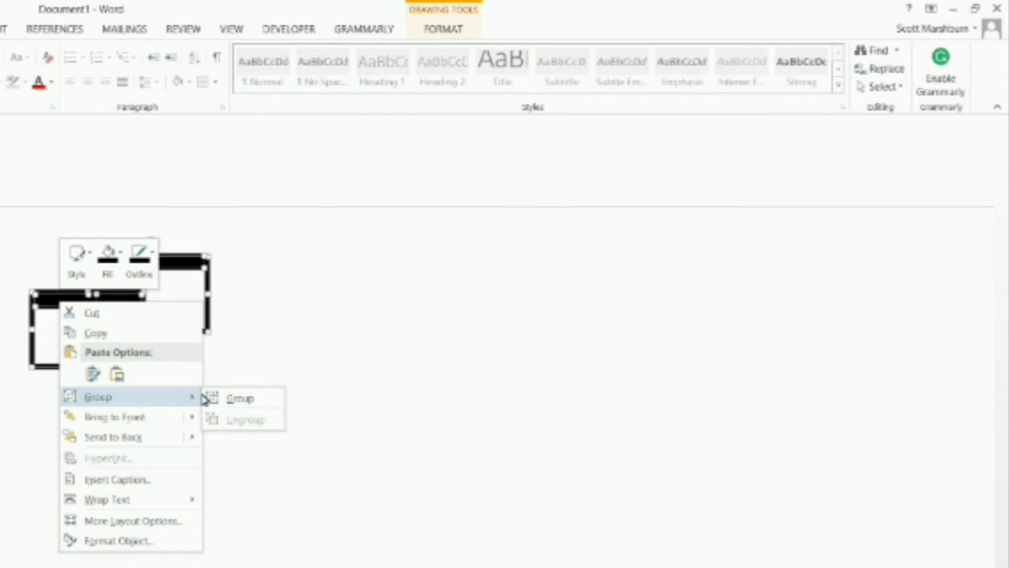
left_click(255, 399)
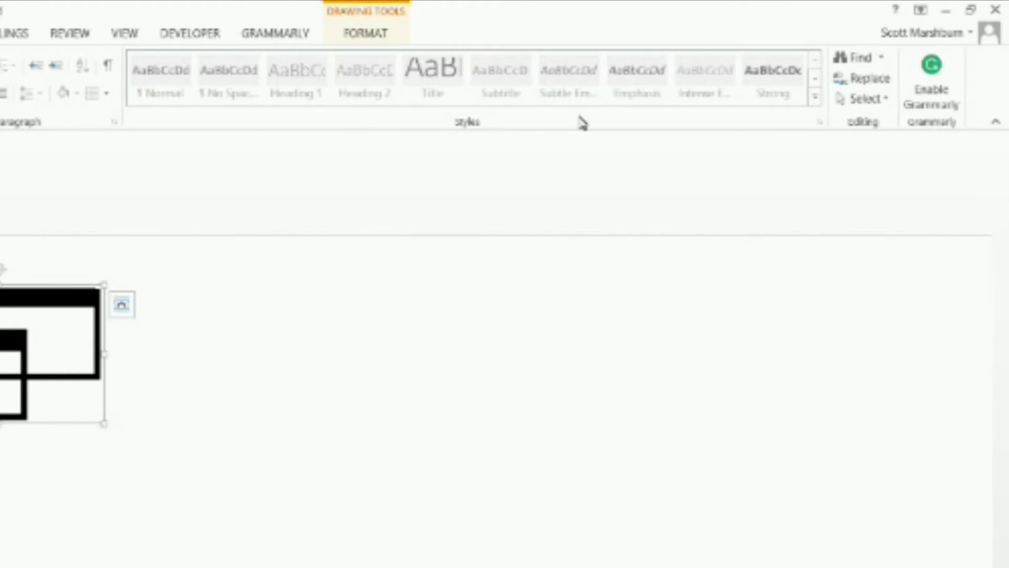
- Lock the grouped icon's aspect ratio and set its absolute height to 16 pt
left_click(369, 37)
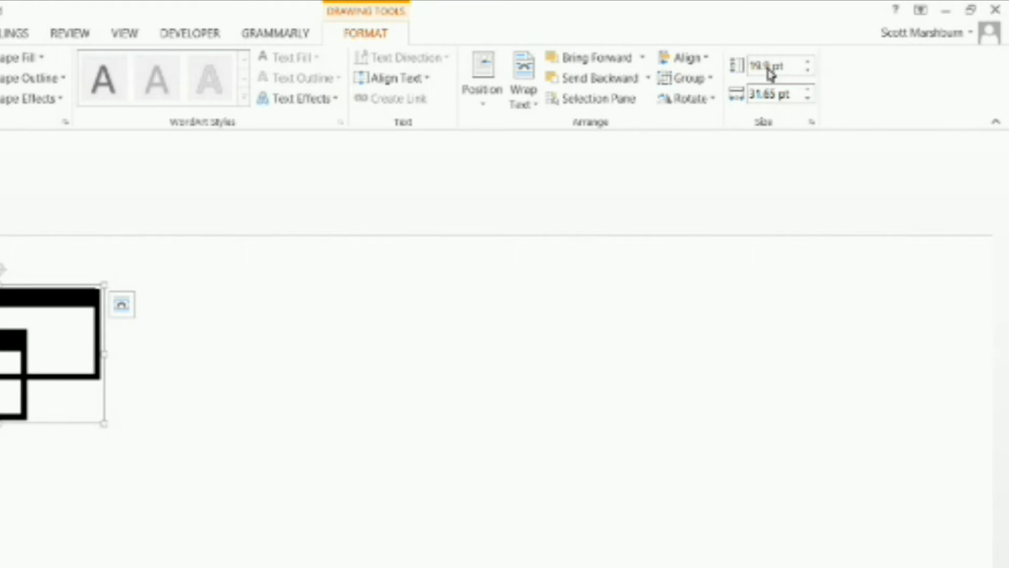
left_click(812, 126)
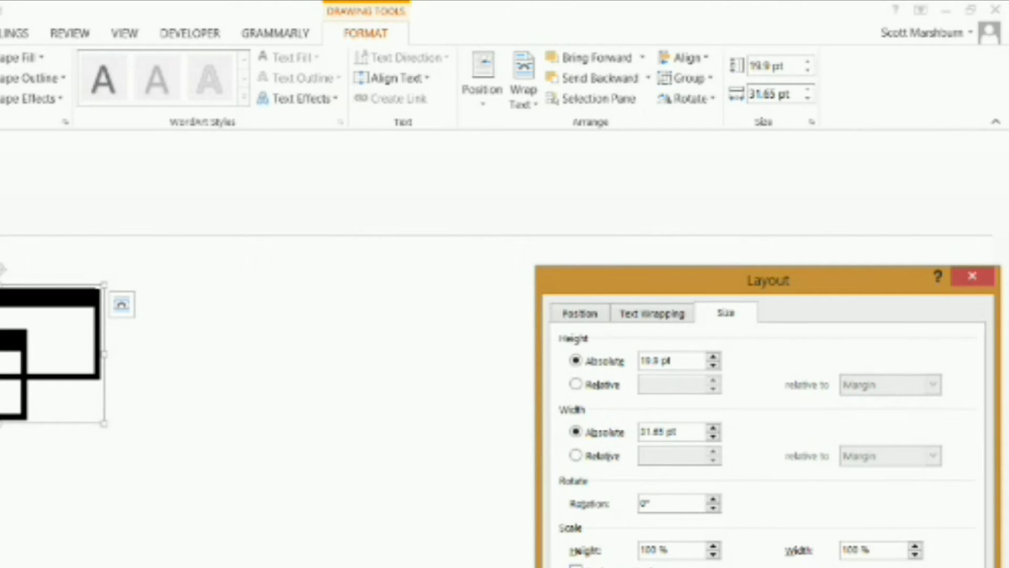
left_click(576, 340)
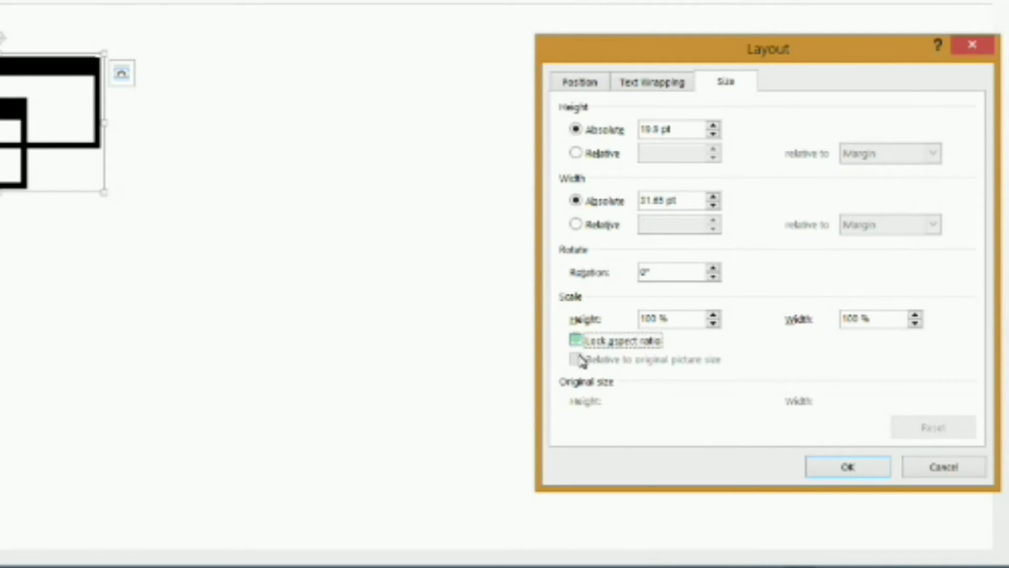
left_click(577, 341)
left_click_drag(677, 128, 616, 140)
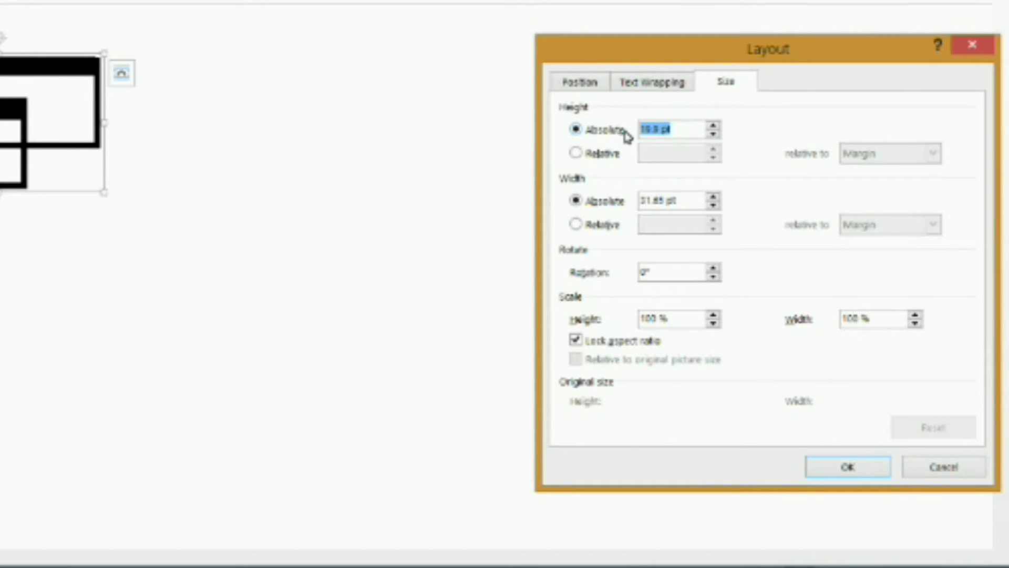
type("16")
key("Return")
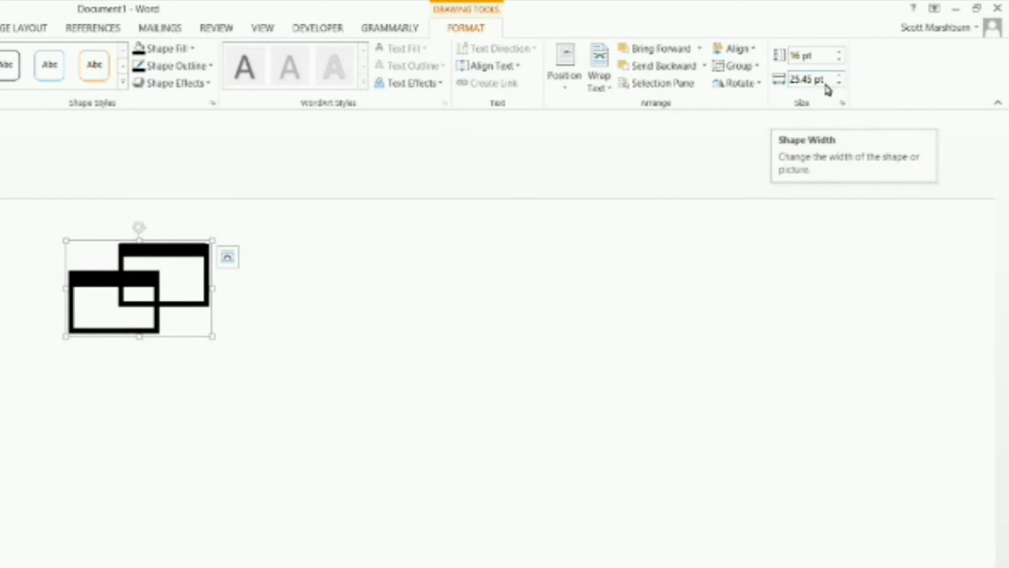
- Set the grouped icon's absolute width to 16 pt and deselect it
left_click(844, 103)
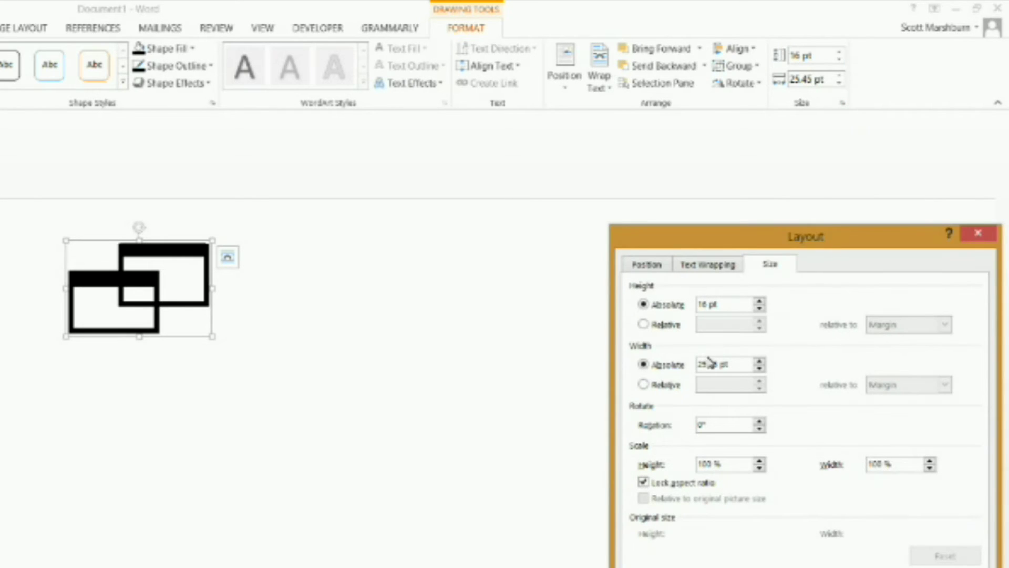
double_click(735, 367)
type("16")
key("Return")
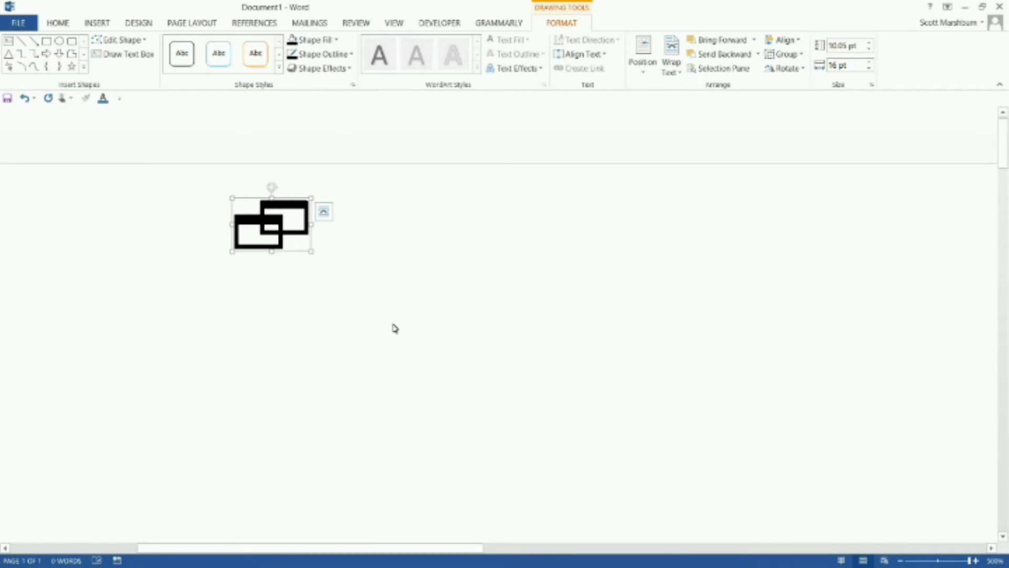
left_click(261, 305)
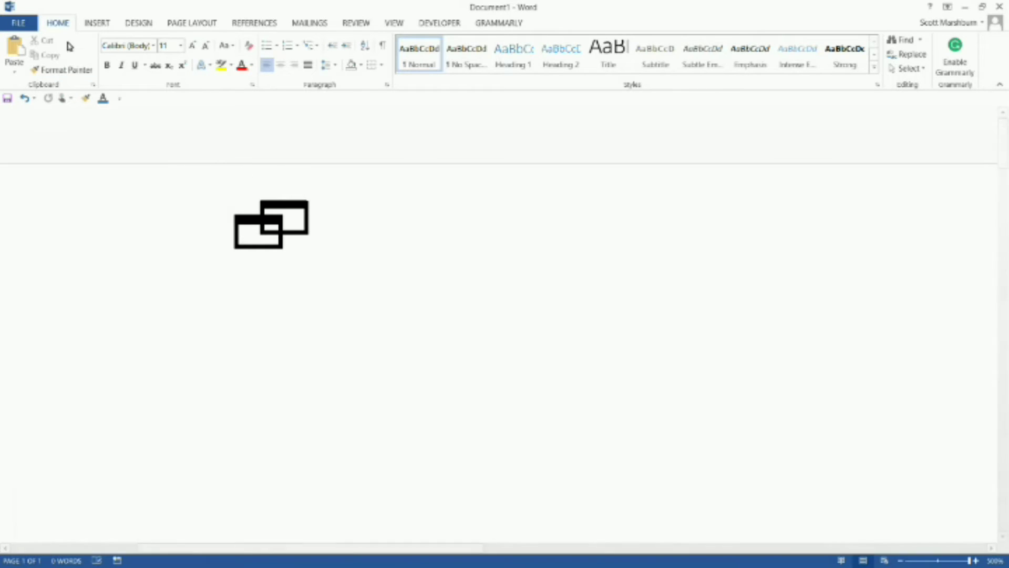
- Start saving the document under a new name with PDF as the file type
left_click(18, 23)
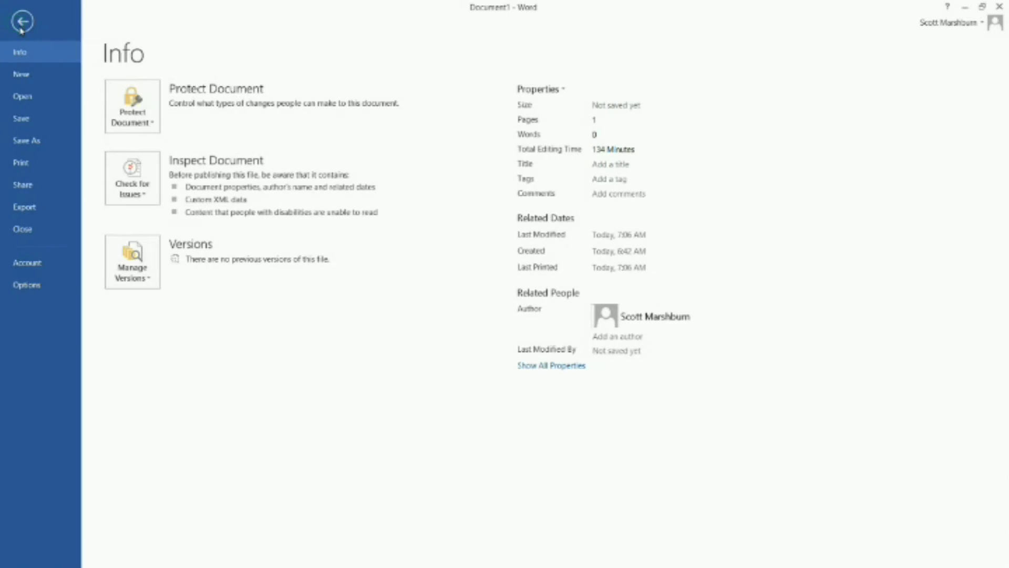
left_click(27, 141)
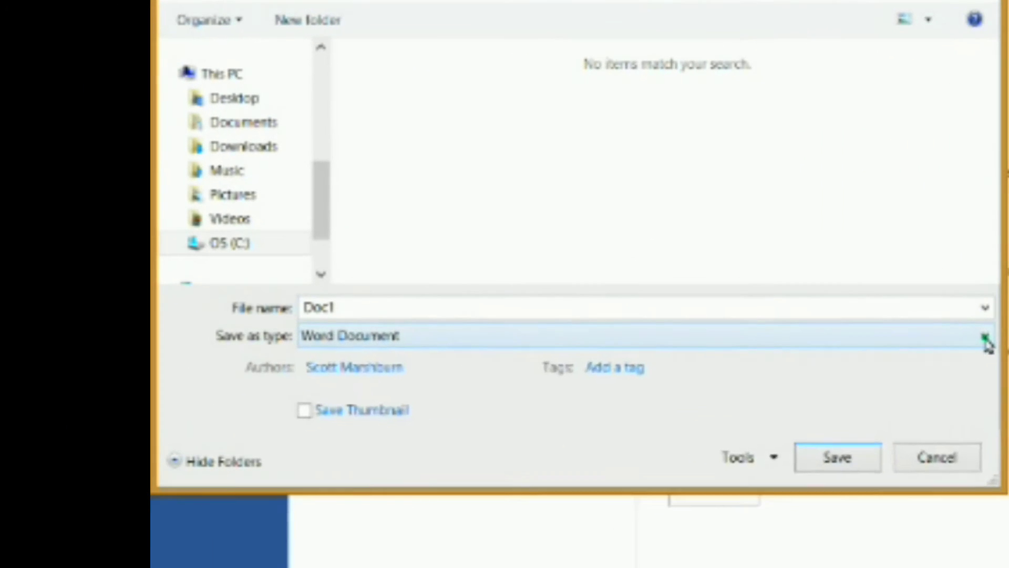
left_click(492, 239)
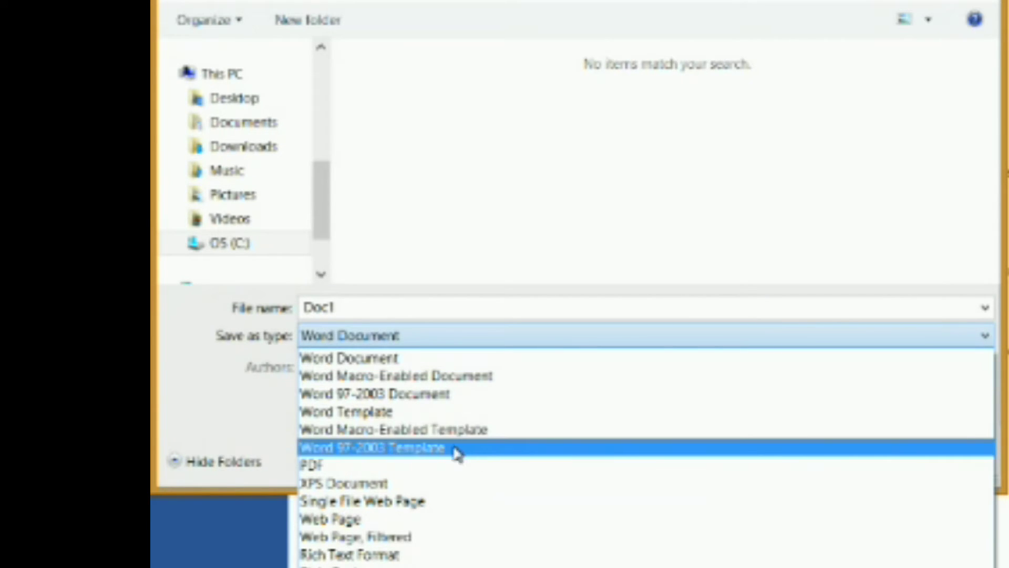
left_click(431, 467)
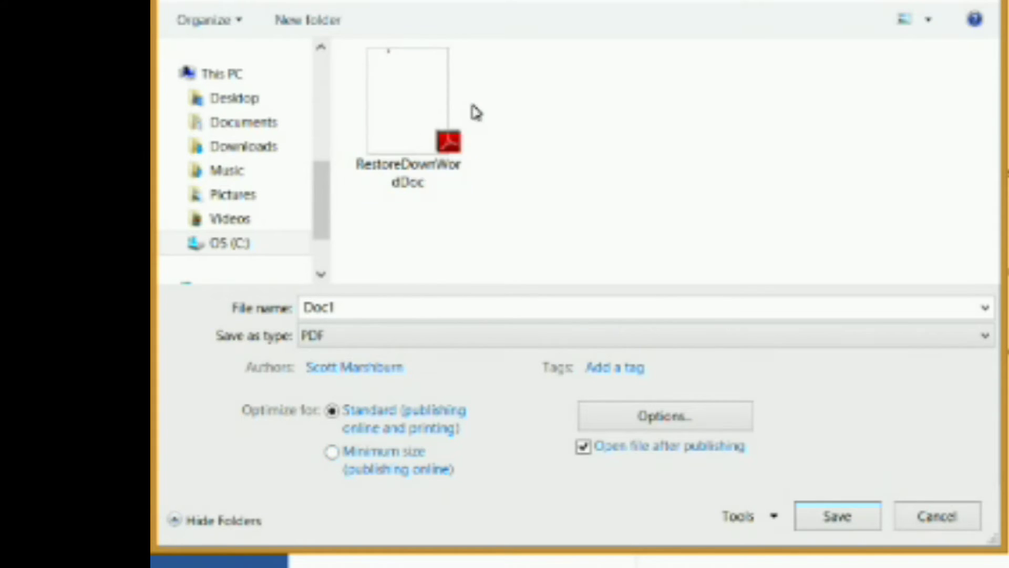
- Save the PDF as RestoreDownWordDoc.pdf, replacing the existing file, and close the PDF viewer
double_click(344, 312)
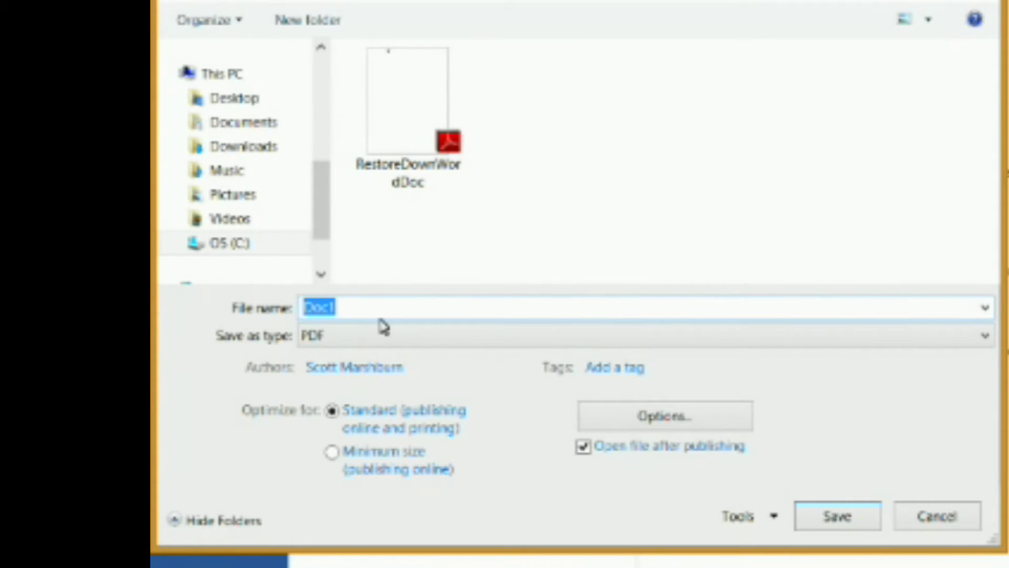
type("RestoreDown")
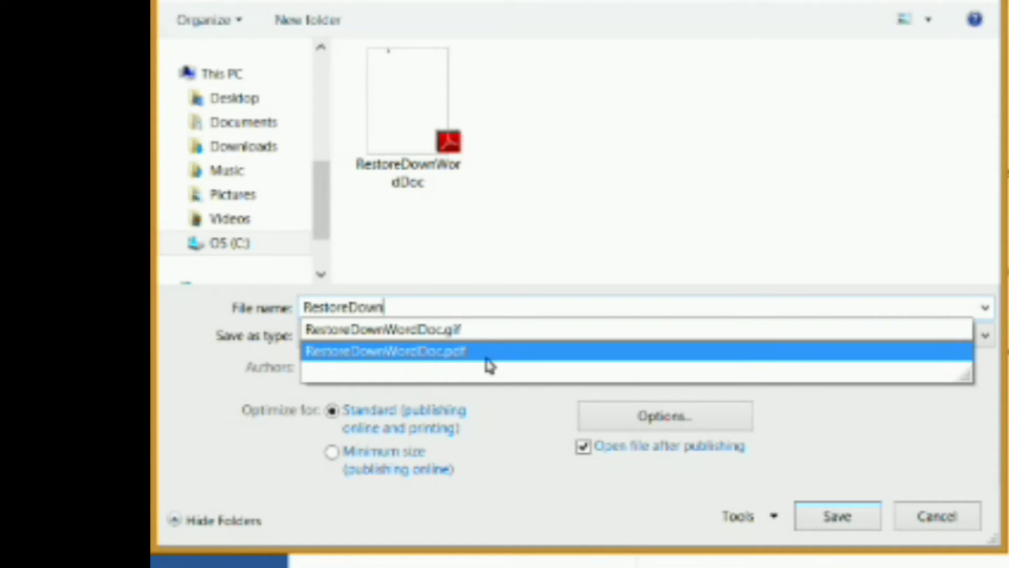
left_click(432, 354)
left_click(838, 517)
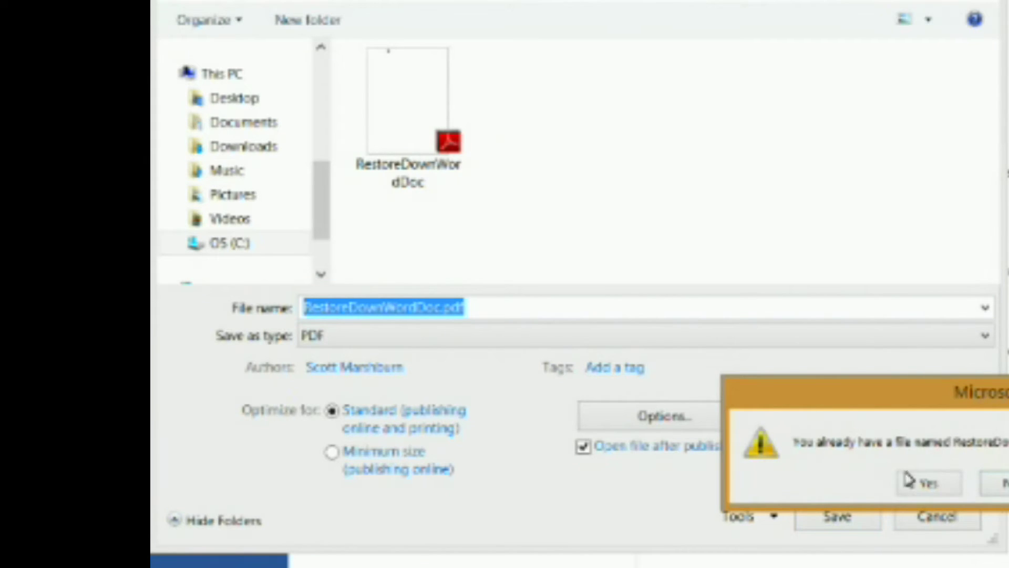
left_click(931, 484)
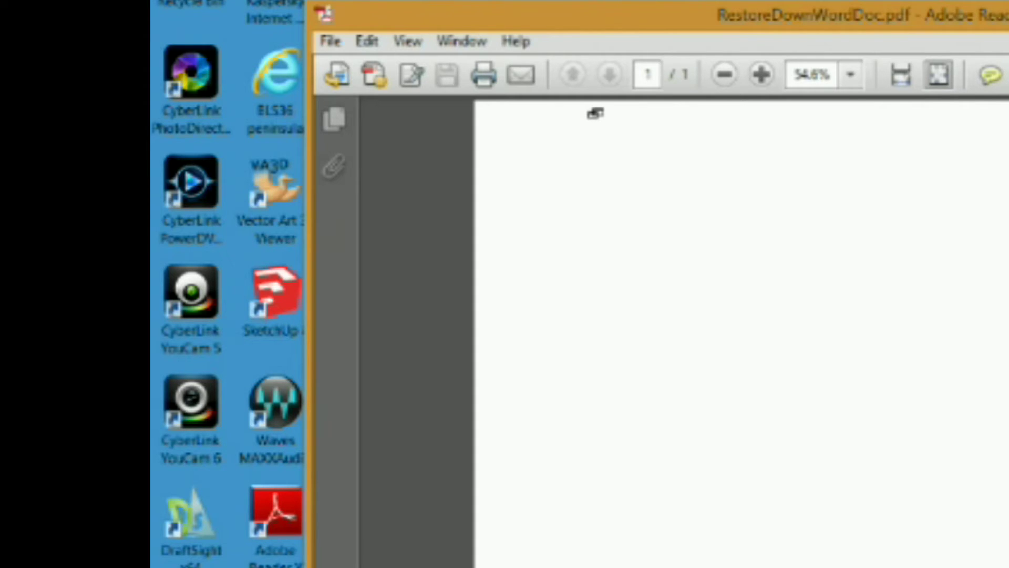
key("alt+F4")
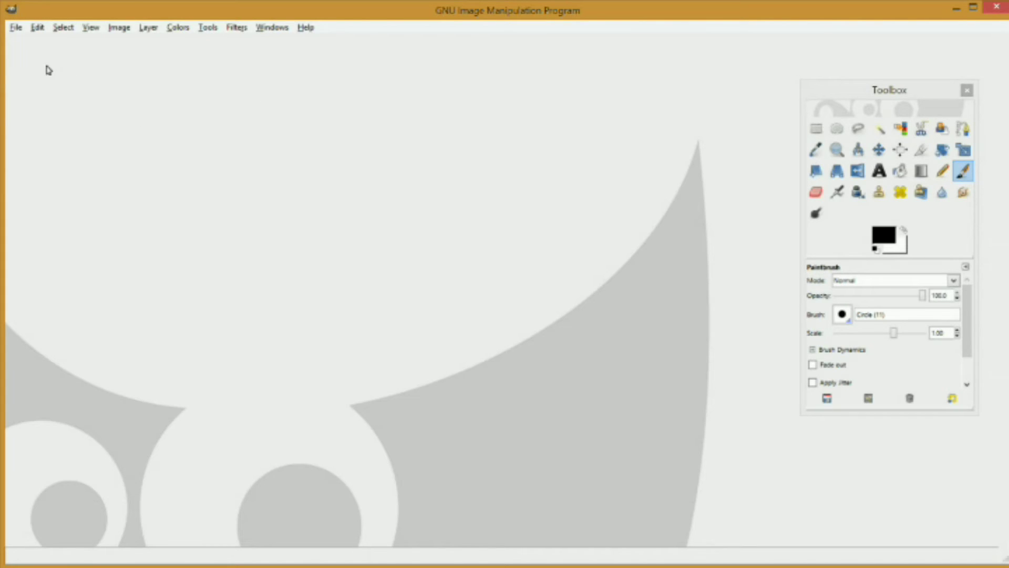
- Start opening an image and limit the file list to Portable Document Format (*.pdf)
left_click(16, 28)
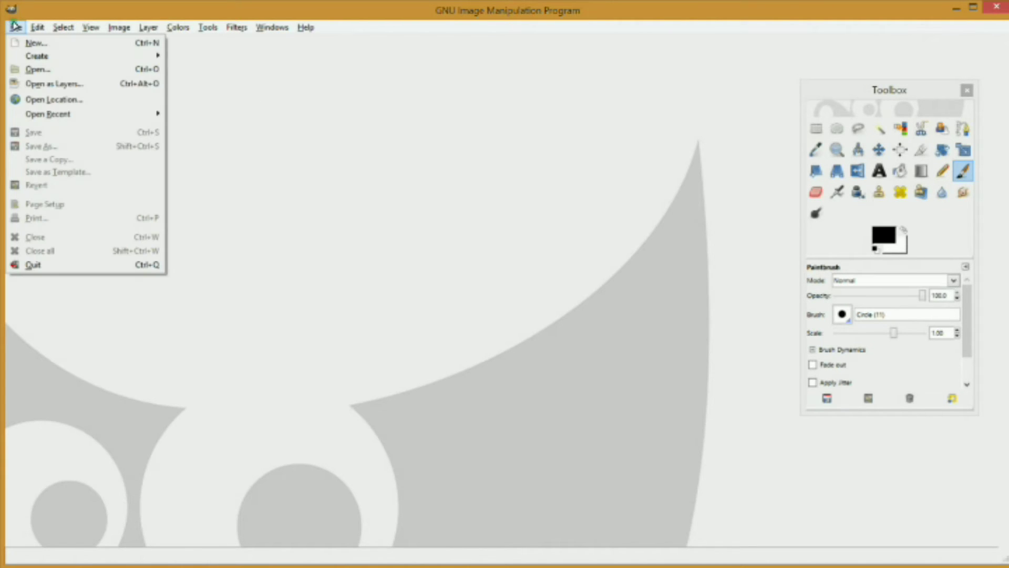
left_click(33, 74)
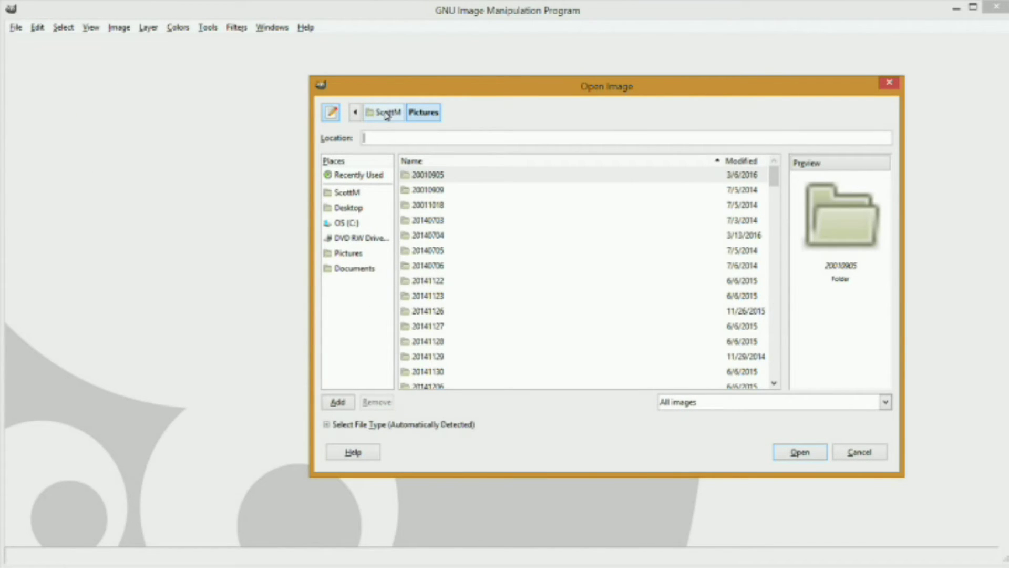
left_click(887, 402)
left_click(887, 403)
left_click(885, 403)
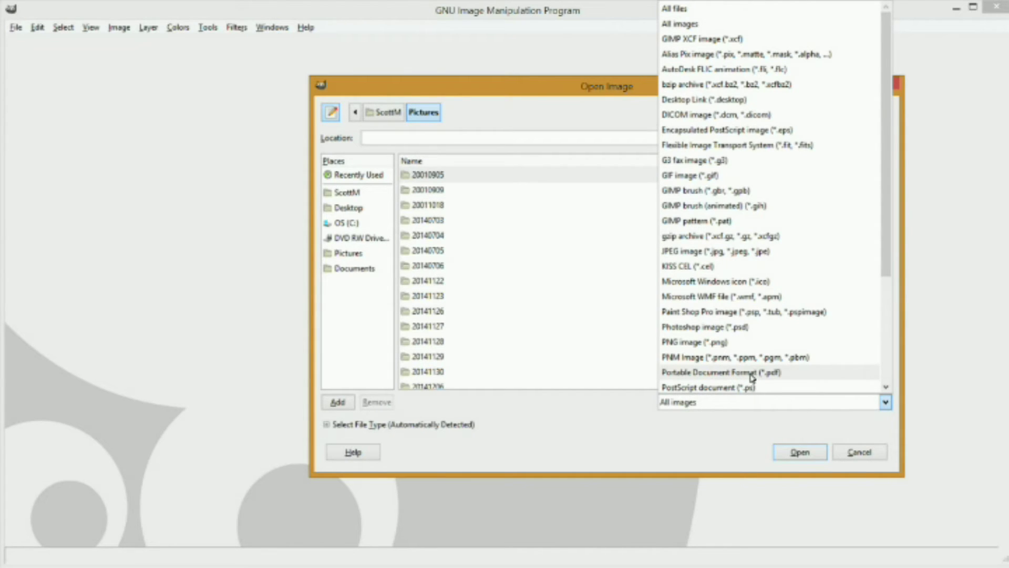
key("Return")
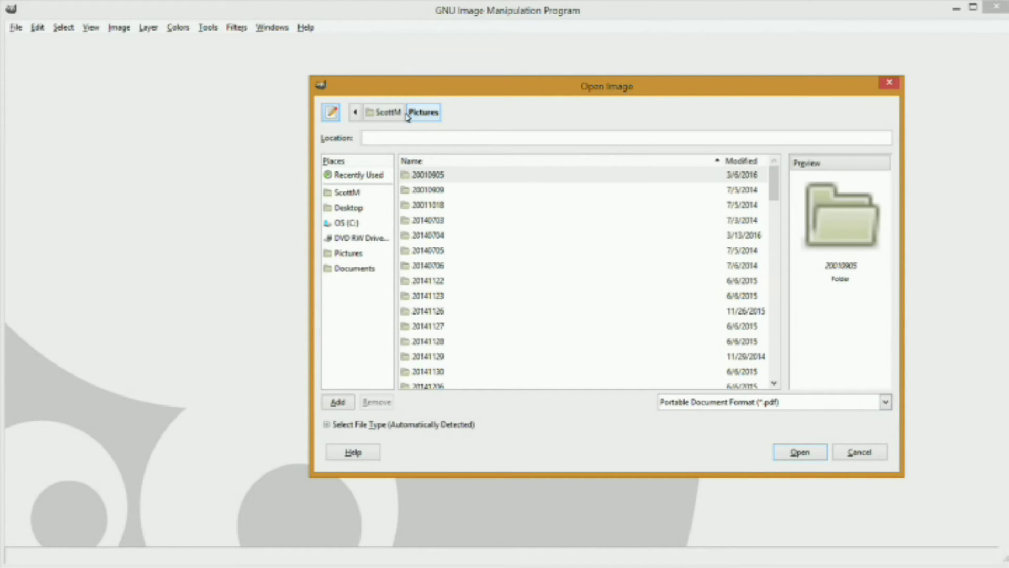
- Open RestoreDownWordDoc.pdf from the eCabTipsIcons folder and import its page with the default settings
left_click(382, 113)
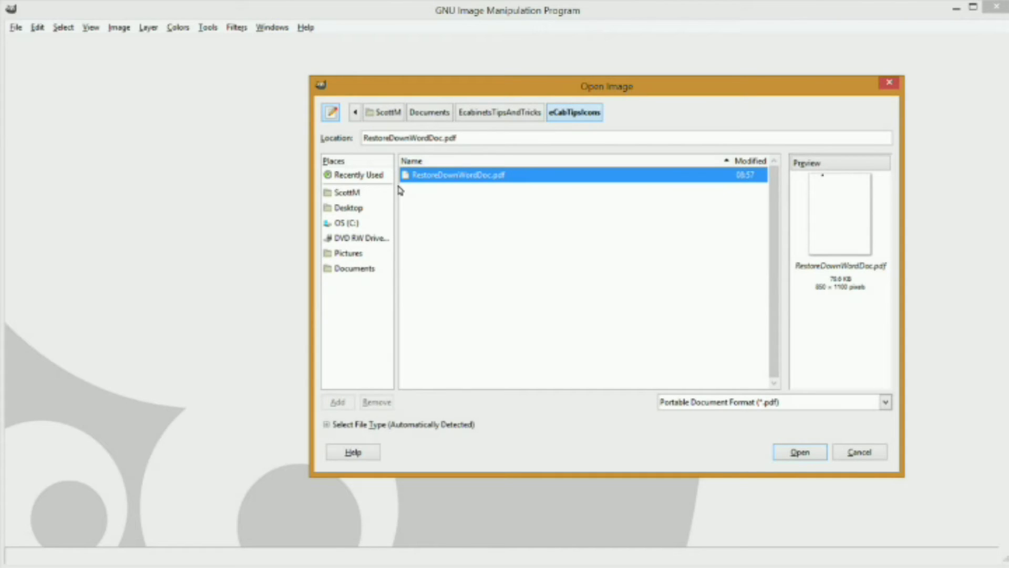
left_click(798, 453)
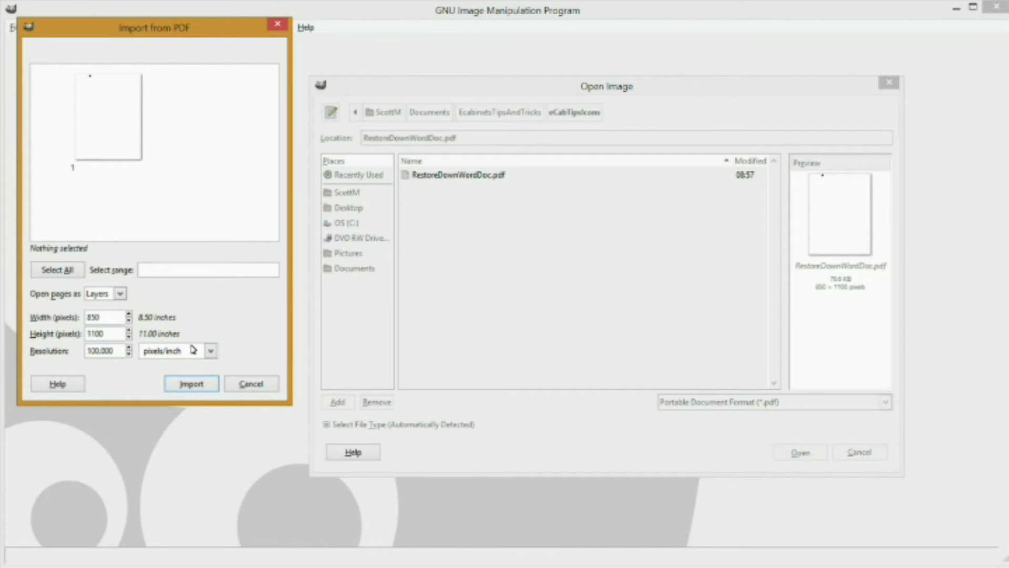
left_click(192, 384)
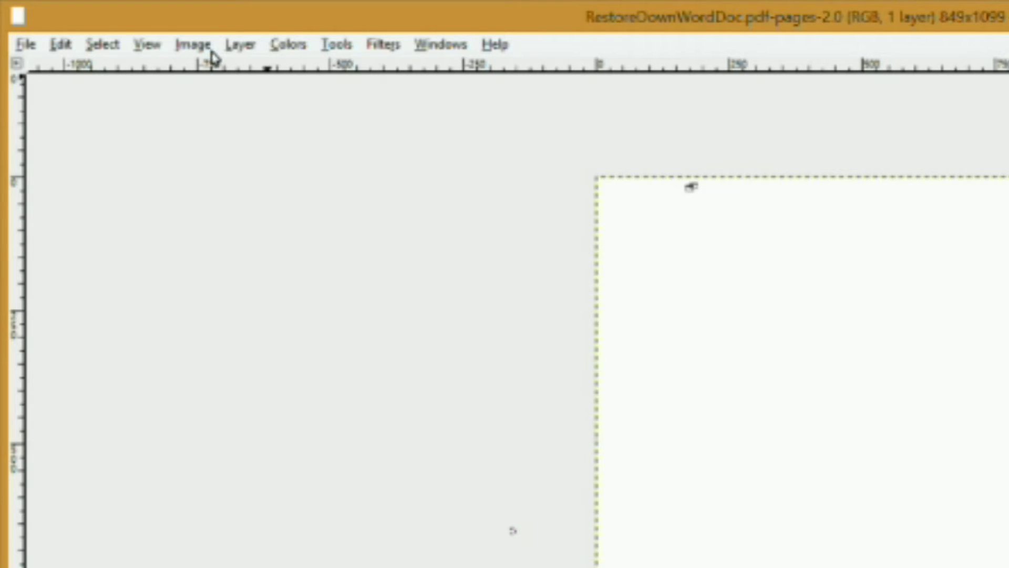
- Autocrop the imported page image down to the restore-window icon
left_click(188, 47)
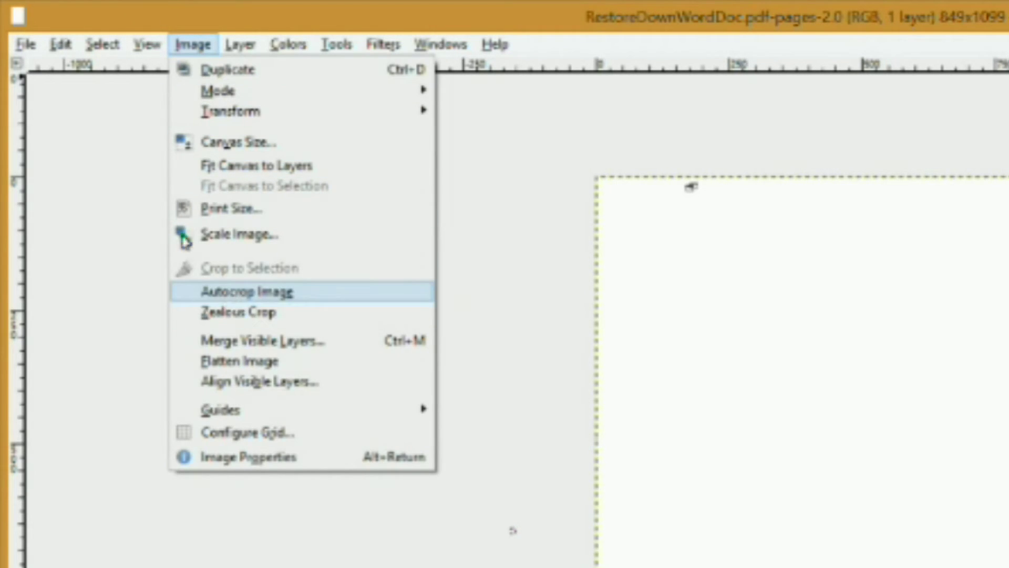
left_click(230, 297)
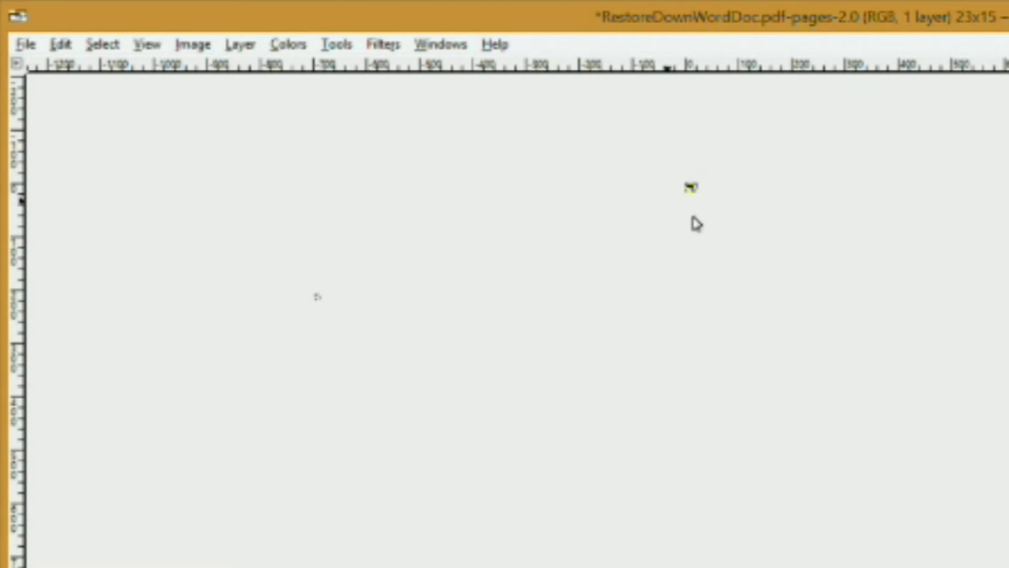
scroll(696, 203, "up", 6)
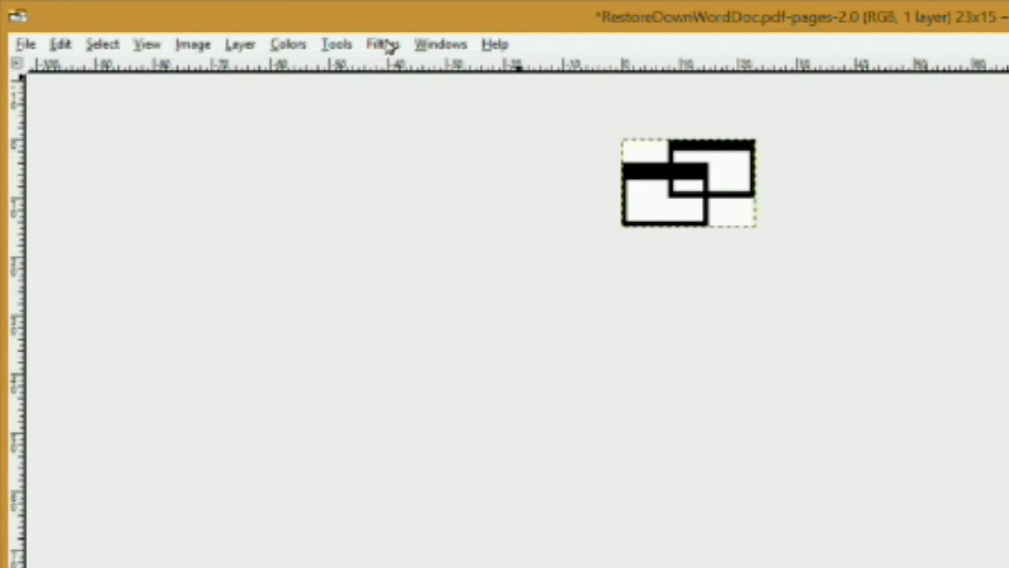
- Add an alpha channel to the layer, then select the white areas by color and delete them to leave transparency
left_click(237, 47)
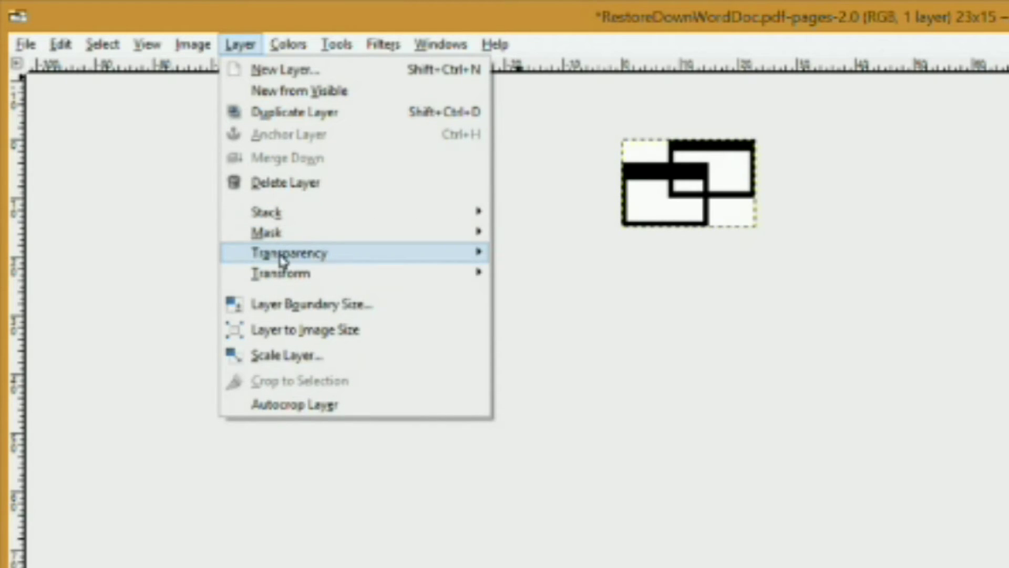
mouse_move(281, 263)
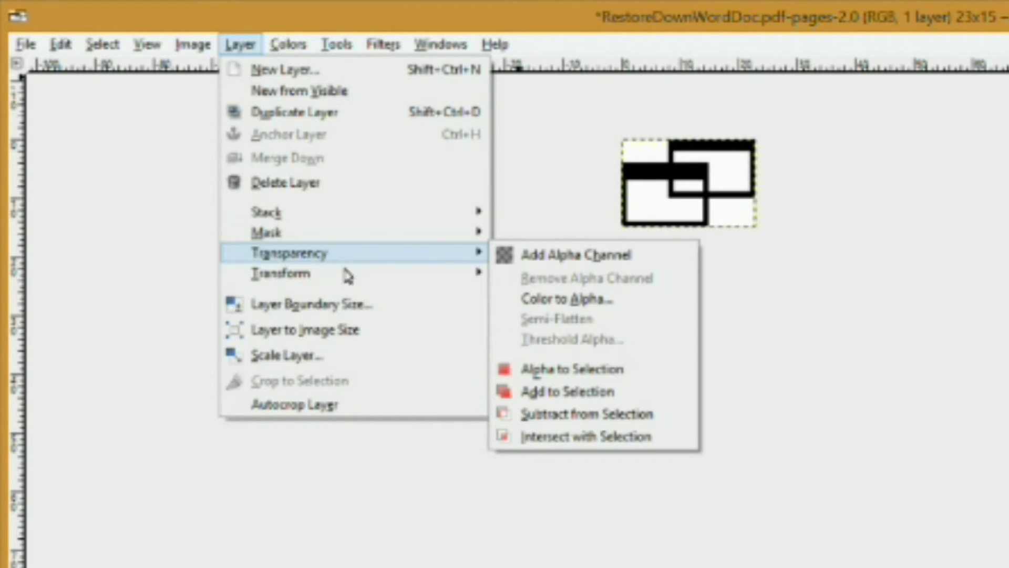
left_click(543, 259)
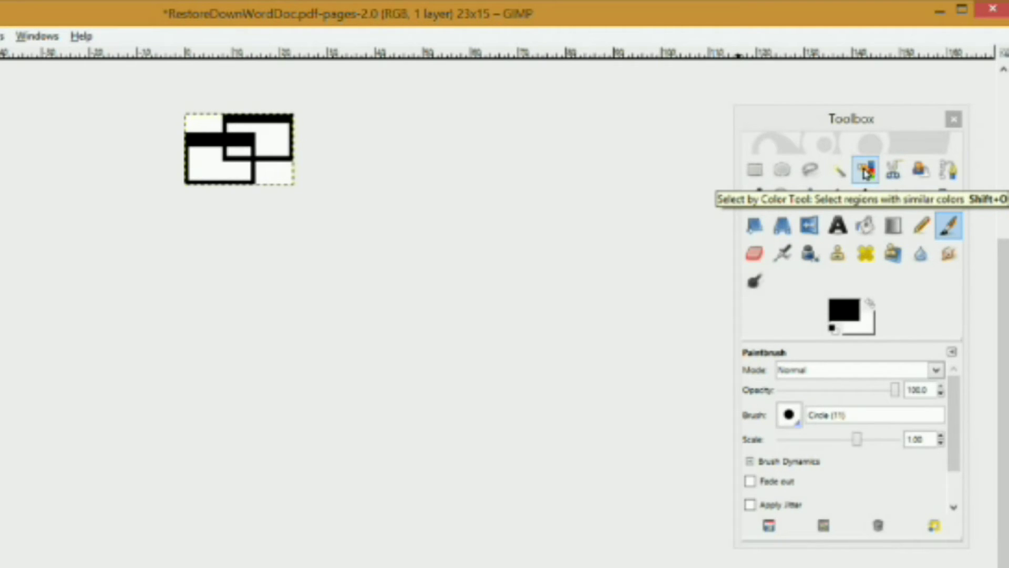
left_click(866, 171)
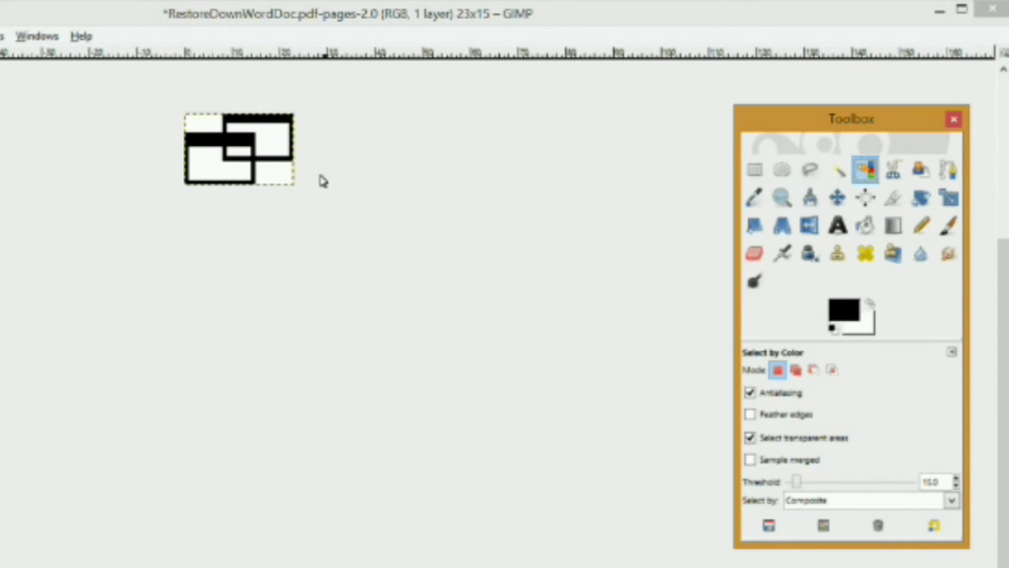
left_click(270, 180)
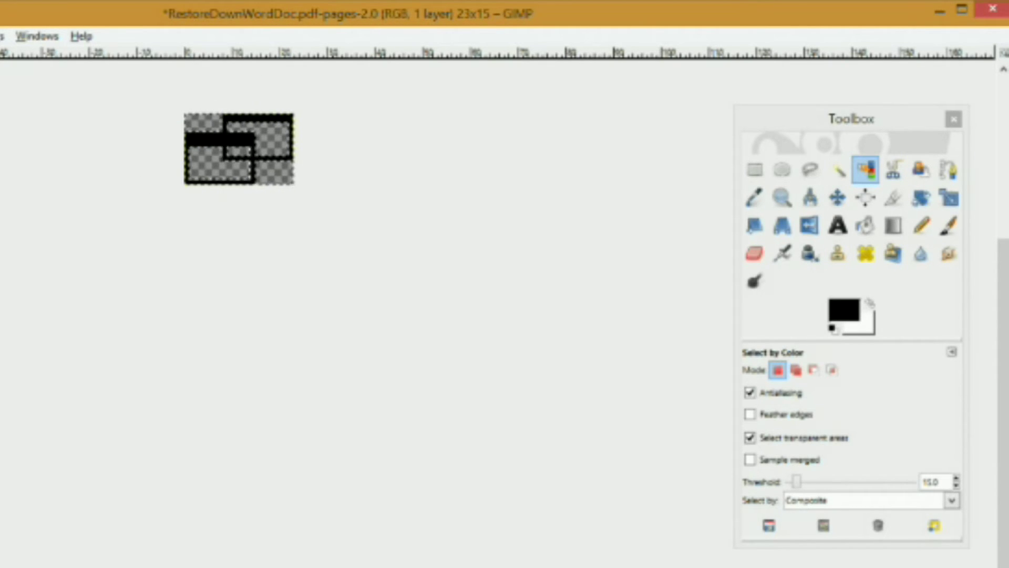
- Start saving the transparent icon image under a new name
left_click(23, 41)
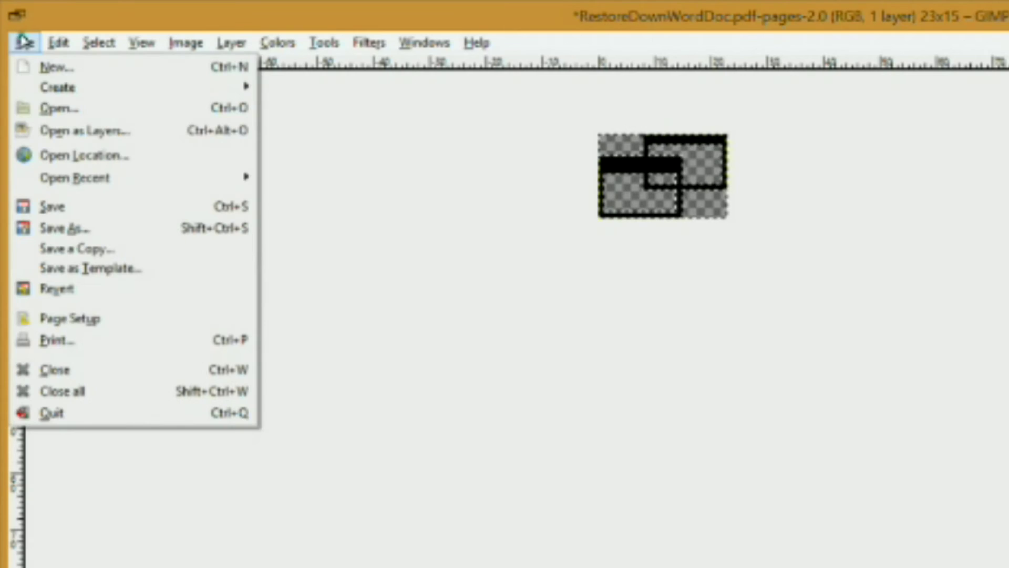
left_click(53, 228)
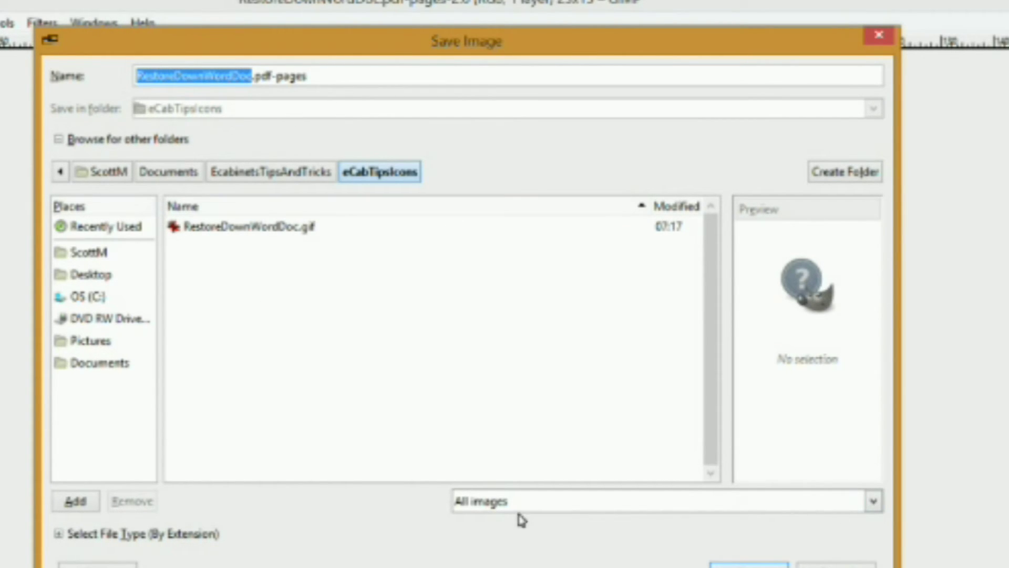
left_click(873, 501)
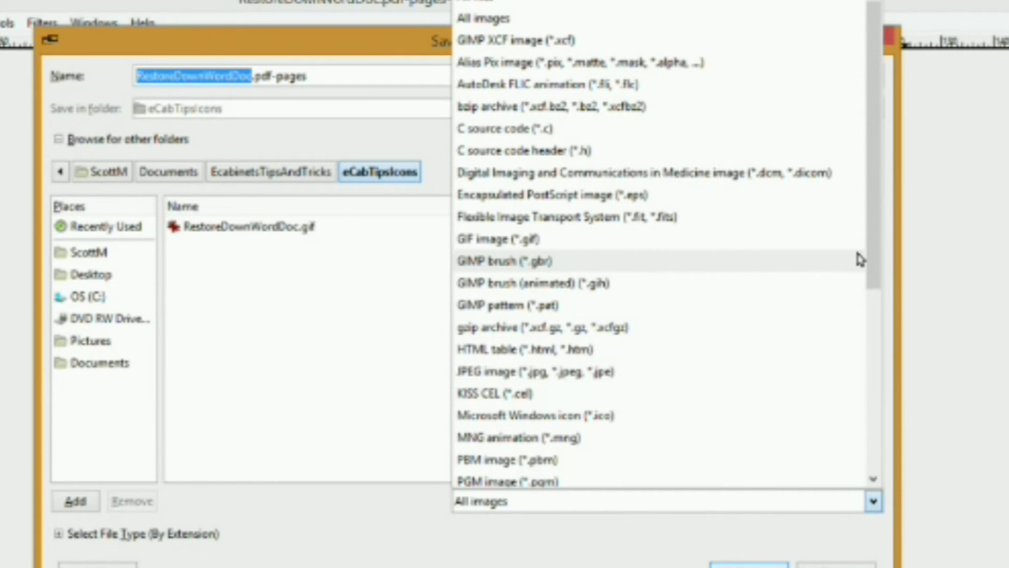
scroll(640, 195, "down", 5)
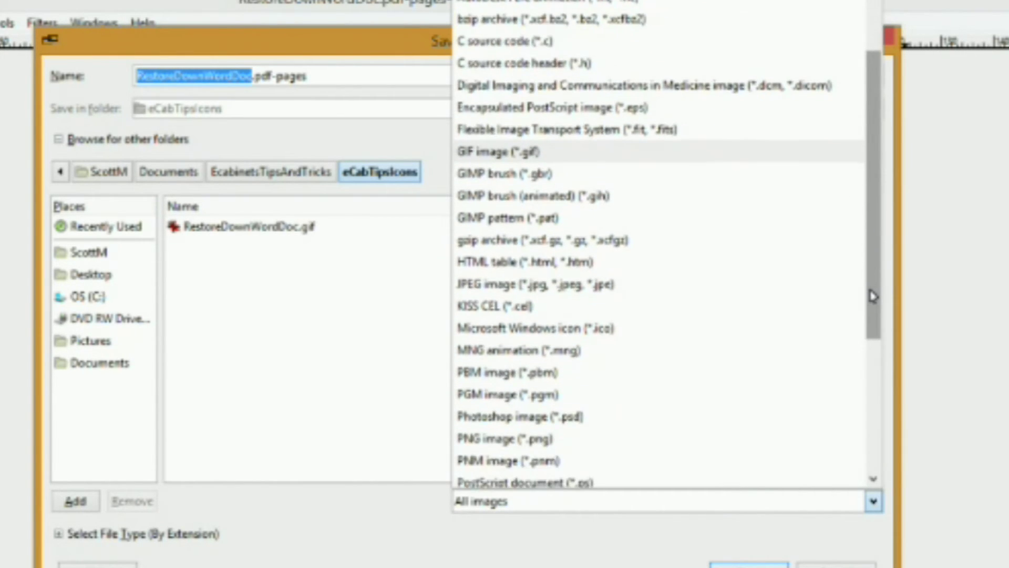
left_click_drag(875, 314, 876, 333)
left_click_drag(877, 338, 897, 306)
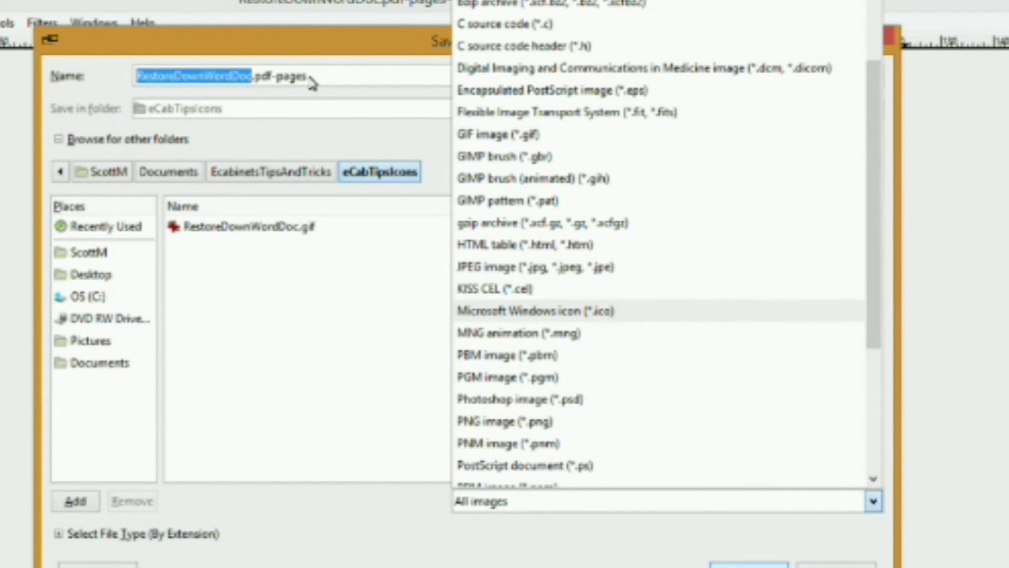
left_click(189, 63)
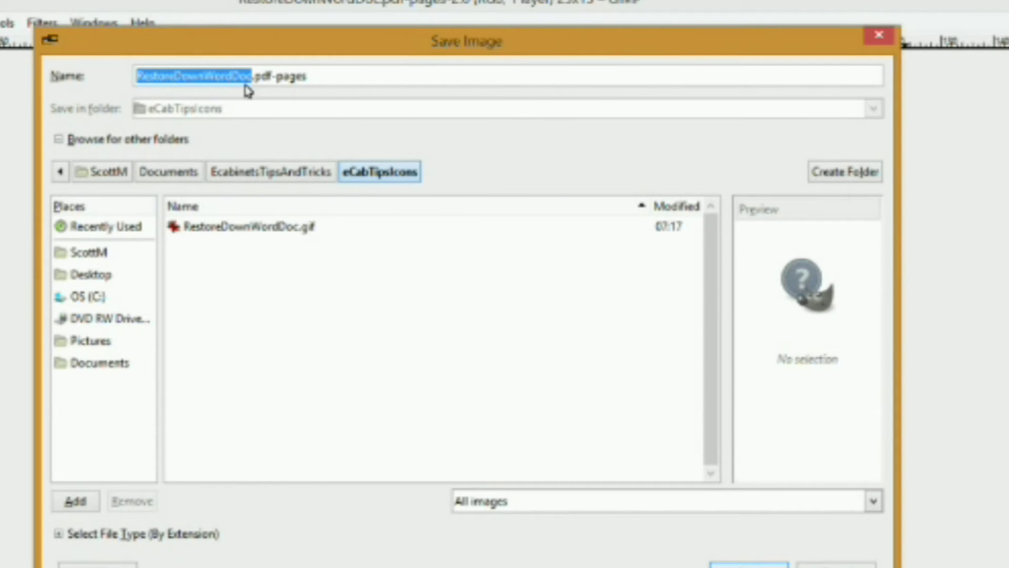
- Name the file RestoreDownWordDoc.ico and continue to the Windows icon save options
left_click(135, 73)
left_click(254, 76)
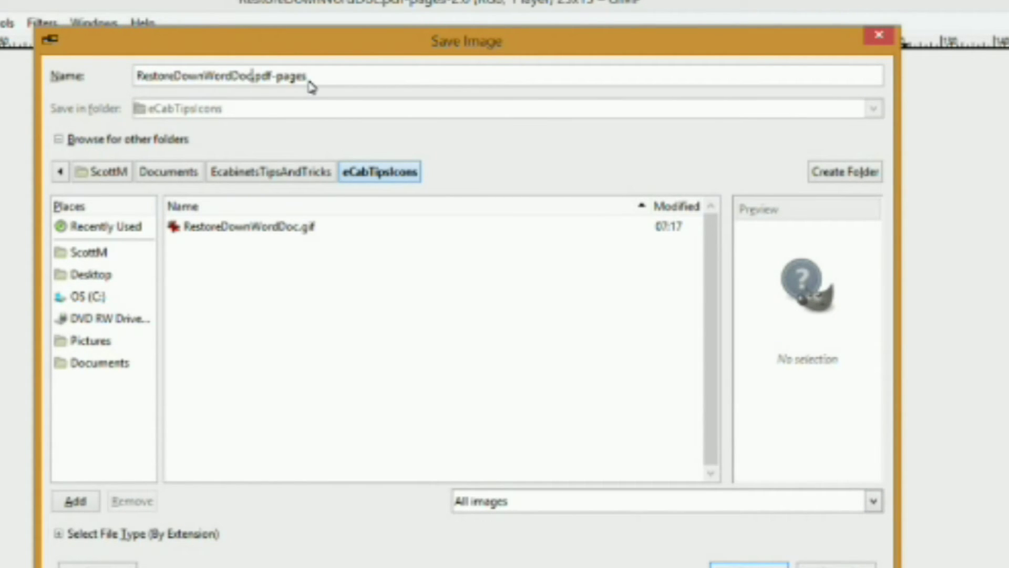
left_click(311, 83)
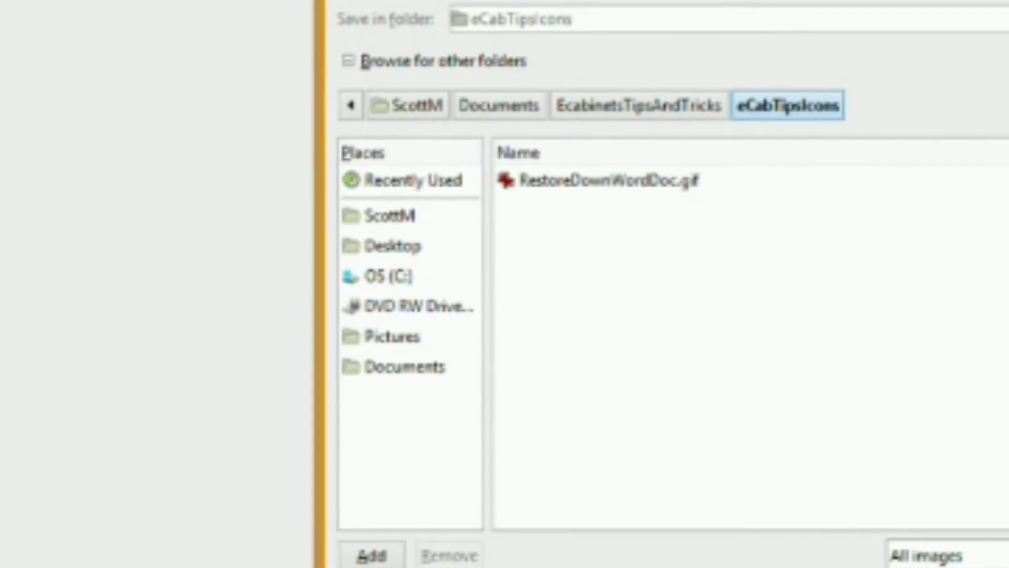
key("Return")
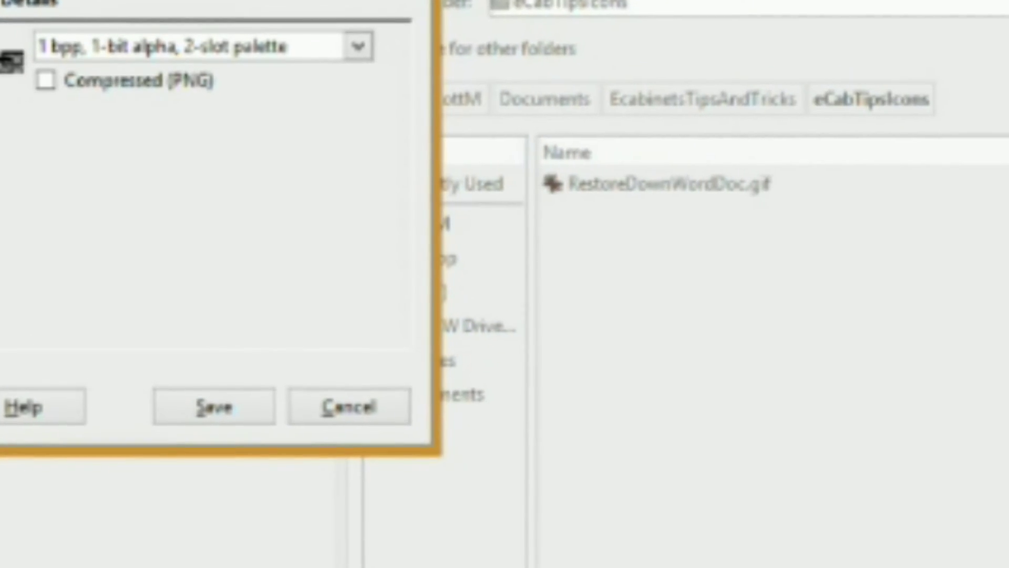
- Set the icon format to 32 bpp, 8-bit alpha, no palette, and save the icon uncompressed
left_click_drag(2, 1, 538, 11)
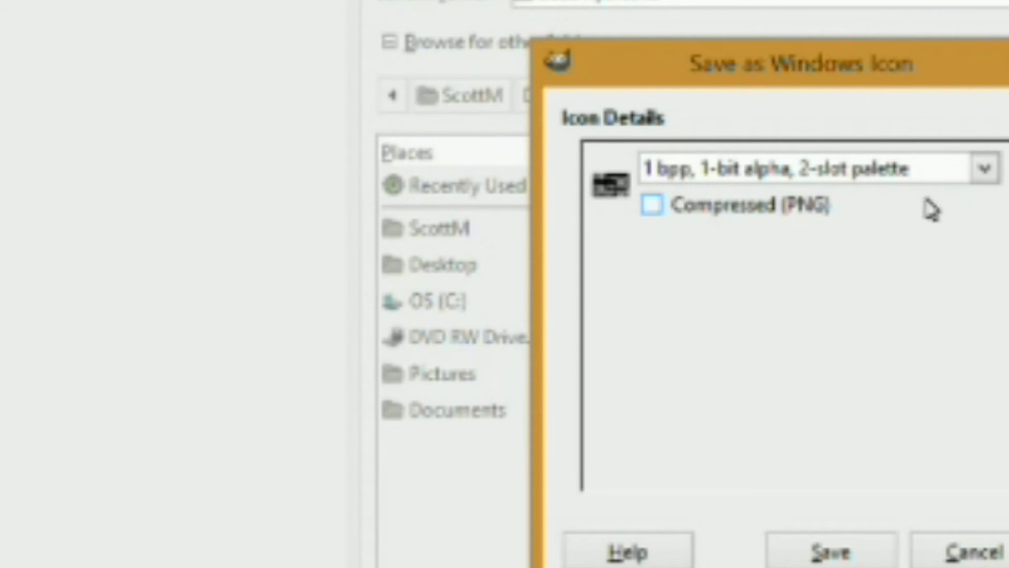
left_click(985, 170)
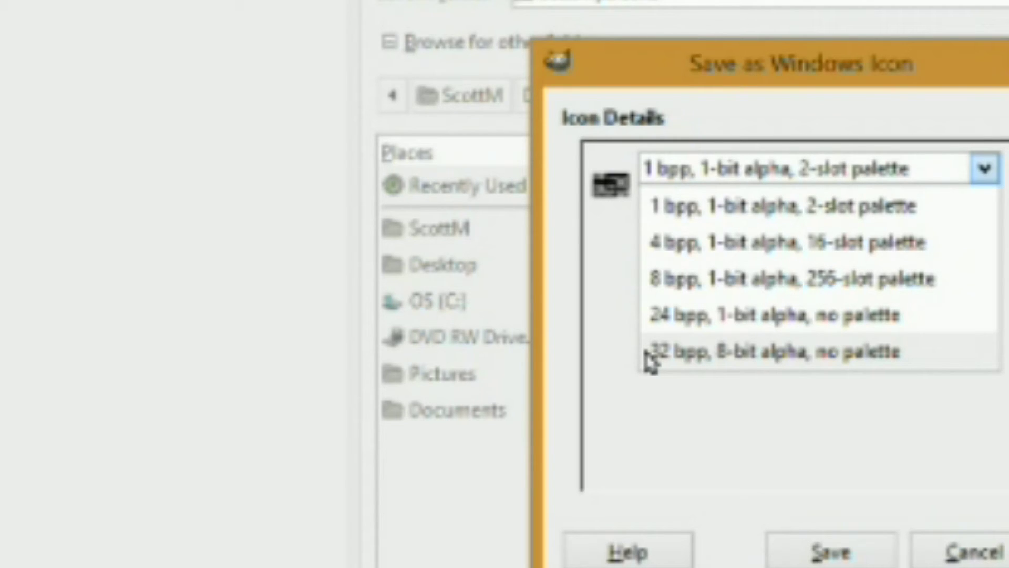
left_click(681, 359)
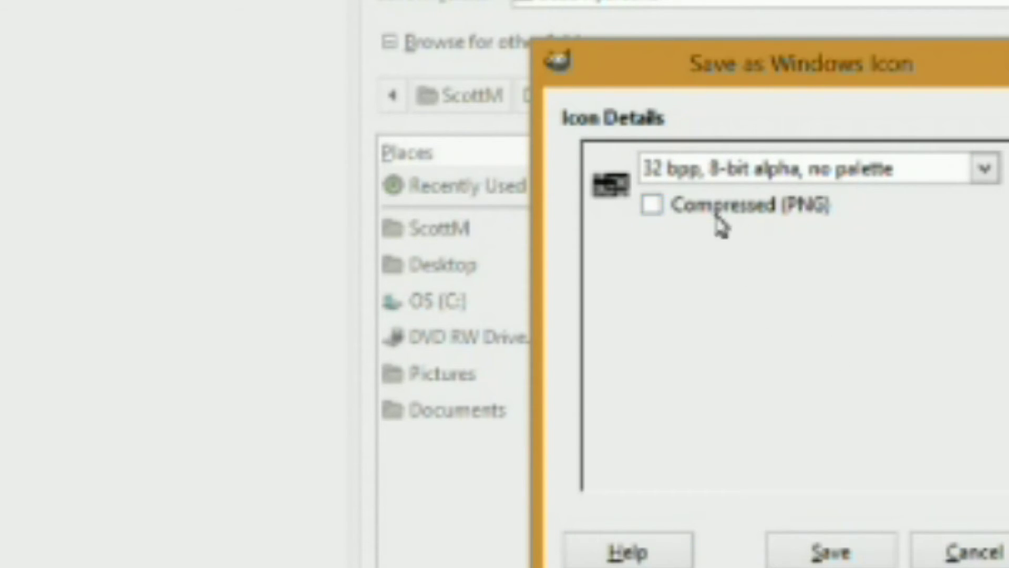
left_click(841, 554)
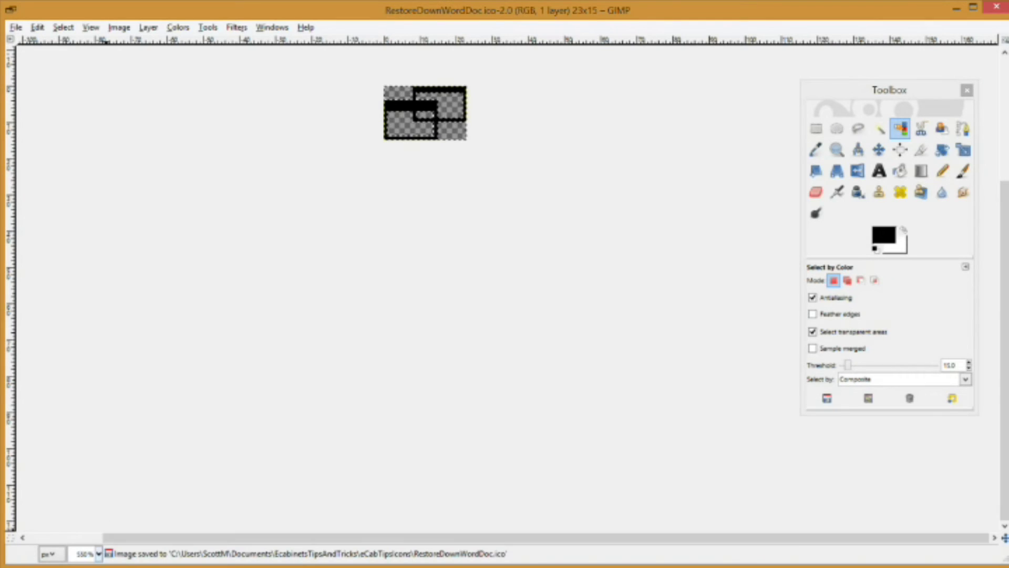
- Switch to File Explorer and open the eCabTipsIcons folder inside EcabinetsTipsAndTricks
mouse_move(94, 566)
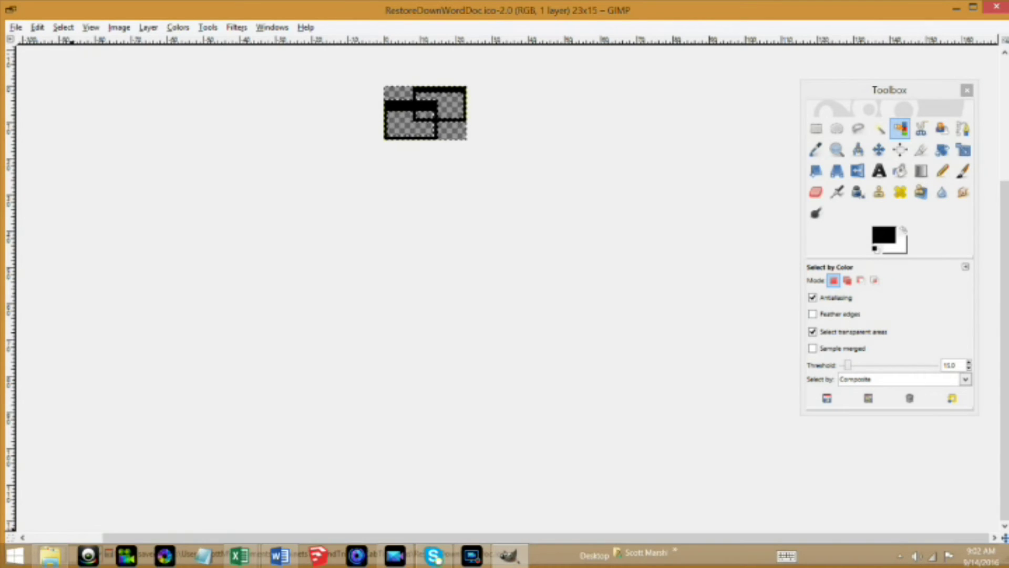
left_click(50, 557)
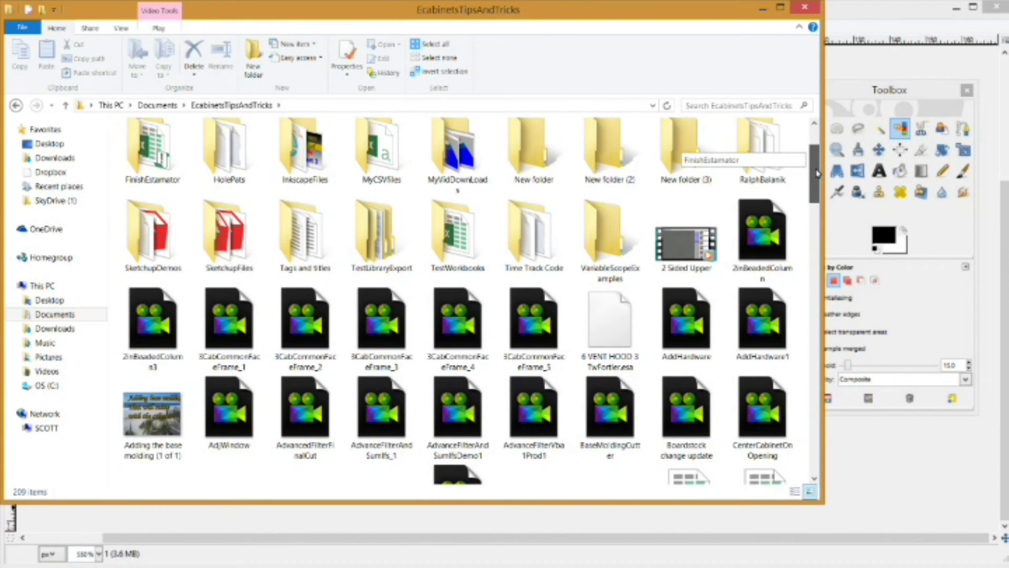
left_click_drag(818, 173, 817, 210)
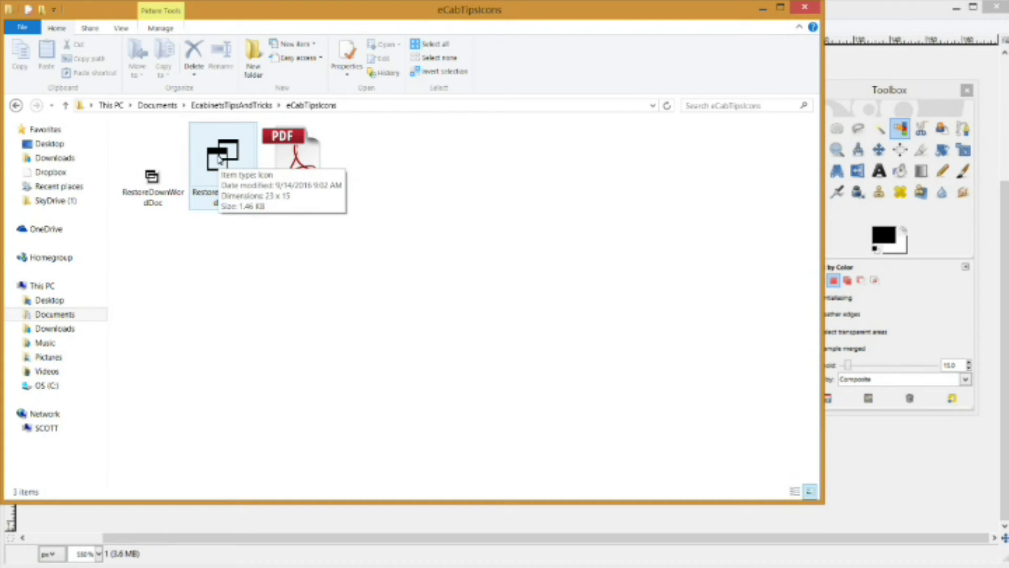
- Preview the saved RestoreDownWordDoc icon file enlarged in Windows Photo Viewer
left_click(219, 158)
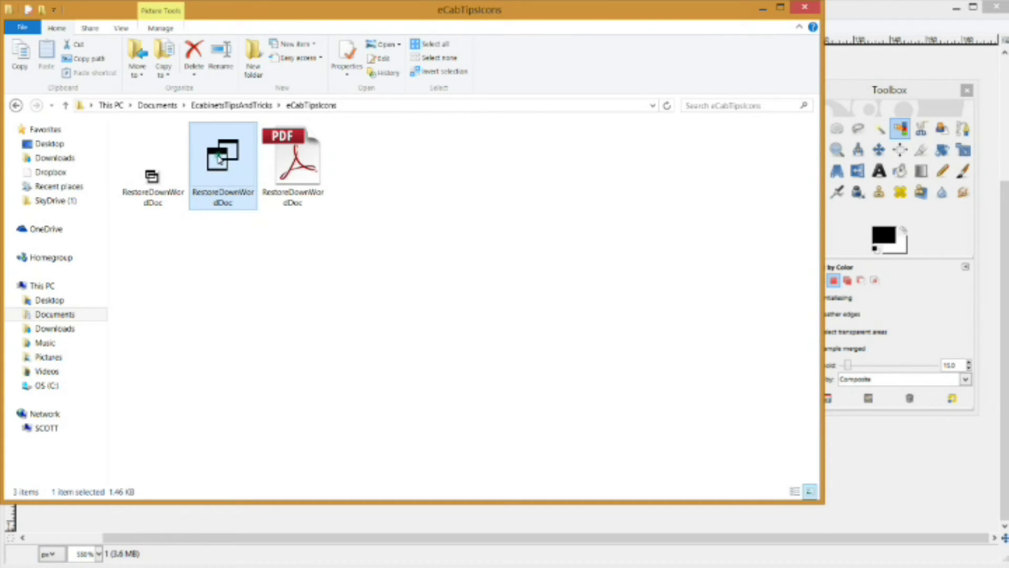
right_click(220, 157)
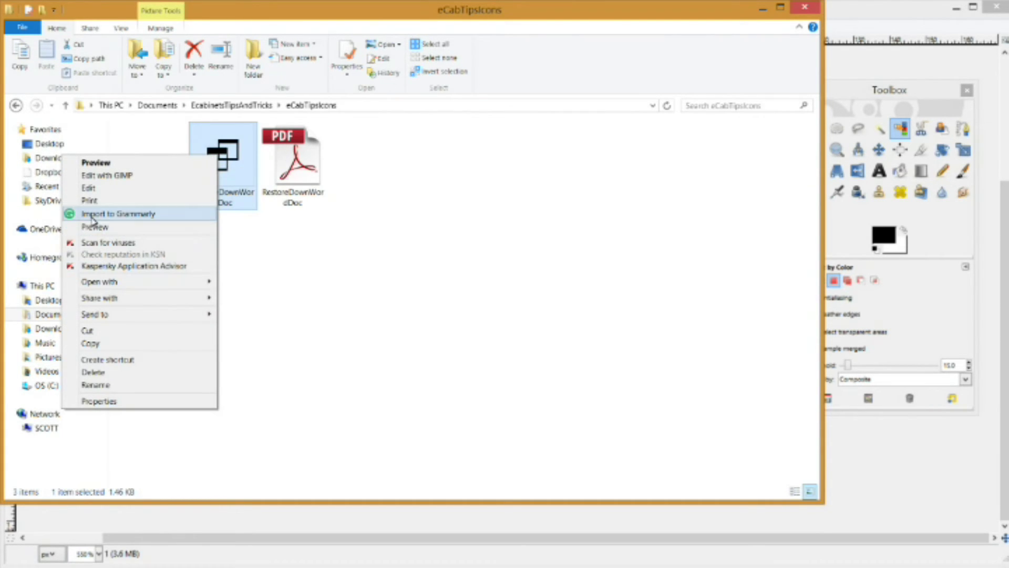
left_click(95, 228)
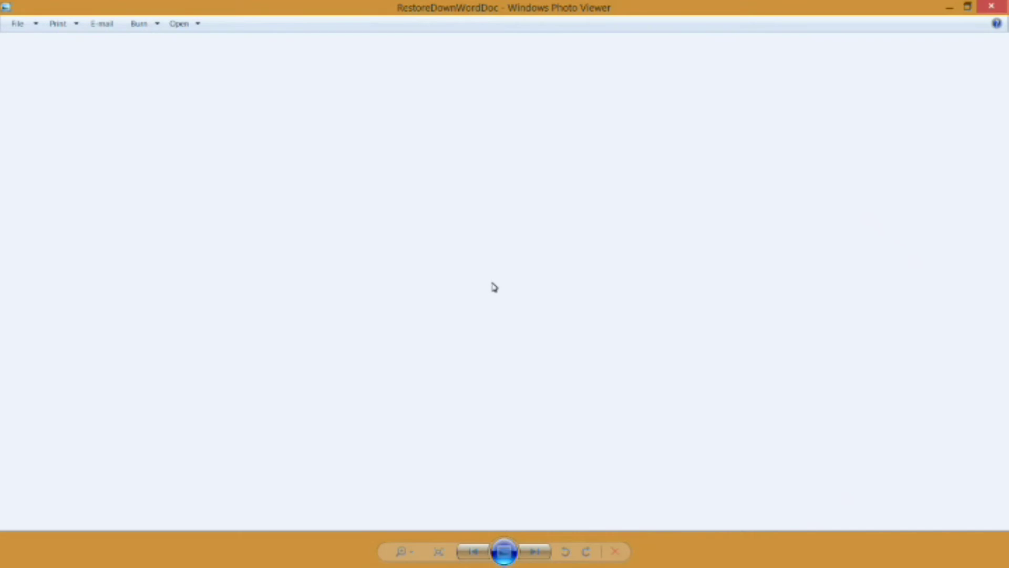
scroll(526, 290, "up", 5)
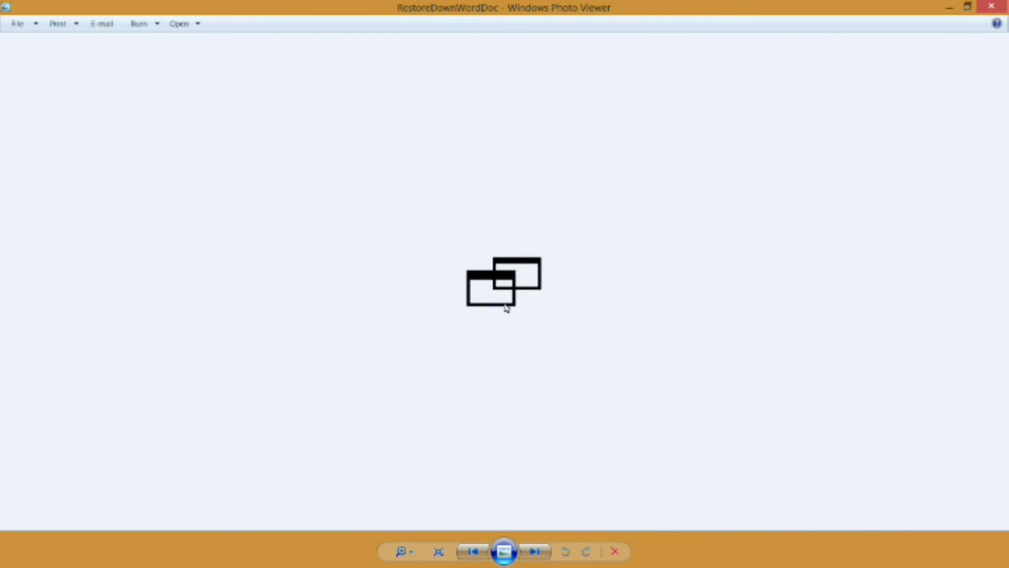
- Close the enlarged icon preview, then minimize the eCabTipsIcons folder window to return to GIMP
scroll(491, 254, "down", 4)
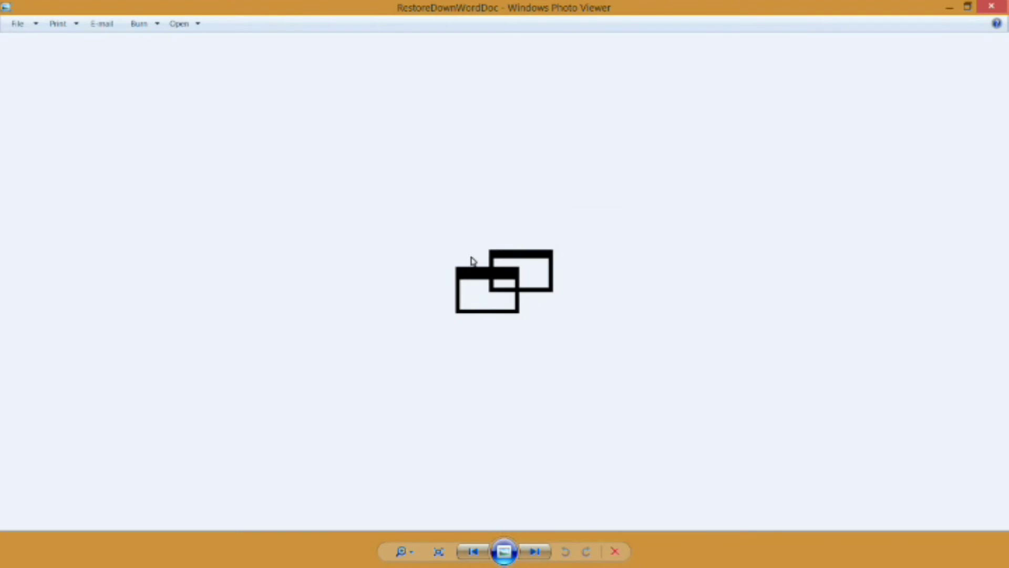
left_click(993, 7)
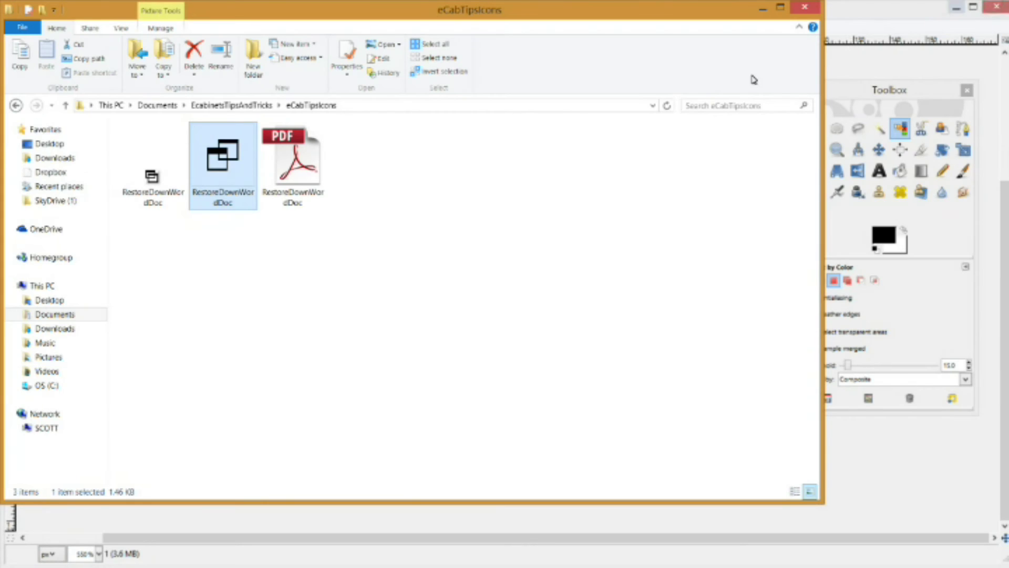
left_click(765, 6)
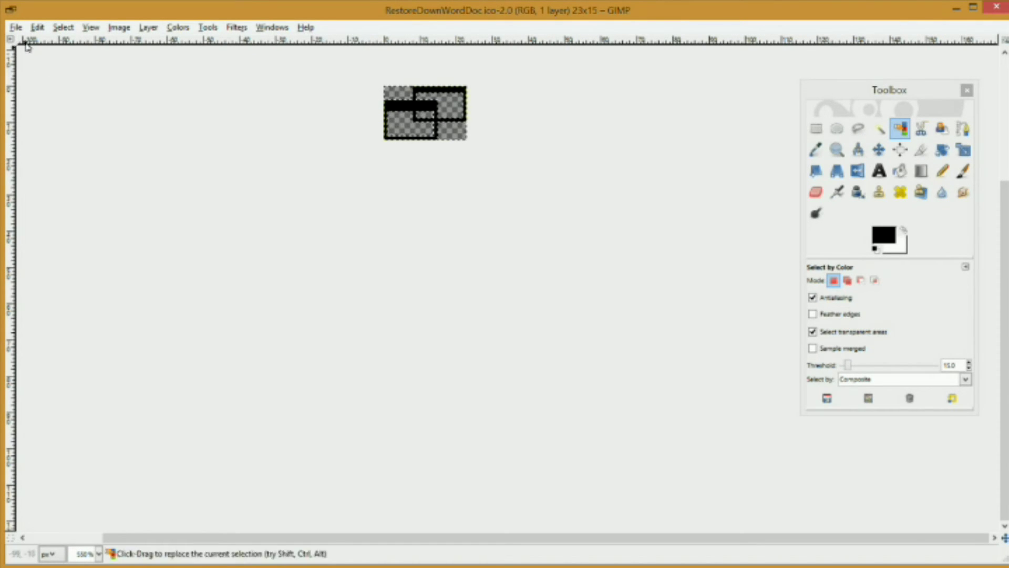
- Save the image under the name RestoreDownWordDoc.gif in eCabTipsIcons, replacing the existing GIF file
left_click(17, 27)
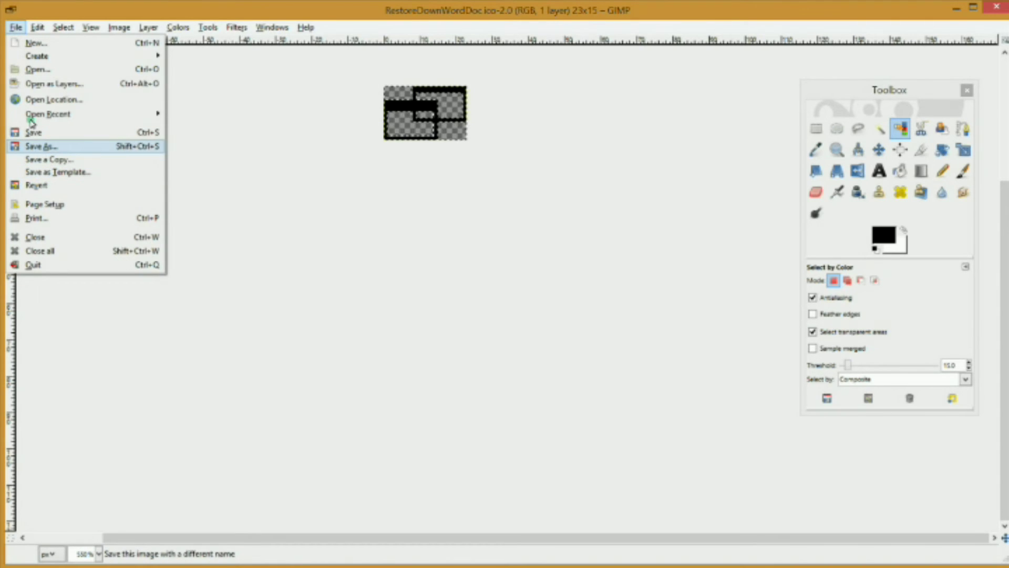
left_click(42, 146)
left_click(397, 64)
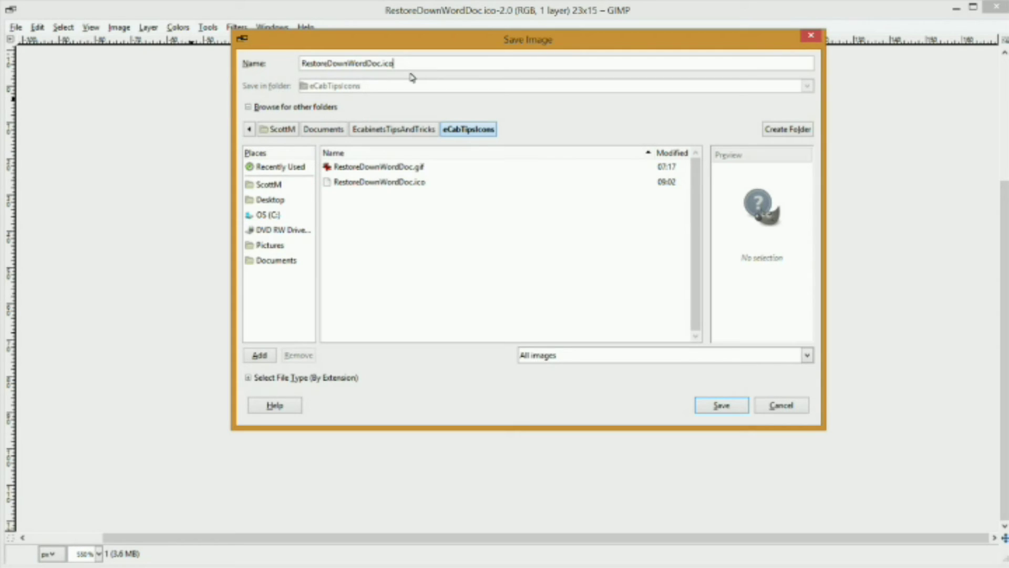
key("BackSpace")
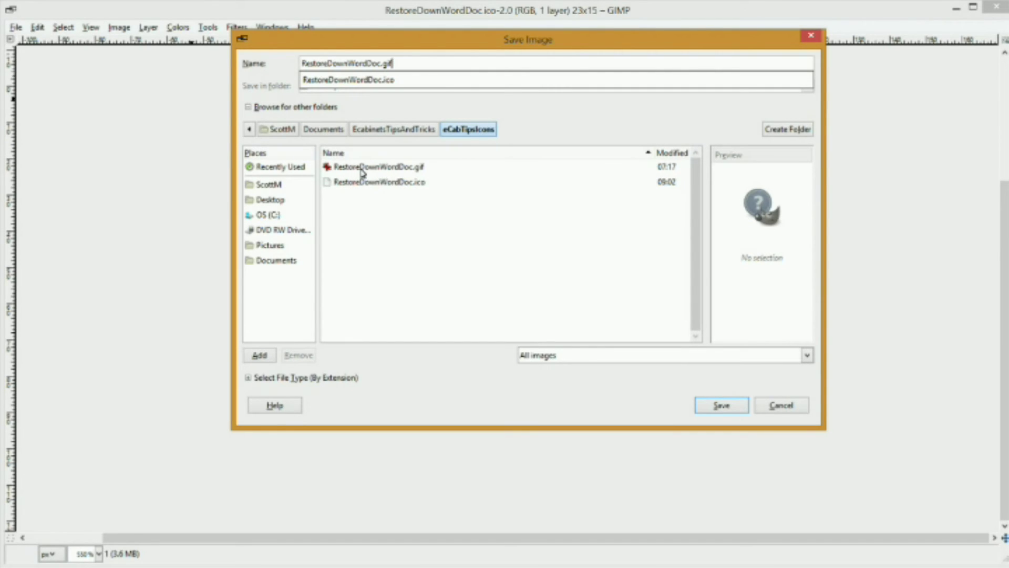
left_click(721, 407)
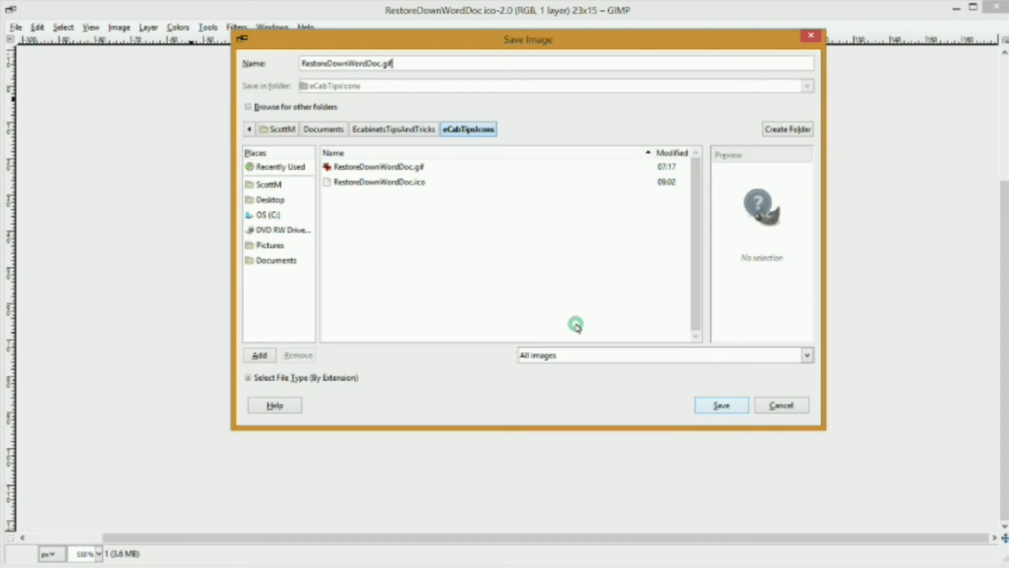
left_click(721, 407)
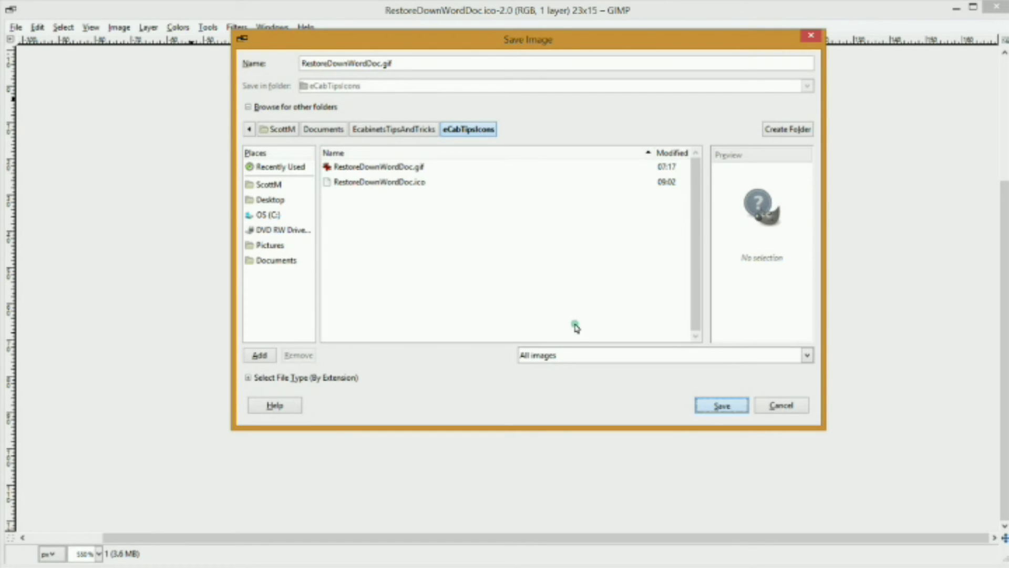
left_click(566, 294)
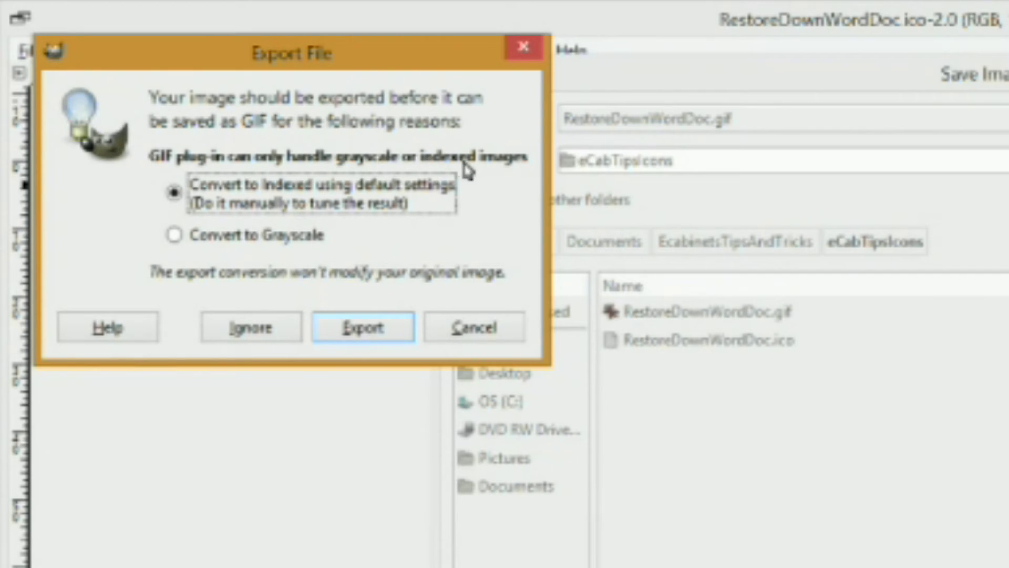
- Export the GIF with conversion to grayscale and save it without interlacing, keeping the GIF comment
left_click(174, 234)
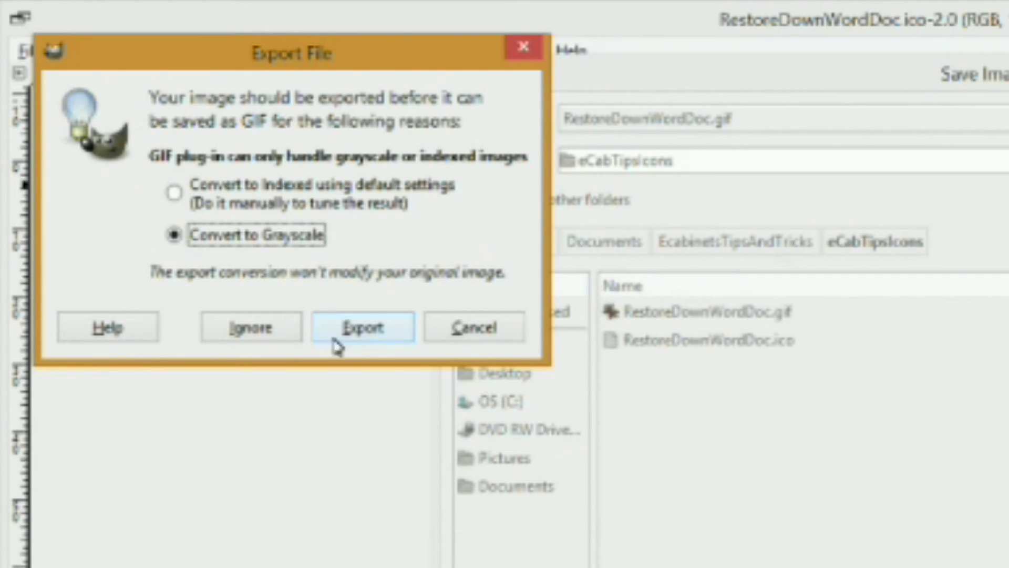
left_click(351, 327)
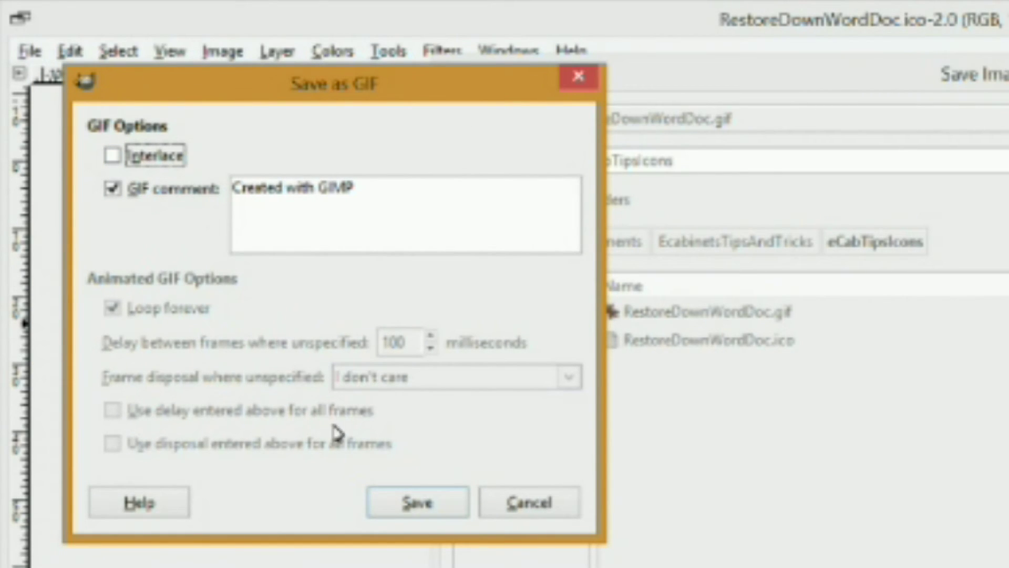
left_click(423, 506)
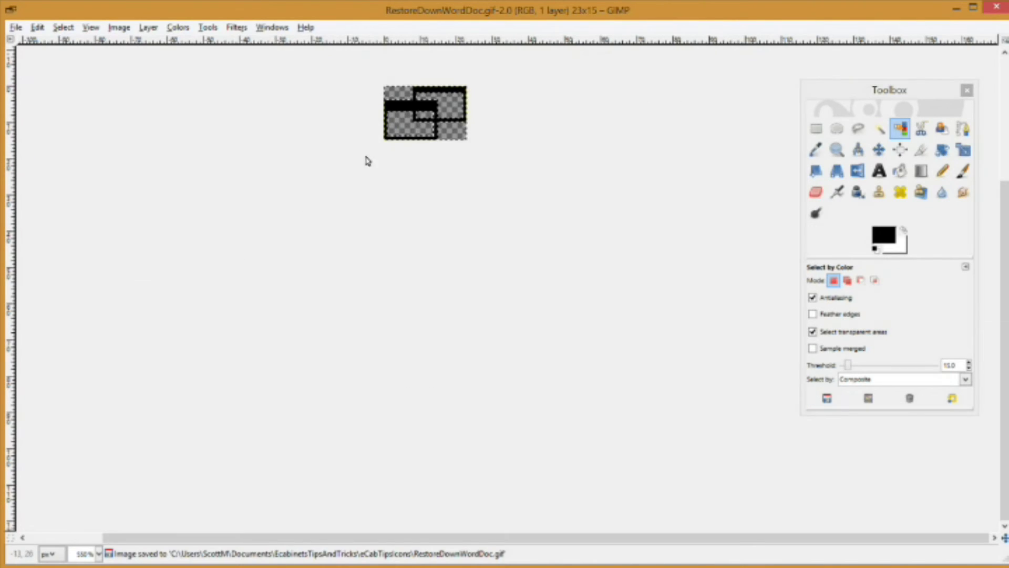
- Switch to the eCabTipsIcons folder in File Explorer and preview the saved RestoreDownWordDoc GIF in Windows Photo Viewer
mouse_move(21, 561)
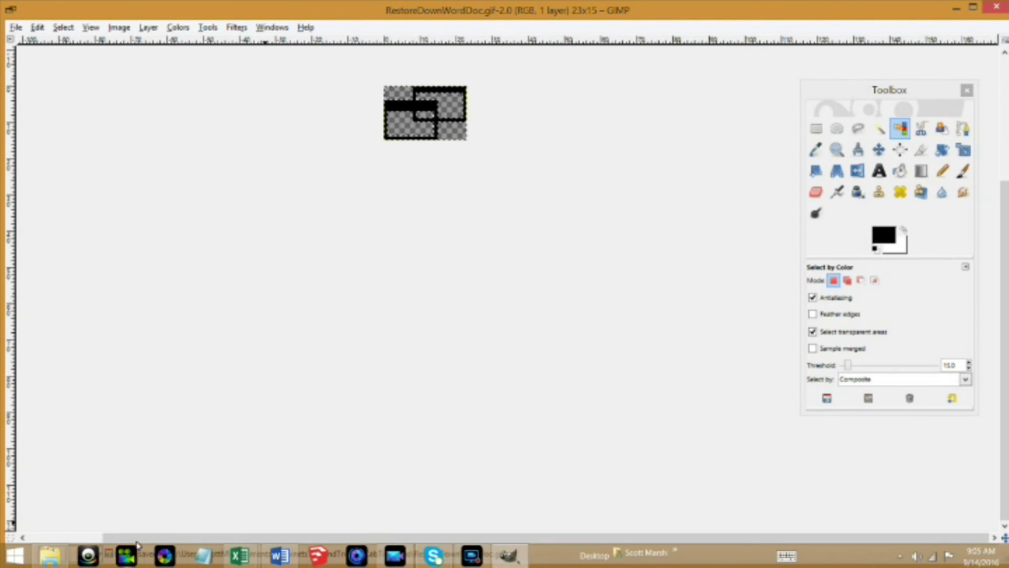
left_click(49, 556)
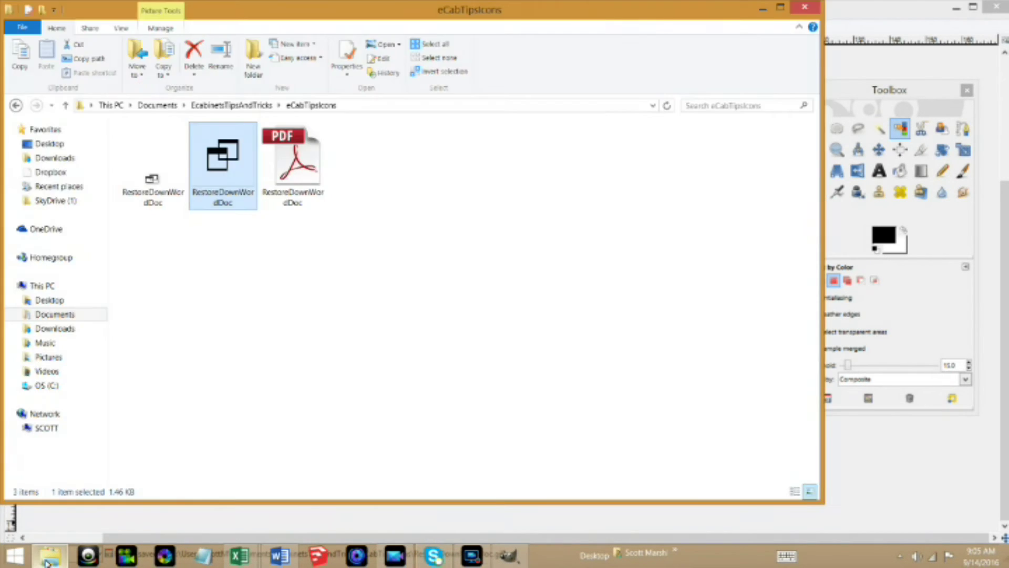
key("Return")
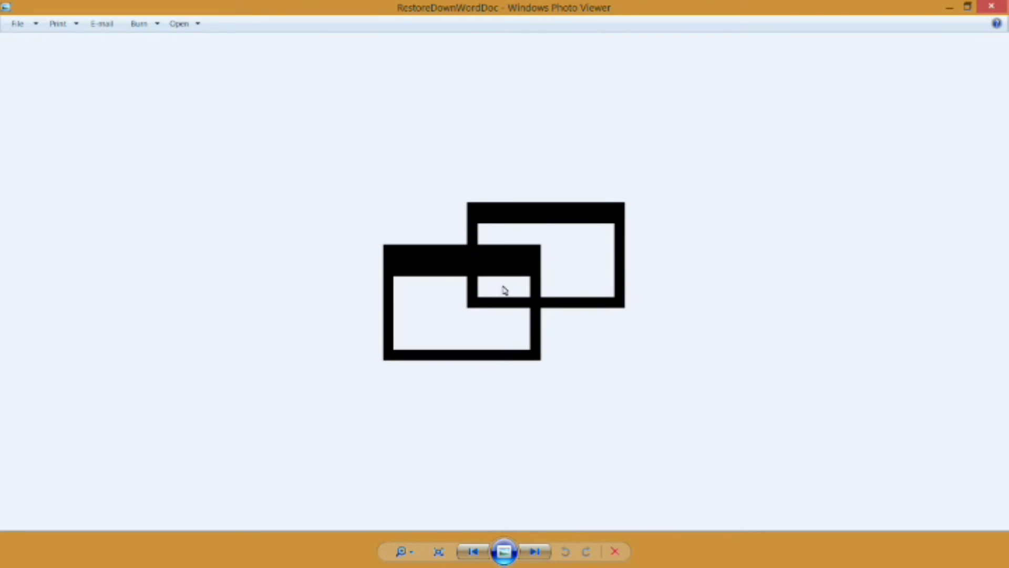
left_click(995, 6)
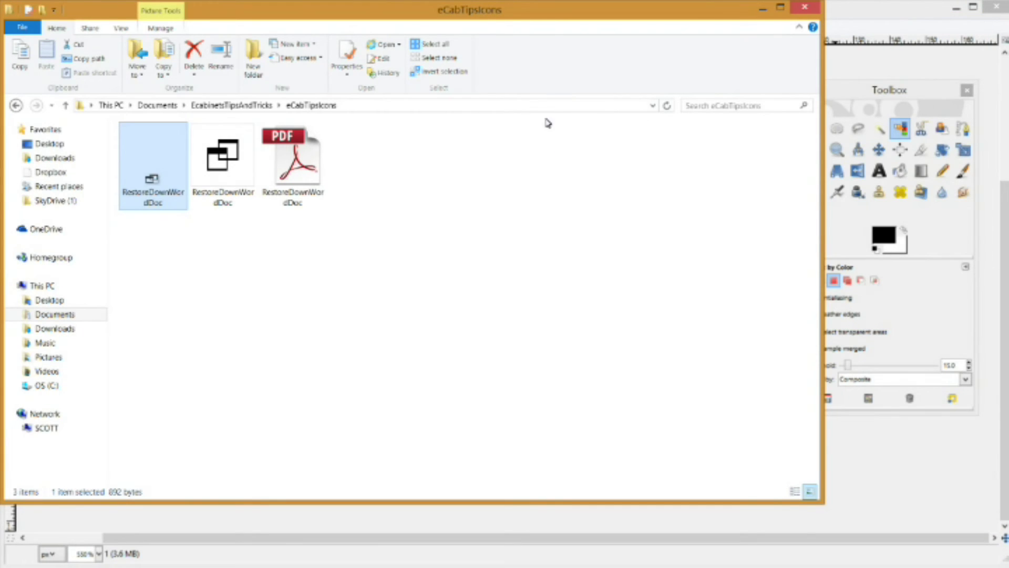
- Close the eCabTipsIcons folder window and exit GIMP to get back to the desktop
left_click(804, 7)
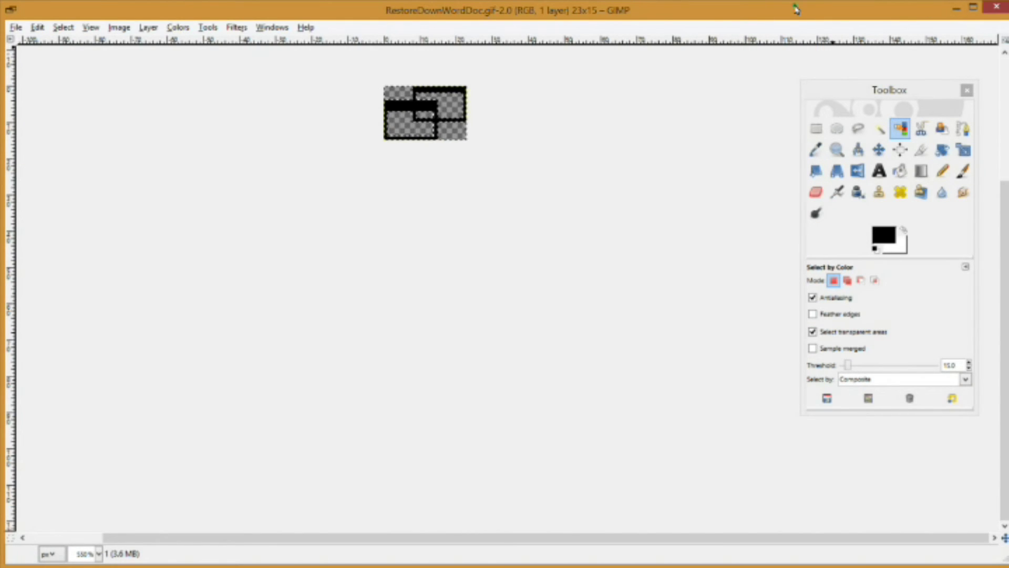
left_click(997, 7)
left_click(997, 7)
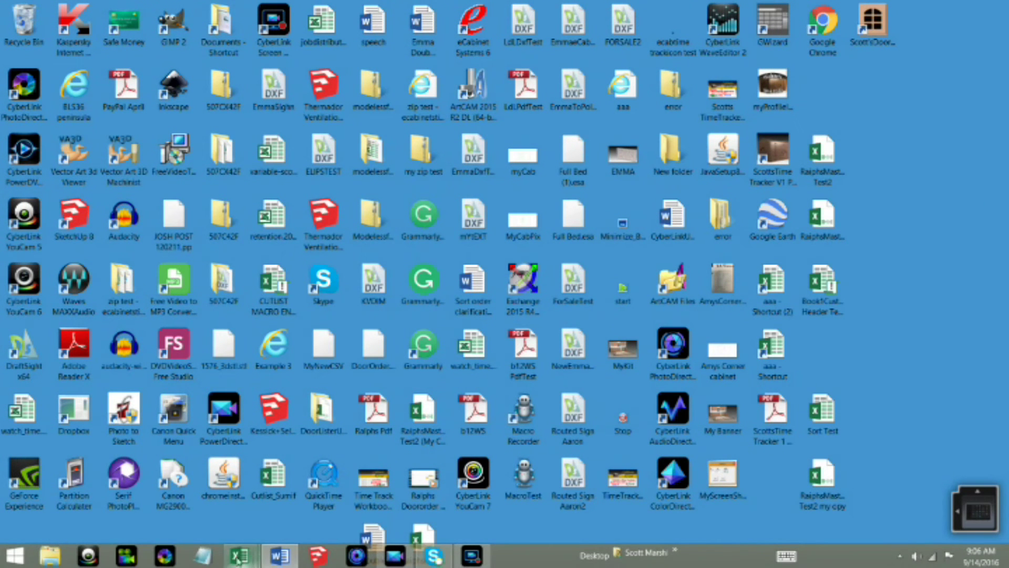
- Switch to the Excel VBA editor and open the FrmTimeTrack userform of the ScottsTime Tracker 1 Part3_1.xlsb project
mouse_move(238, 560)
left_click(239, 476)
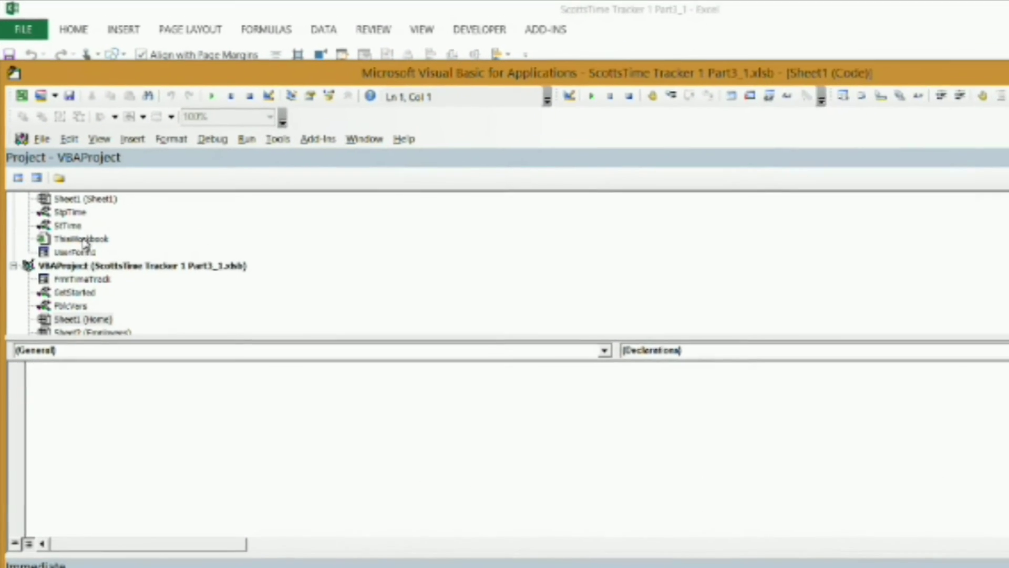
left_click(87, 280)
scroll(84, 287, "down", 1)
left_click(76, 284)
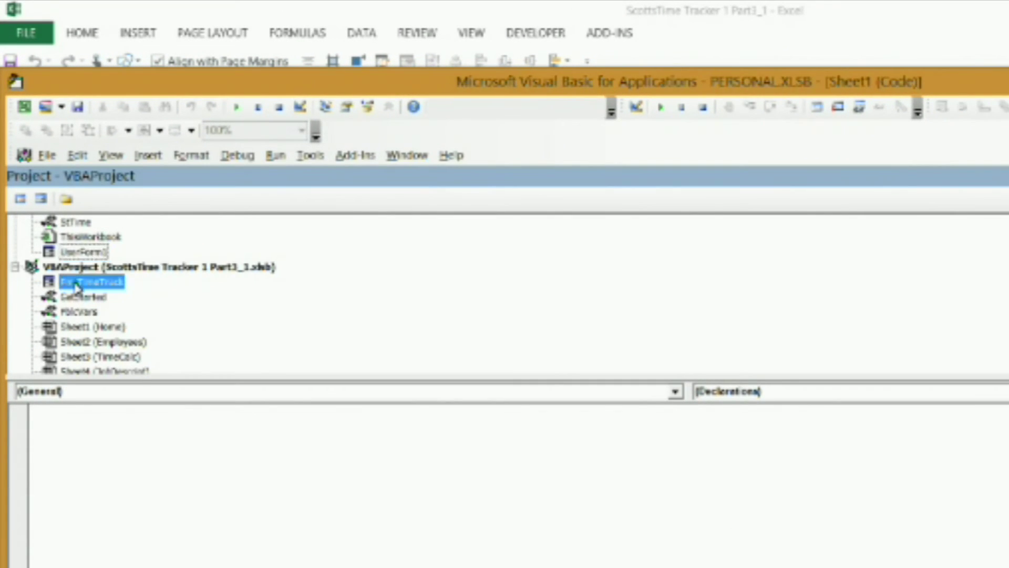
double_click(76, 284)
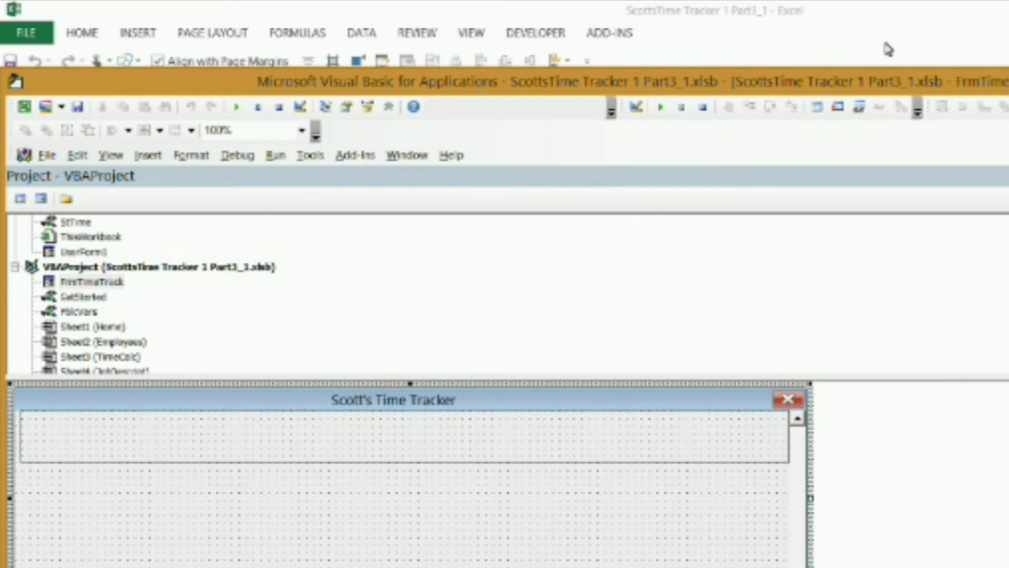
- Draw an Image control about 30 wide and 24 high near the right end of the userform's upper frame
left_click(390, 108)
left_click_drag(160, 283, 403, 306)
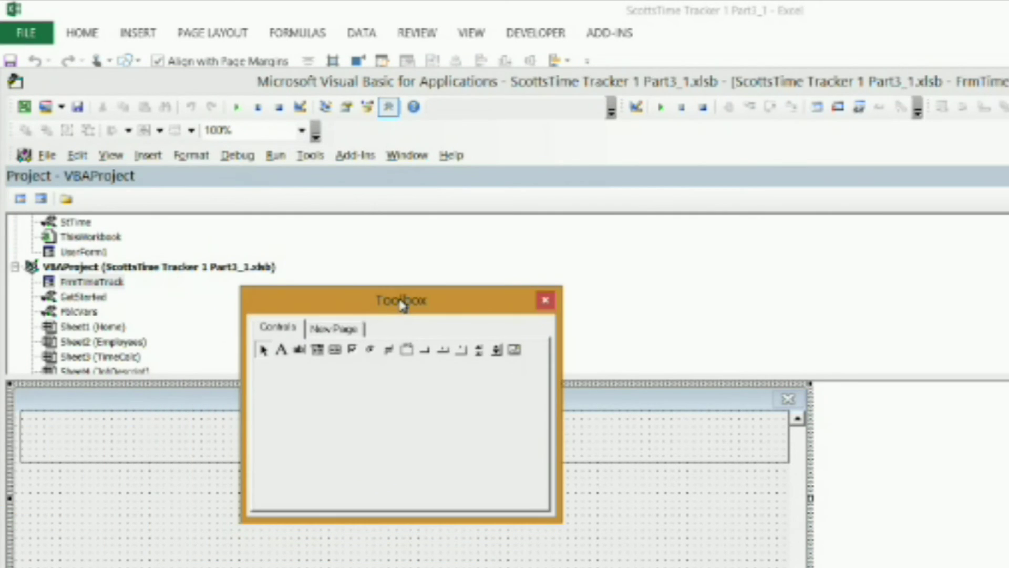
left_click(516, 352)
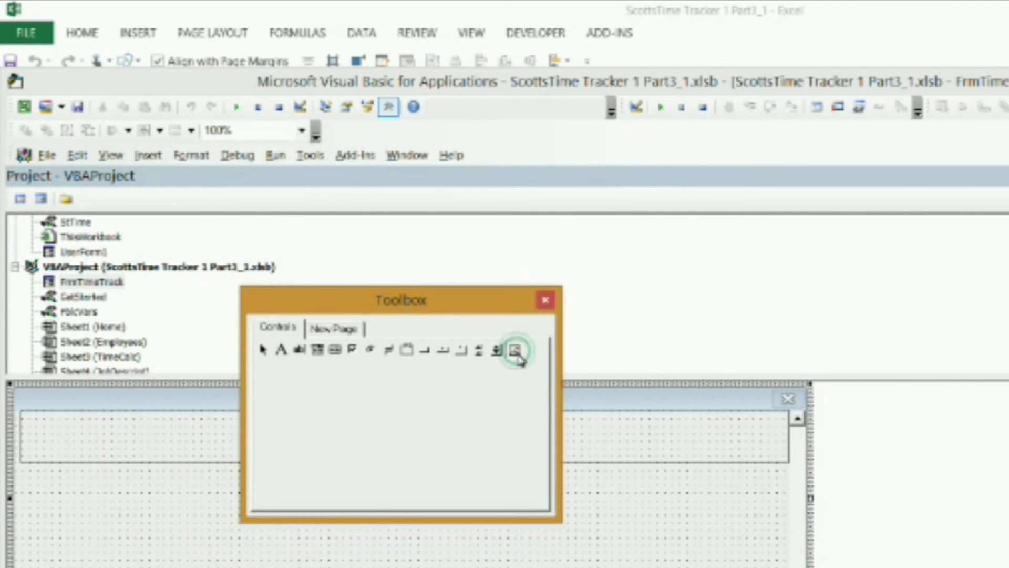
left_click(707, 424)
left_click_drag(708, 420, 739, 451)
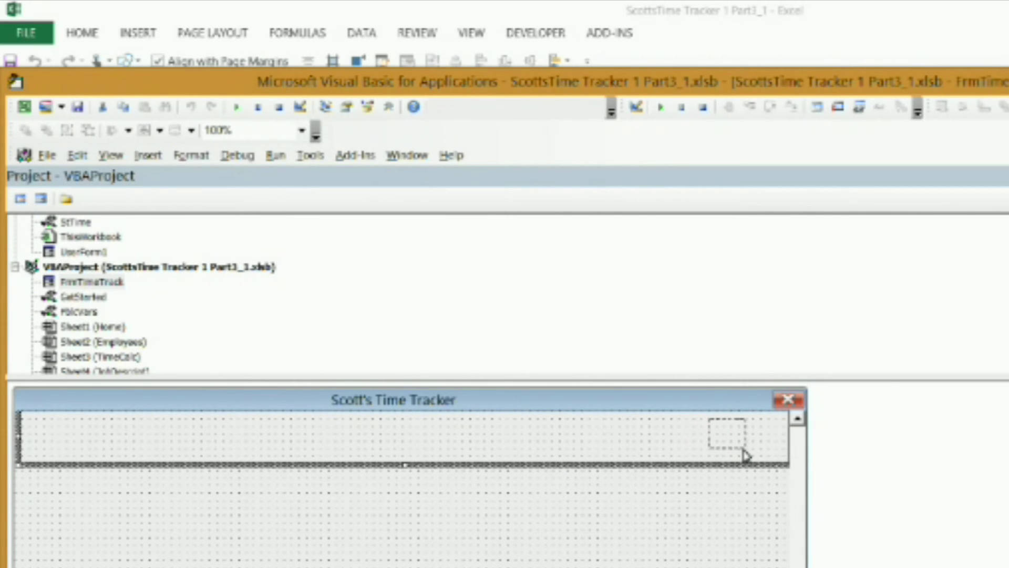
left_click_drag(745, 456, 743, 452)
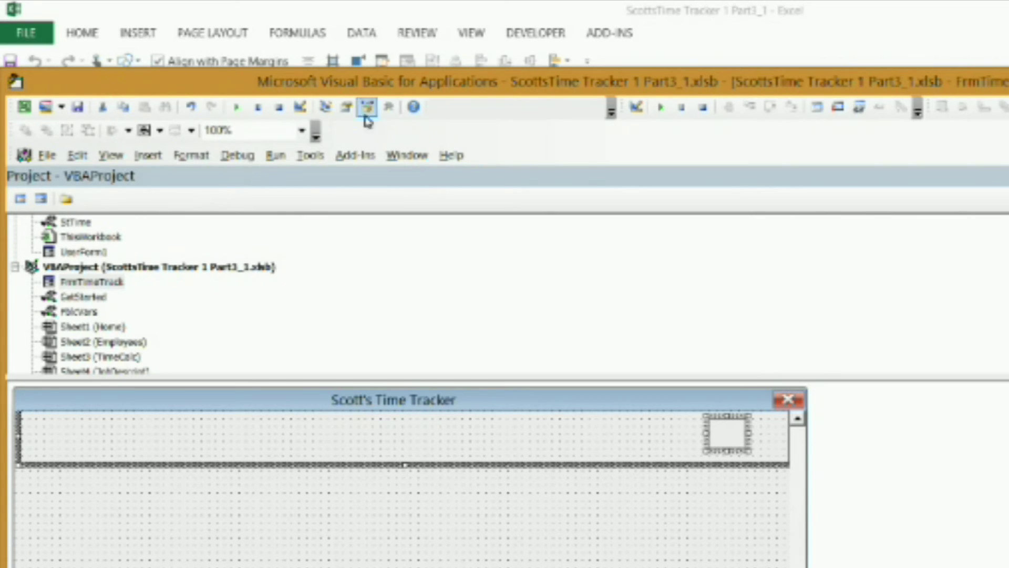
- Open the properties of the new image control in the upper frame and name it RestoreDown
left_click(388, 107)
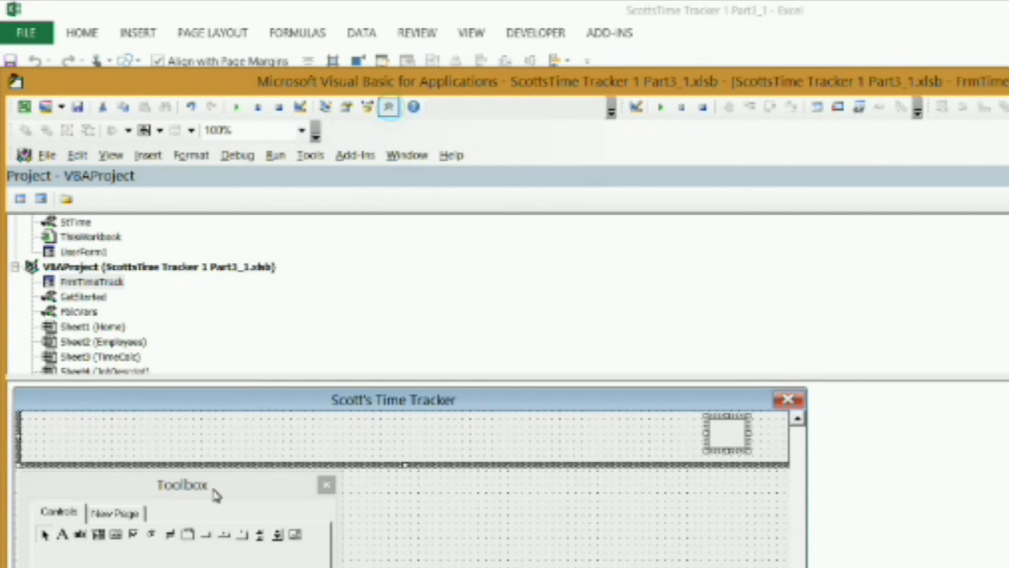
left_click(44, 535)
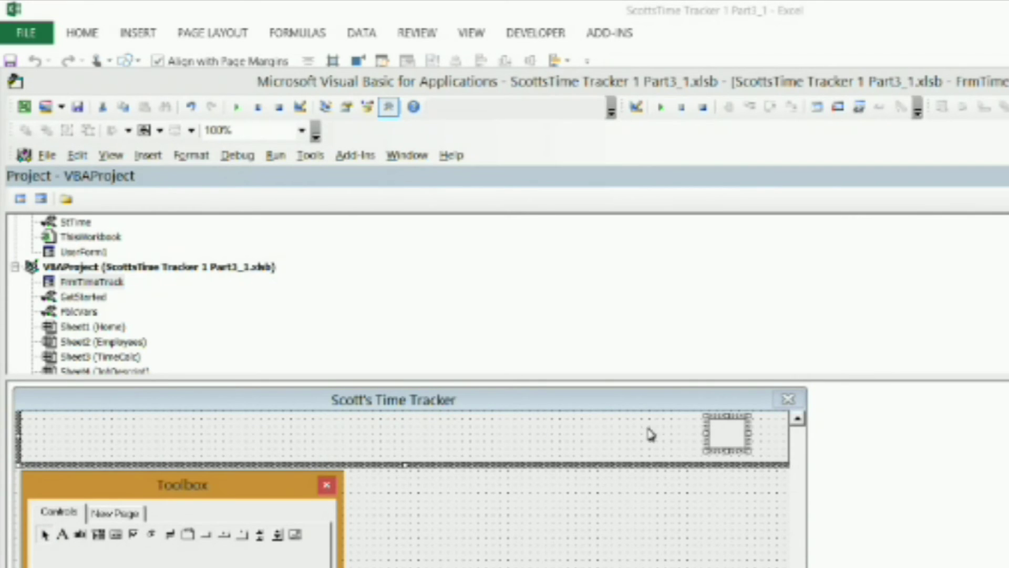
left_click(725, 436)
right_click(726, 436)
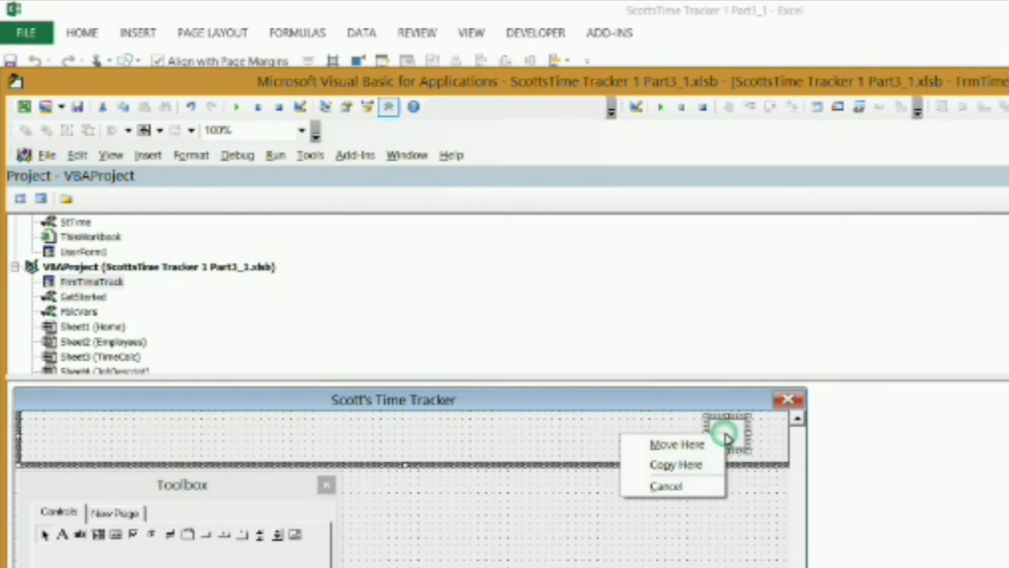
right_click(727, 437)
left_click(651, 521)
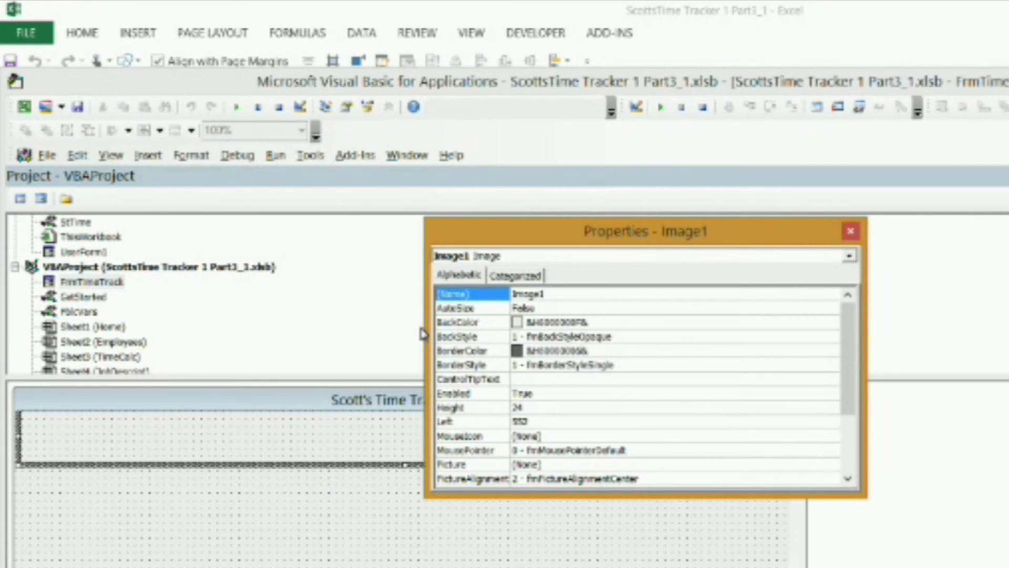
left_click(454, 294)
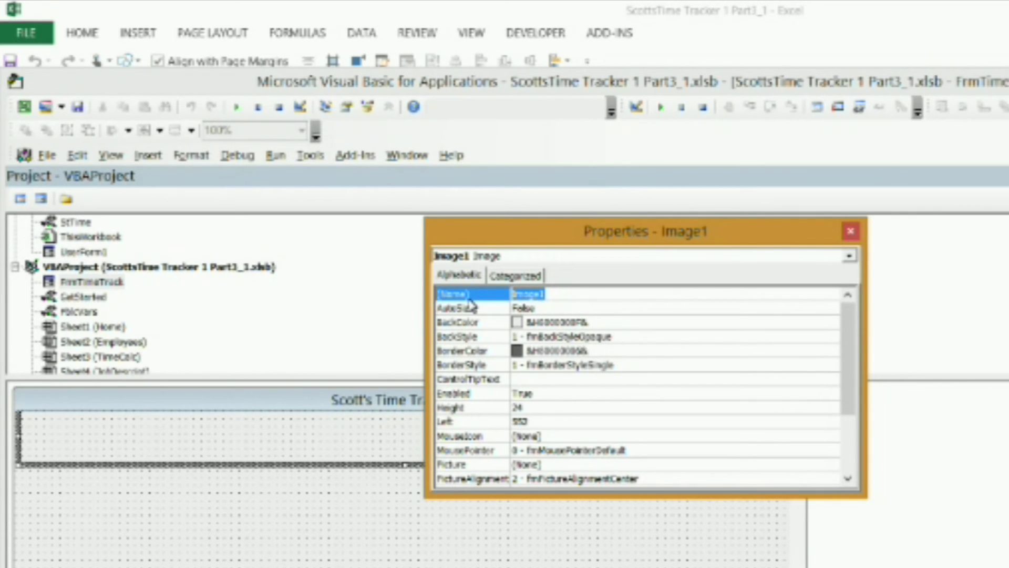
type("RestoreDown")
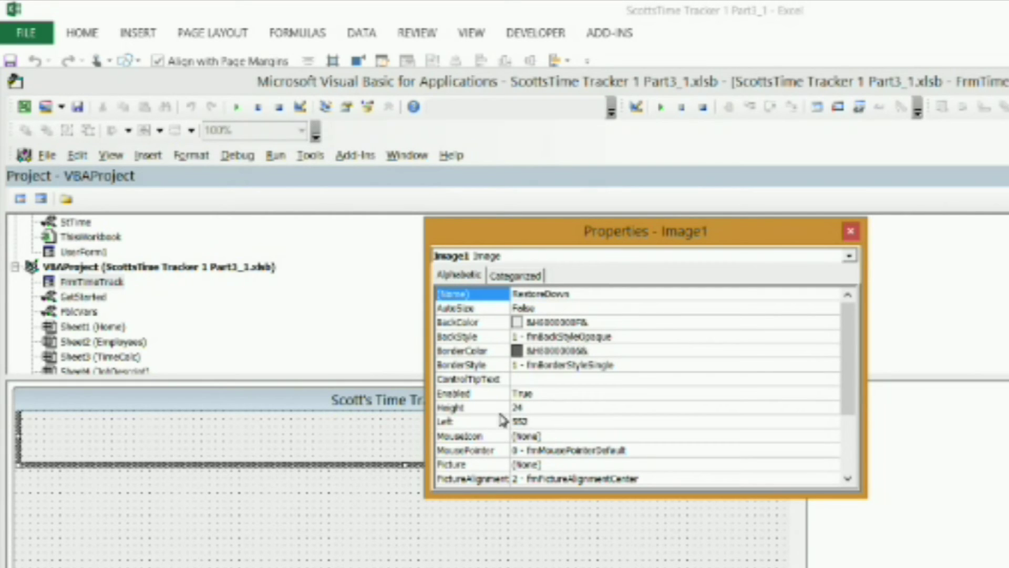
- Set the RestoreDown image control's height to 18 and its width to 18
left_click(518, 407)
double_click(517, 408)
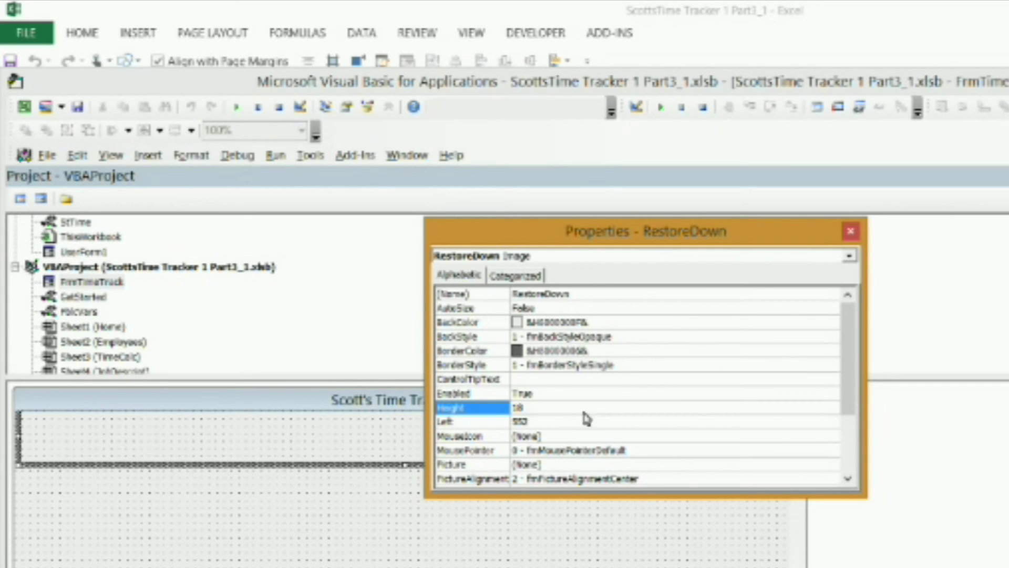
left_click_drag(852, 362, 852, 389)
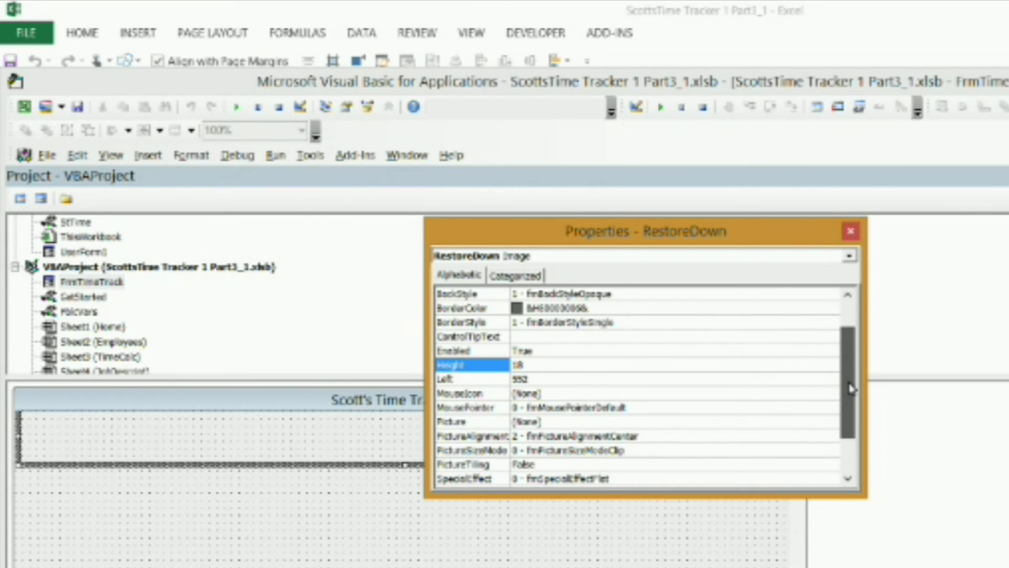
left_click_drag(851, 389, 853, 424)
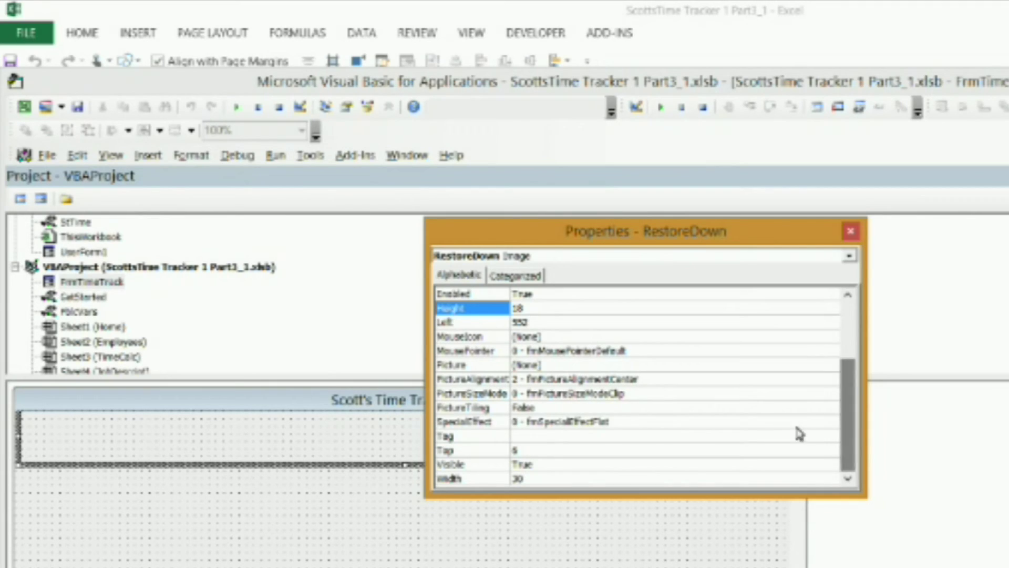
left_click(528, 480)
double_click(527, 480)
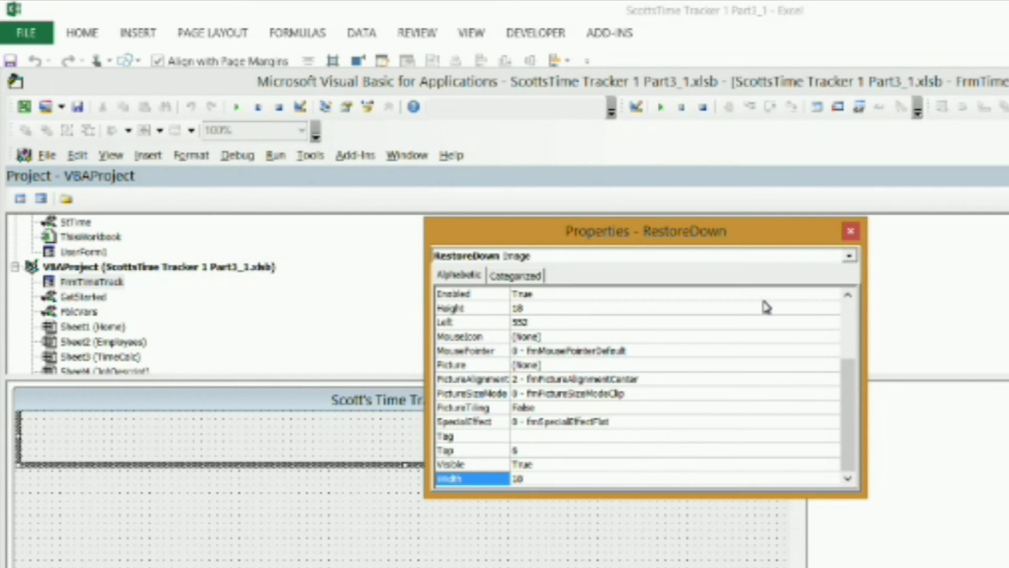
- Load the larger RestoreDownWordDoc icon file from the eCabTipsIcons folder as the RestoreDown image control's picture
left_click_drag(852, 408, 854, 352)
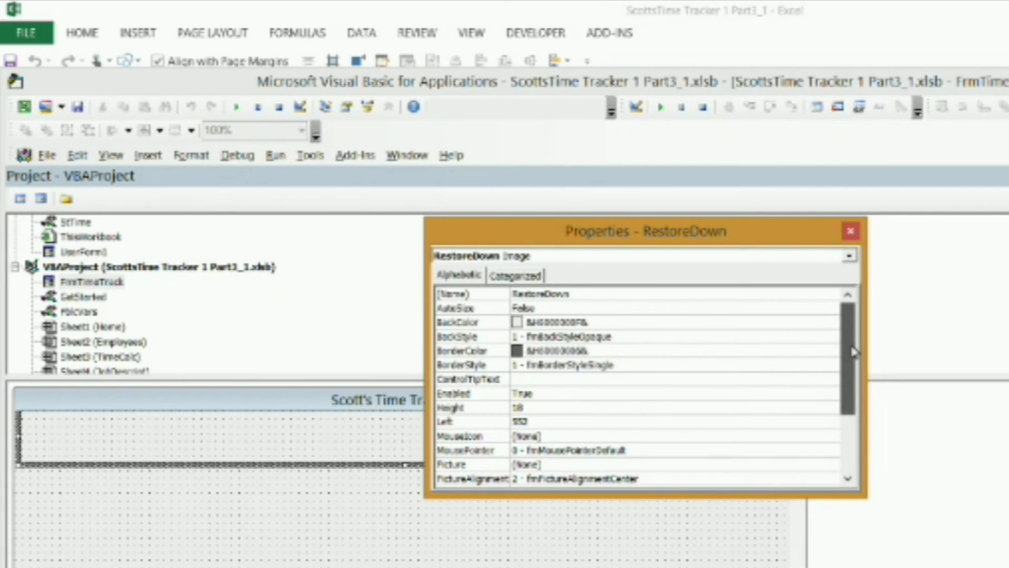
left_click_drag(854, 352, 854, 367)
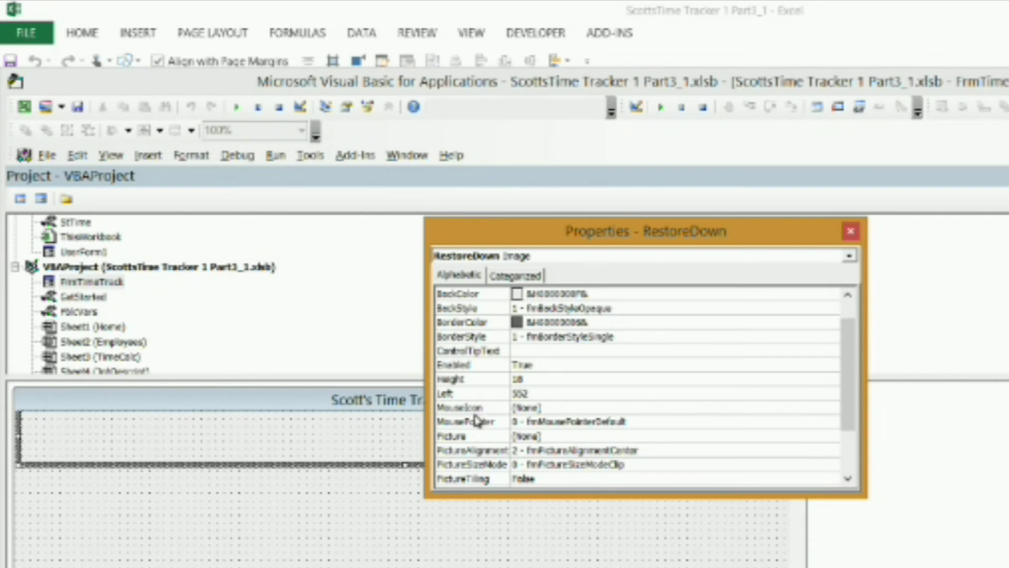
left_click(527, 436)
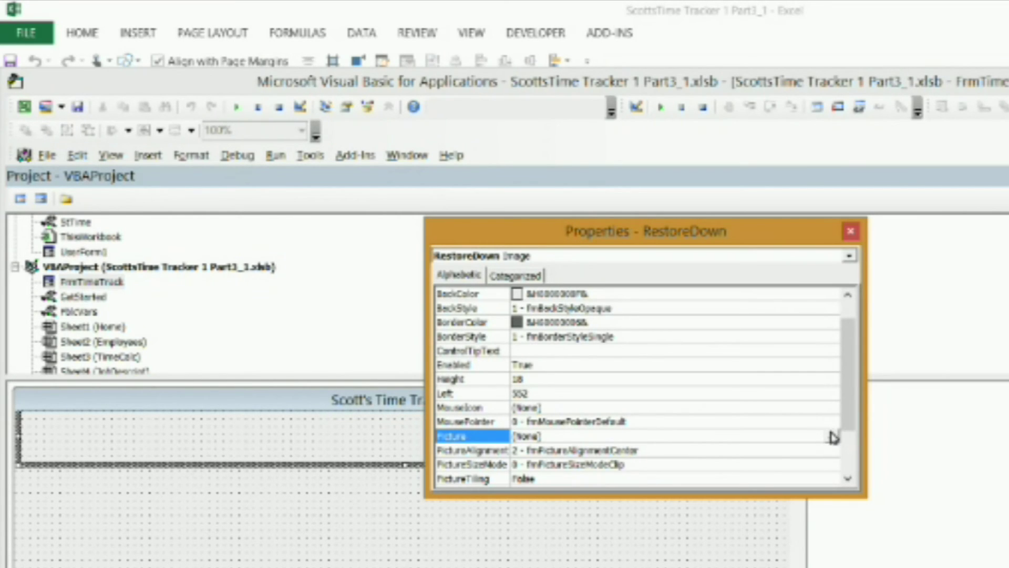
left_click(832, 436)
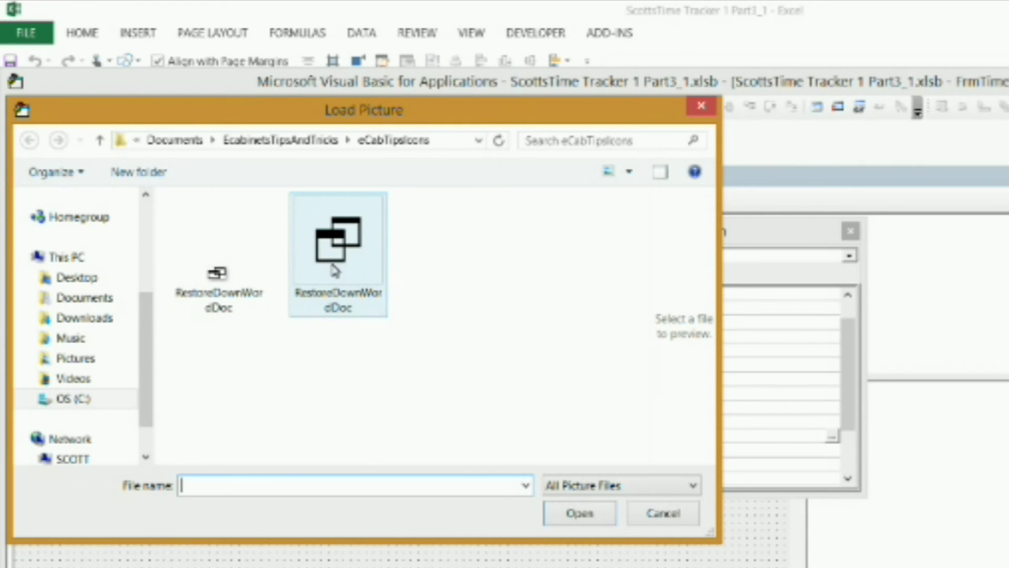
left_click(327, 226)
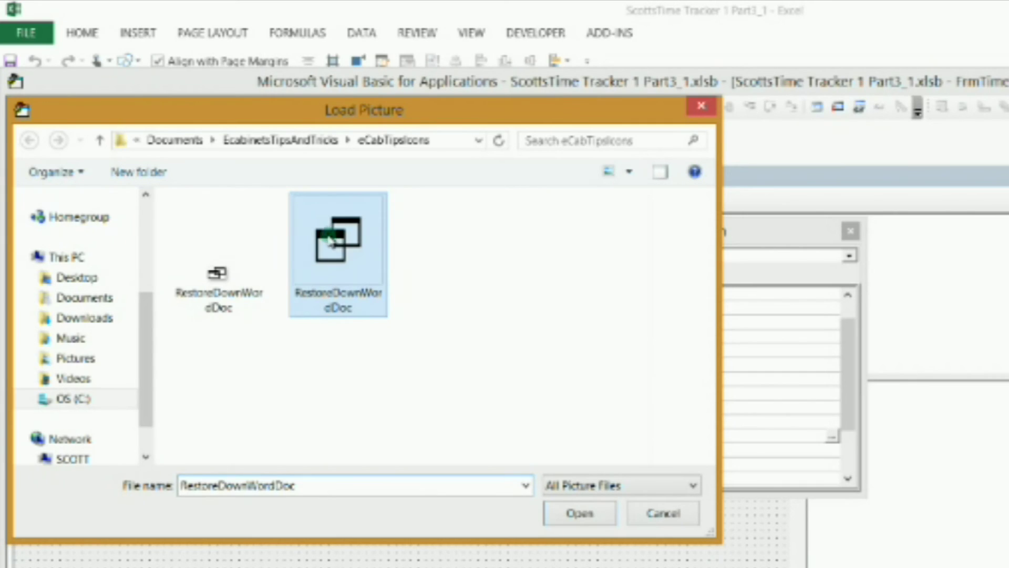
left_click(581, 514)
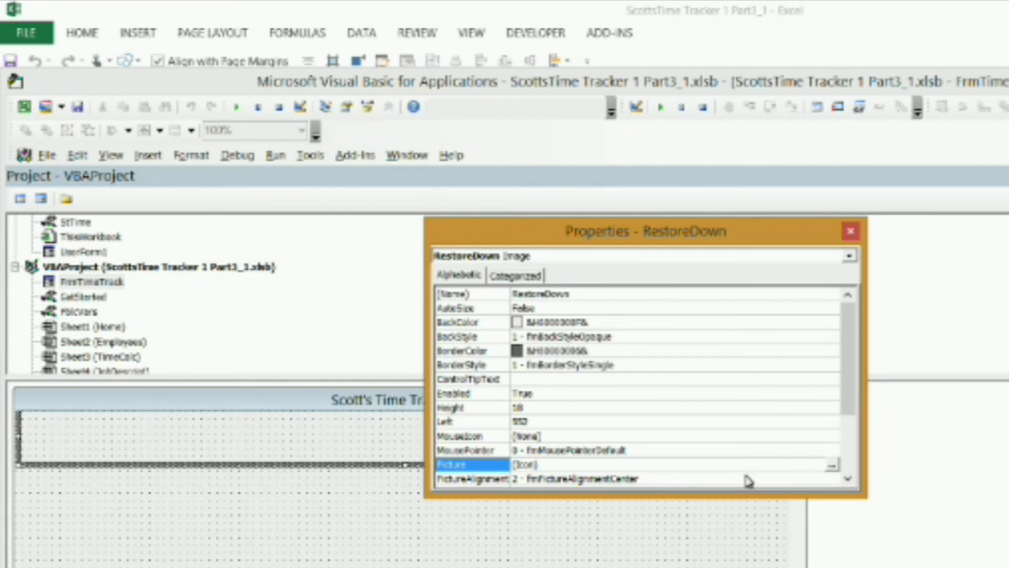
left_click(850, 232)
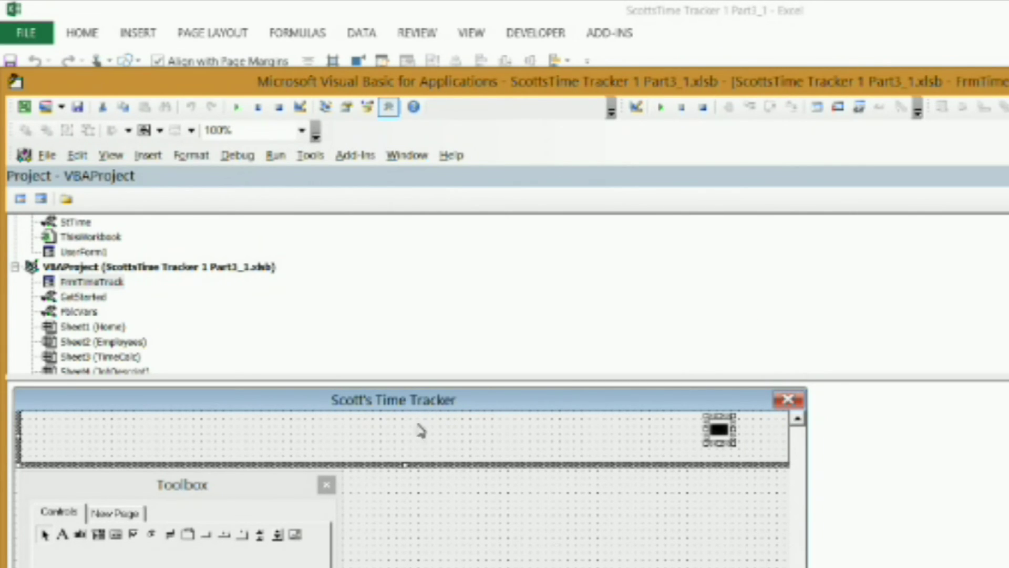
- Run the time tracker userform to check how the RestoreDown picture displays, and close it without saving the workbook
left_click(514, 533)
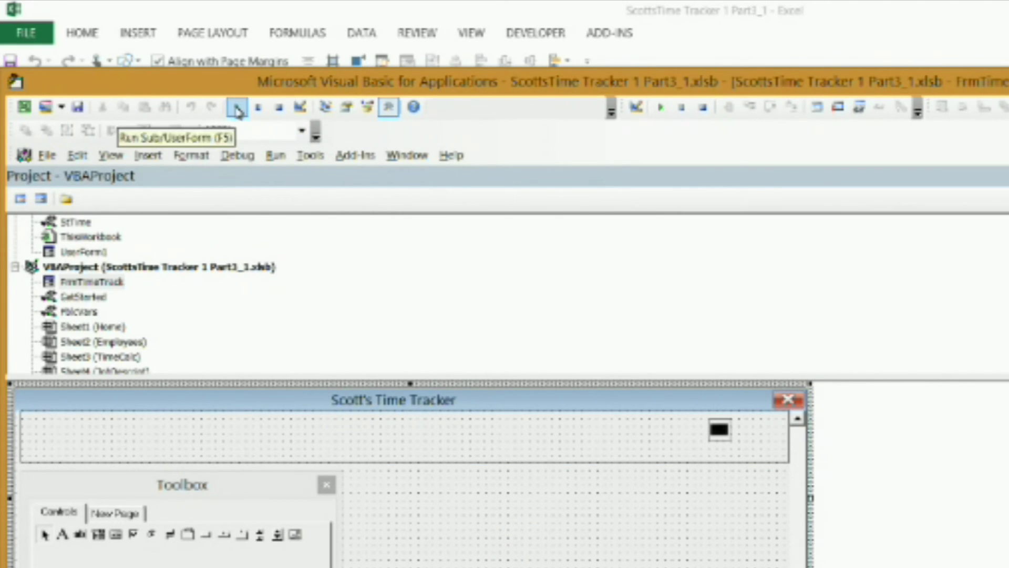
left_click(279, 108)
left_click(417, 504)
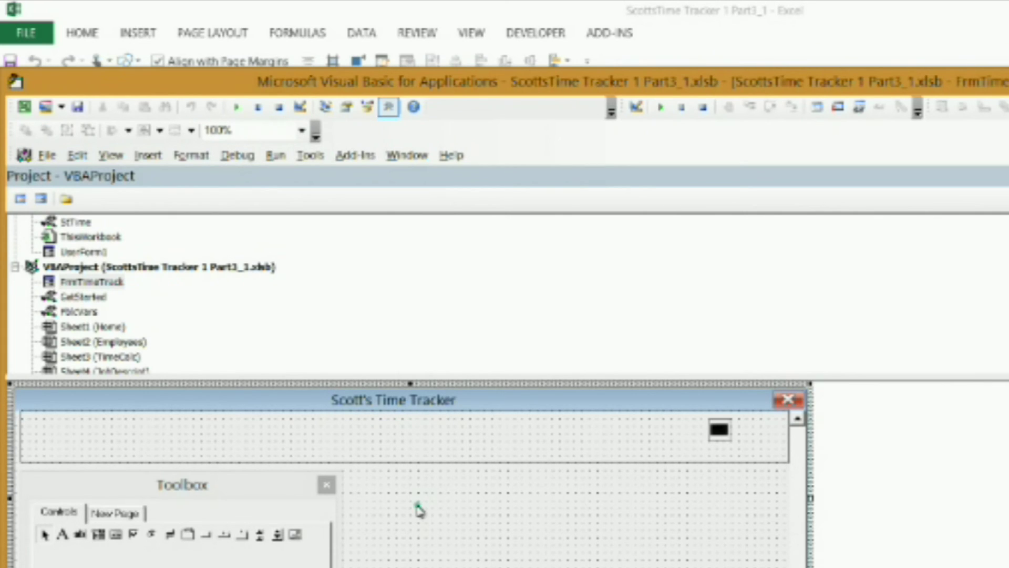
left_click(236, 107)
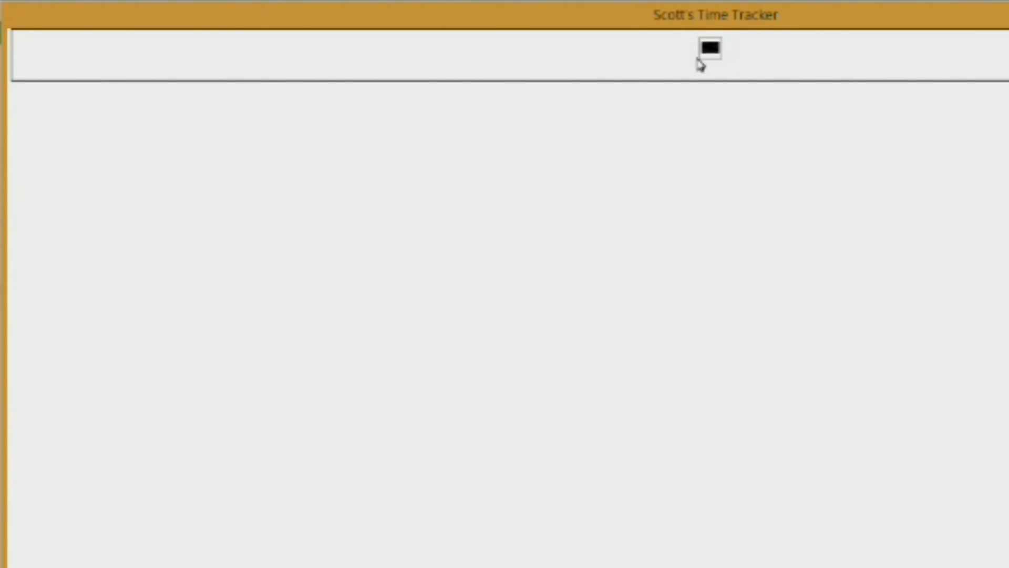
left_click(992, 8)
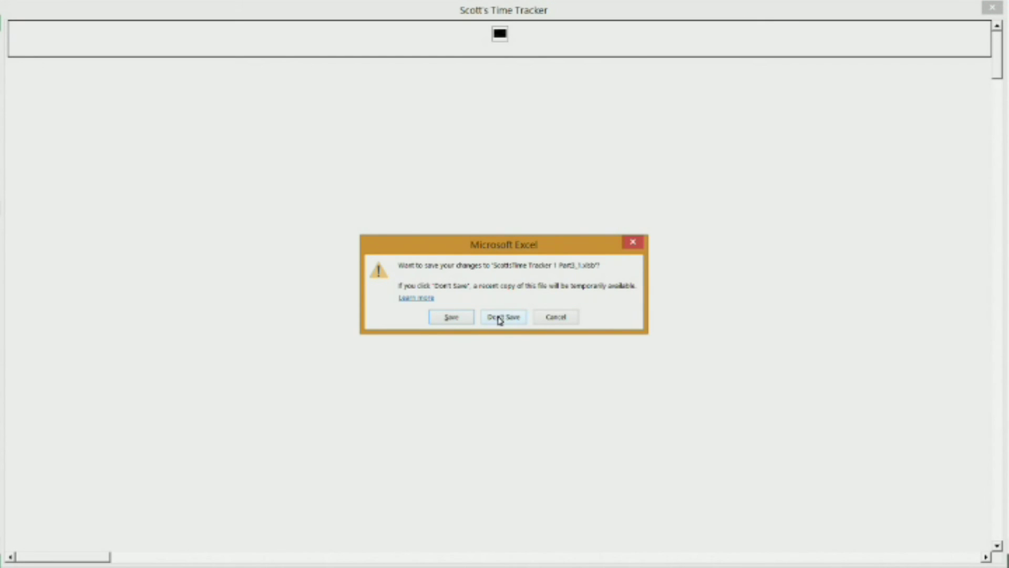
left_click(566, 315)
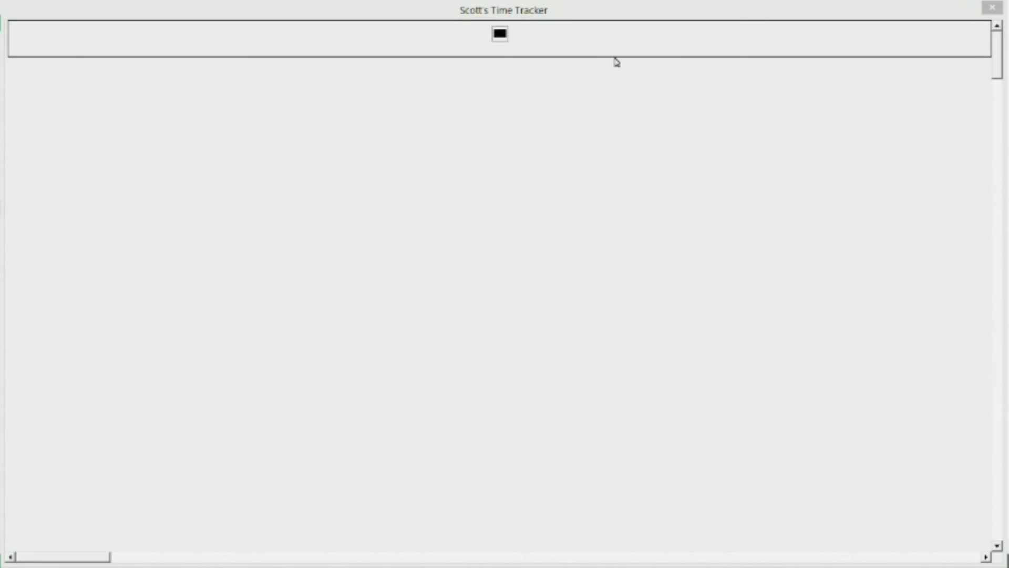
left_click(992, 7)
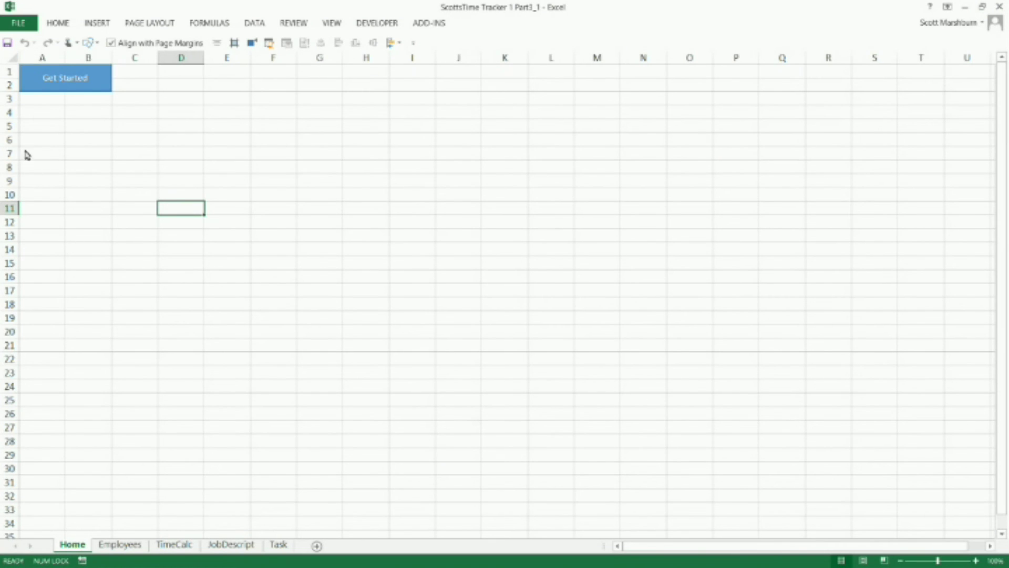
- Return to the VBA editor and reopen the FrmTimeTrack userform of the ScottsTime Tracker 1 Part3_1.xlsb project
left_click(380, 27)
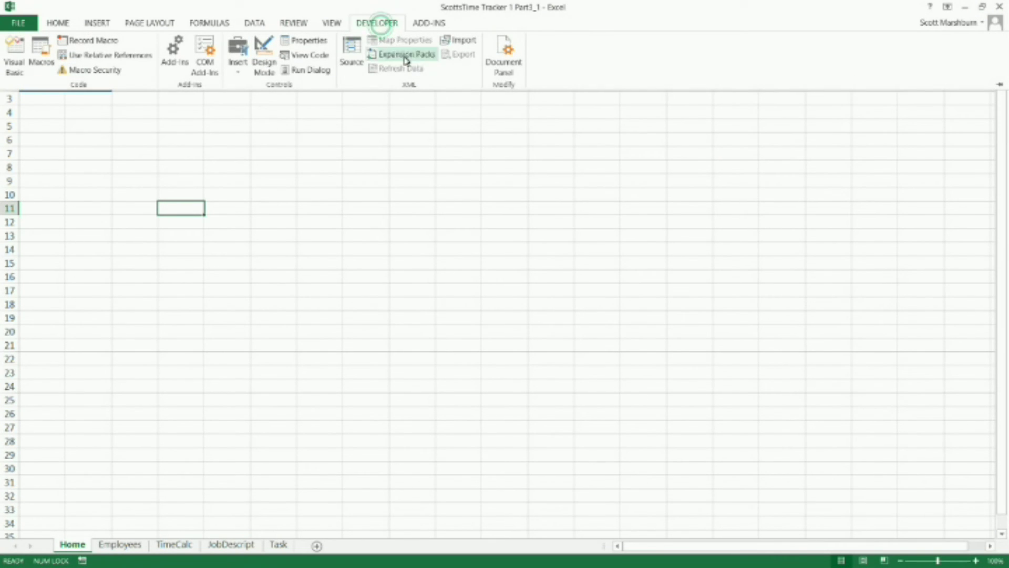
left_click(304, 55)
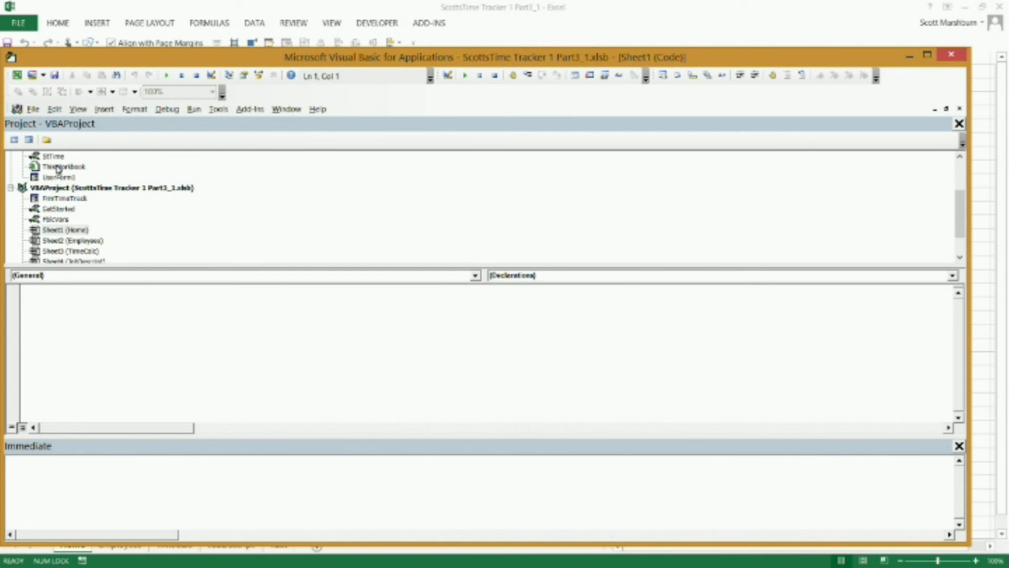
left_click(63, 198)
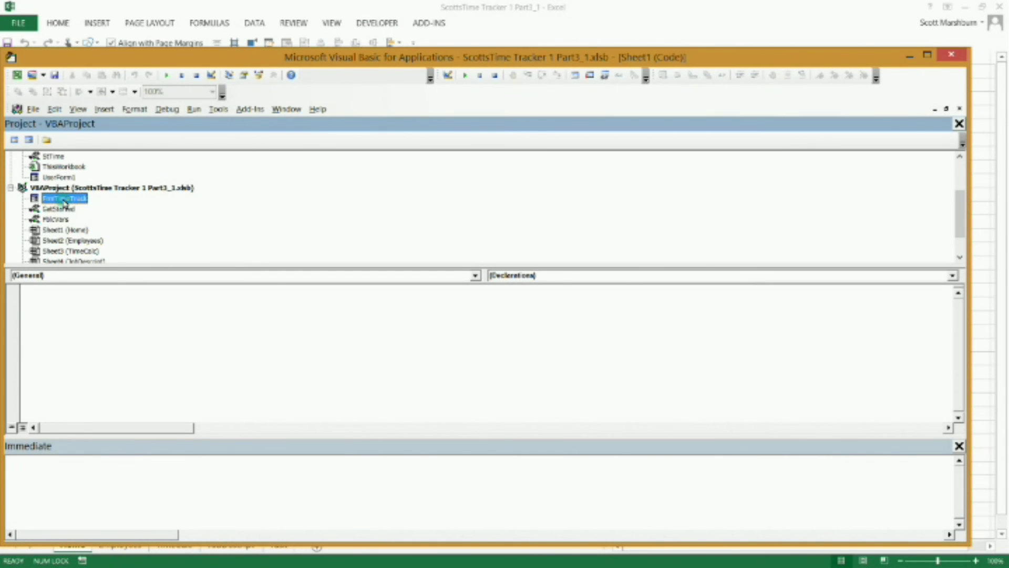
double_click(64, 198)
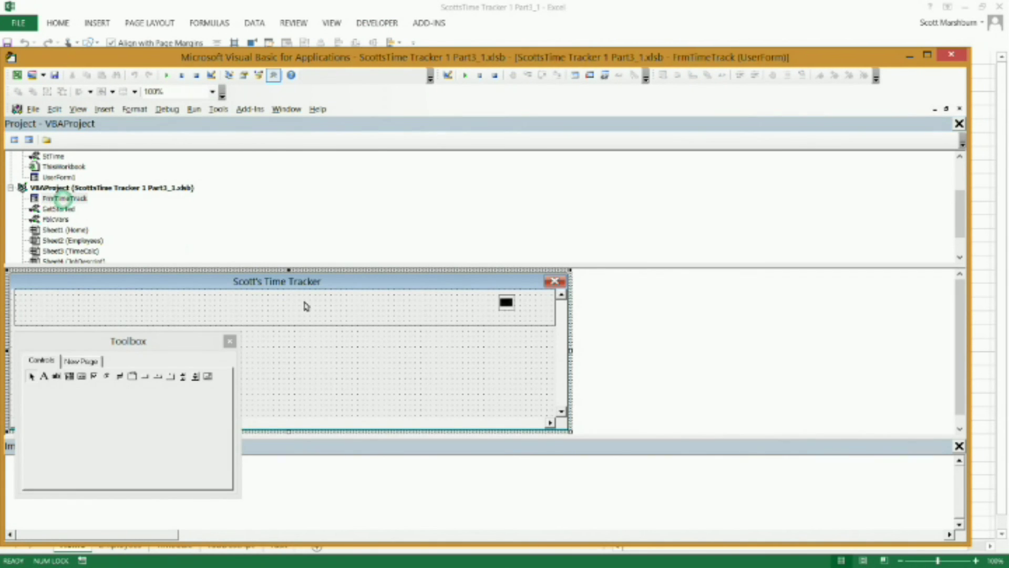
- Replace the RestoreDown image control's picture with the smaller RestoreDownWordDoc file from the eCabTipsIcons folder
right_click(509, 303)
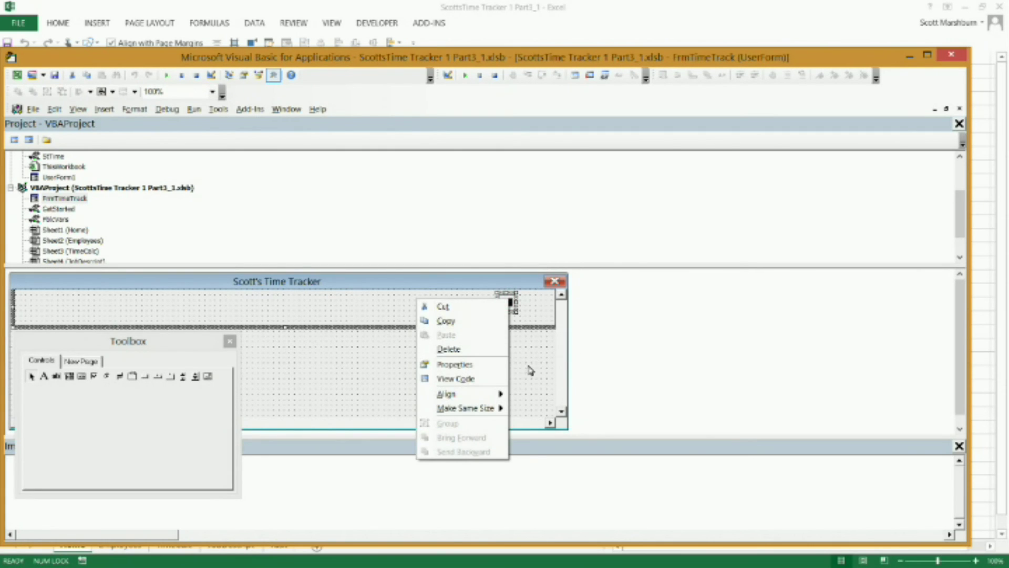
left_click(455, 365)
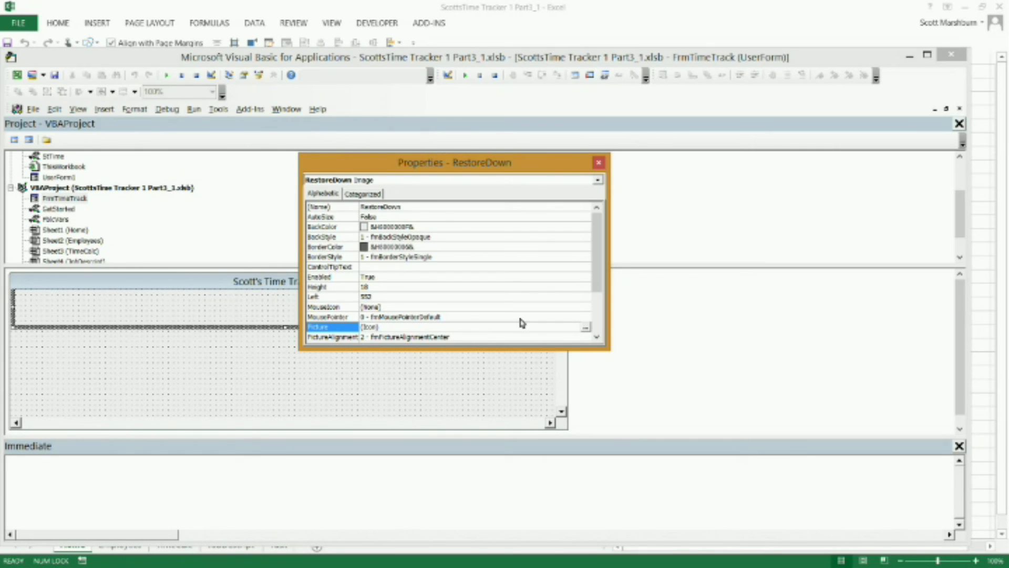
left_click(586, 328)
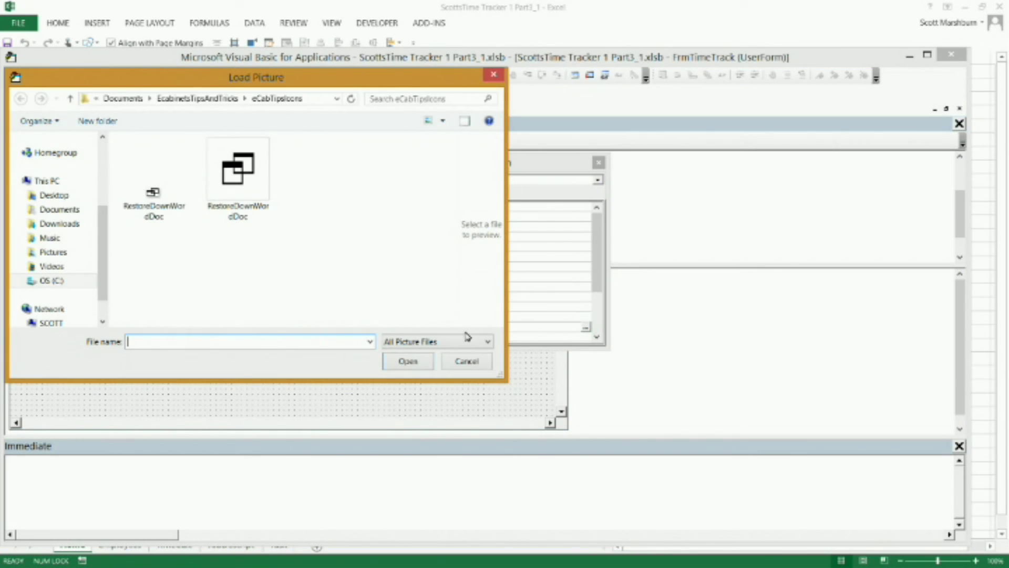
left_click(153, 208)
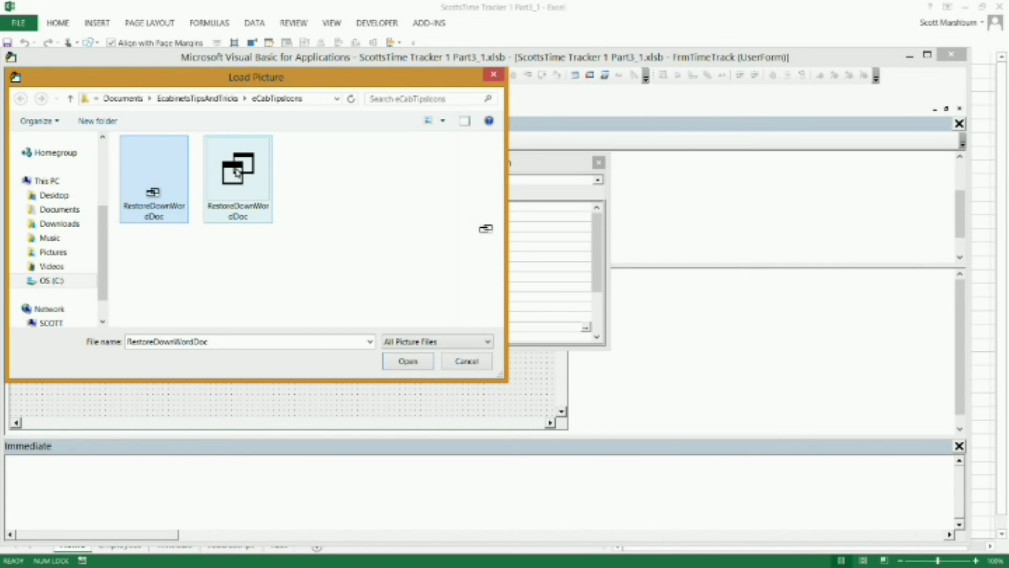
left_click(405, 362)
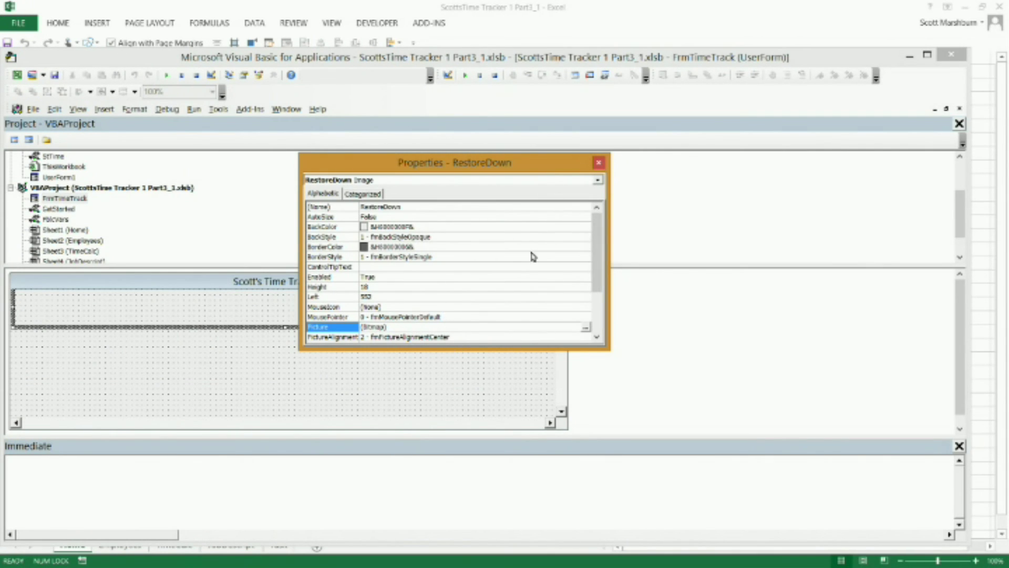
left_click(598, 164)
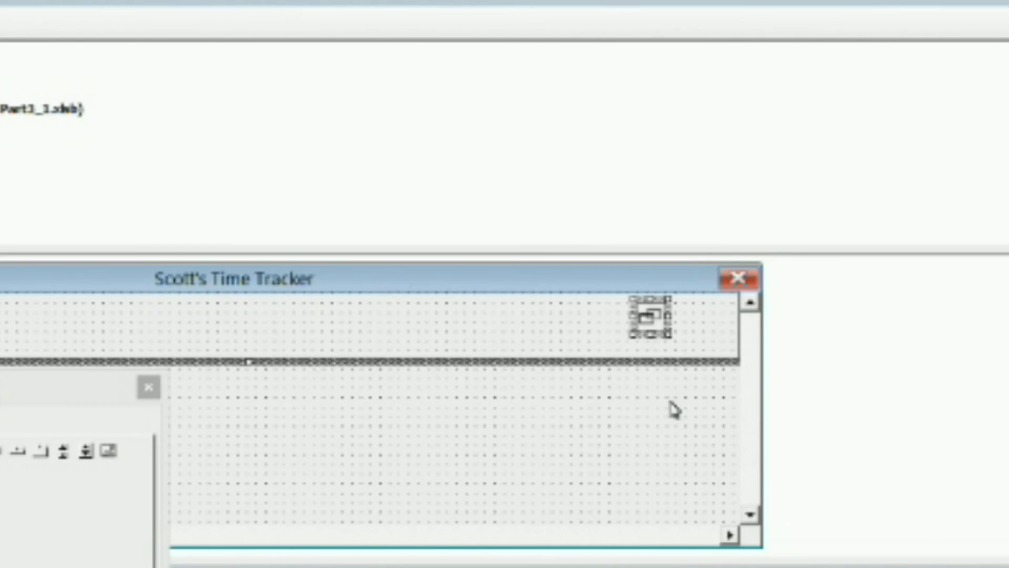
- Run the userform to check the replaced RestoreDown picture, and close the running form
left_click(517, 367)
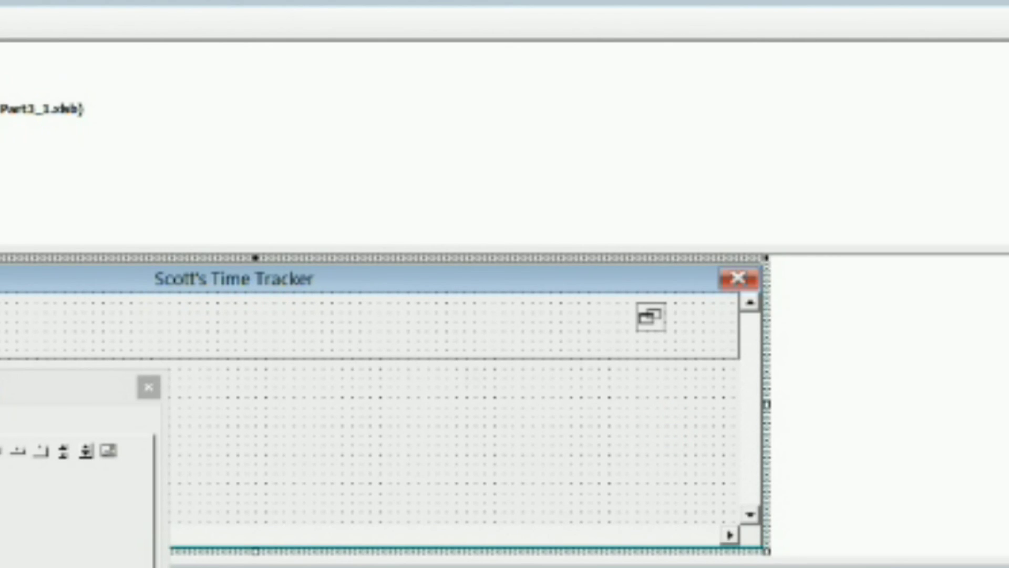
left_click(379, 384)
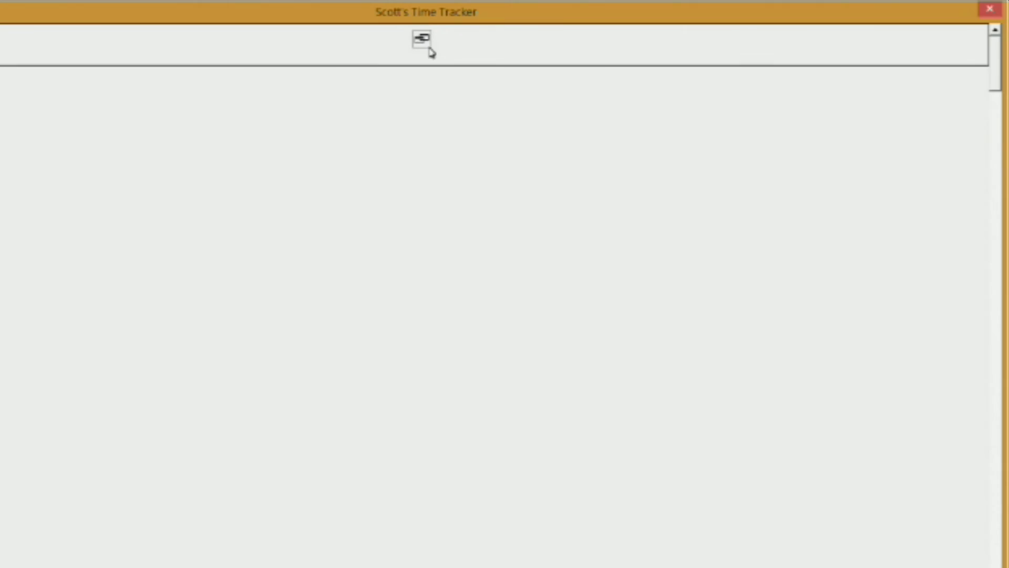
left_click(991, 12)
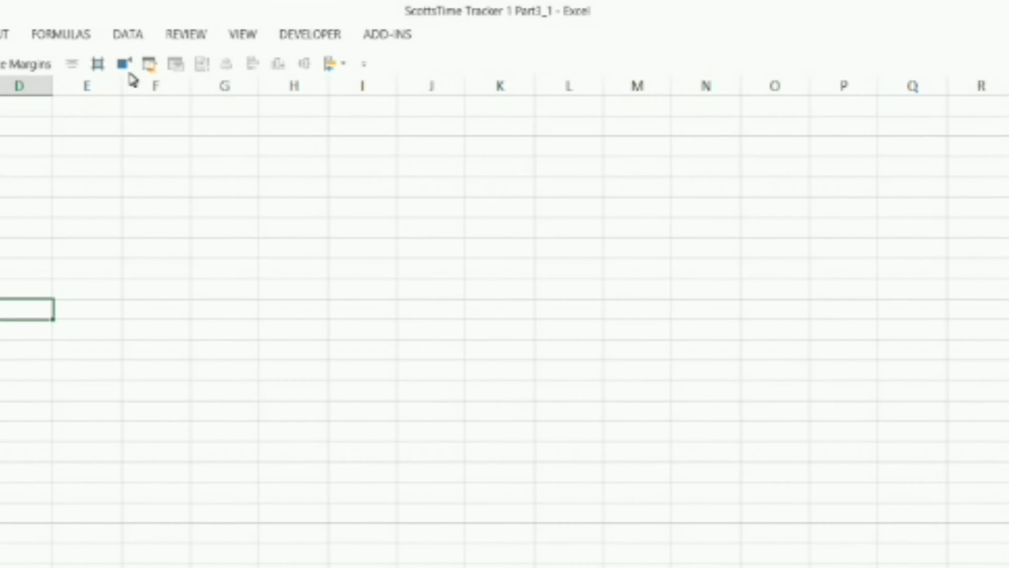
- Go back to the VBA editor from the worksheet and bring up the FrmTimeTrack userform in design view
left_click(323, 36)
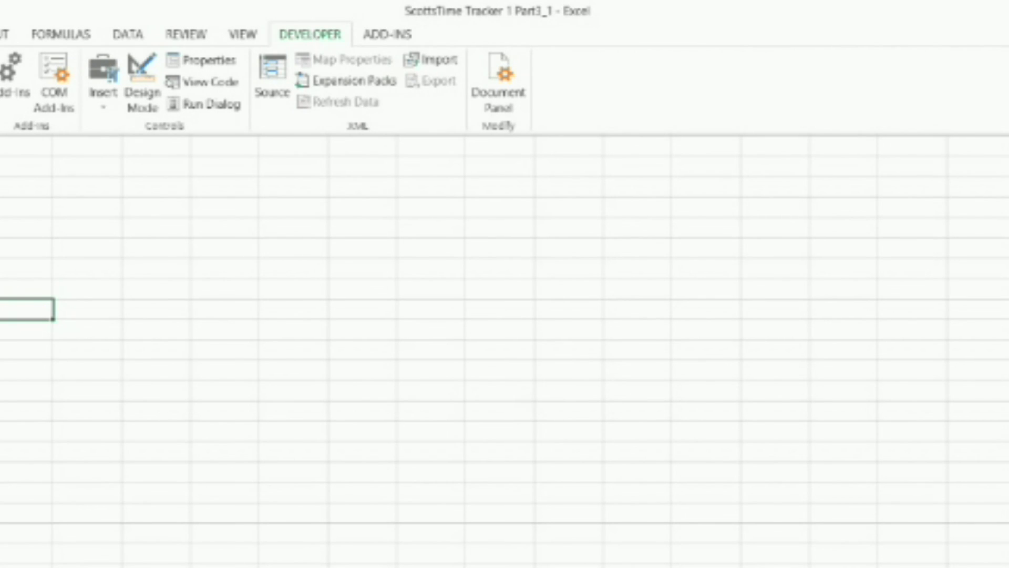
key("alt+F11")
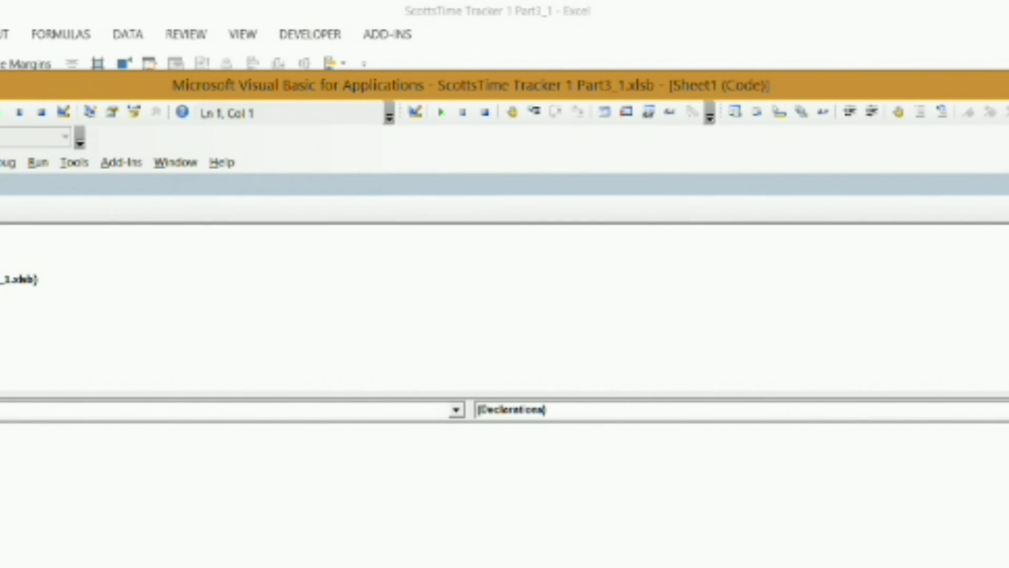
double_click(1, 360)
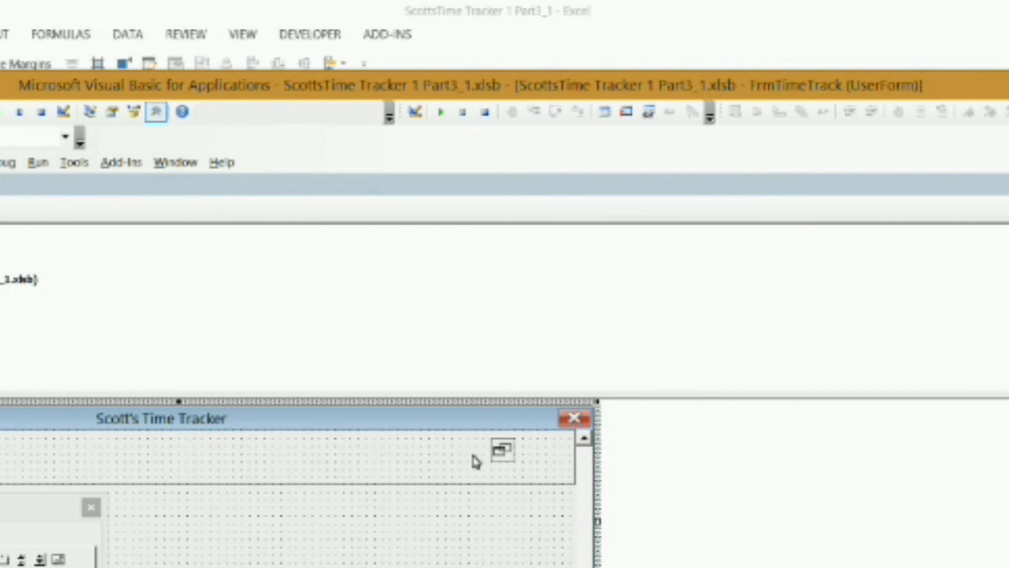
- Set the RestoreDown image control's BorderStyle to 0 - fmBorderStyleNone and close its properties
right_click(504, 455)
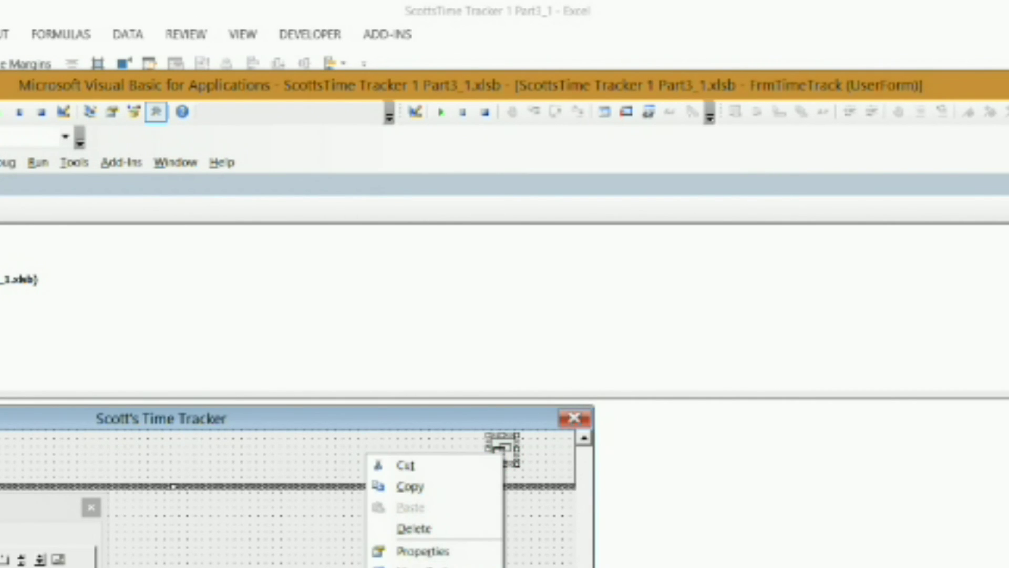
left_click(428, 551)
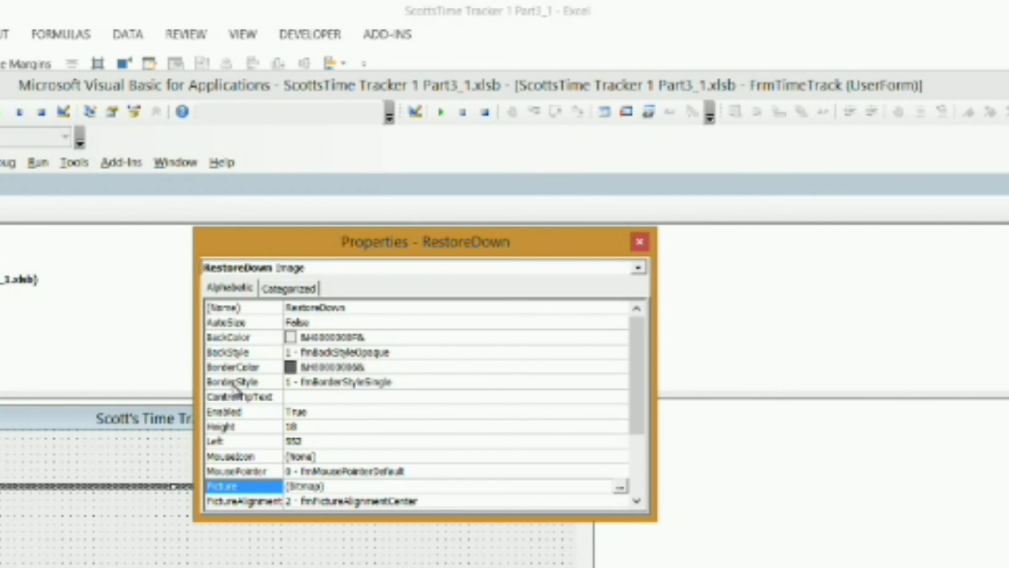
left_click(367, 382)
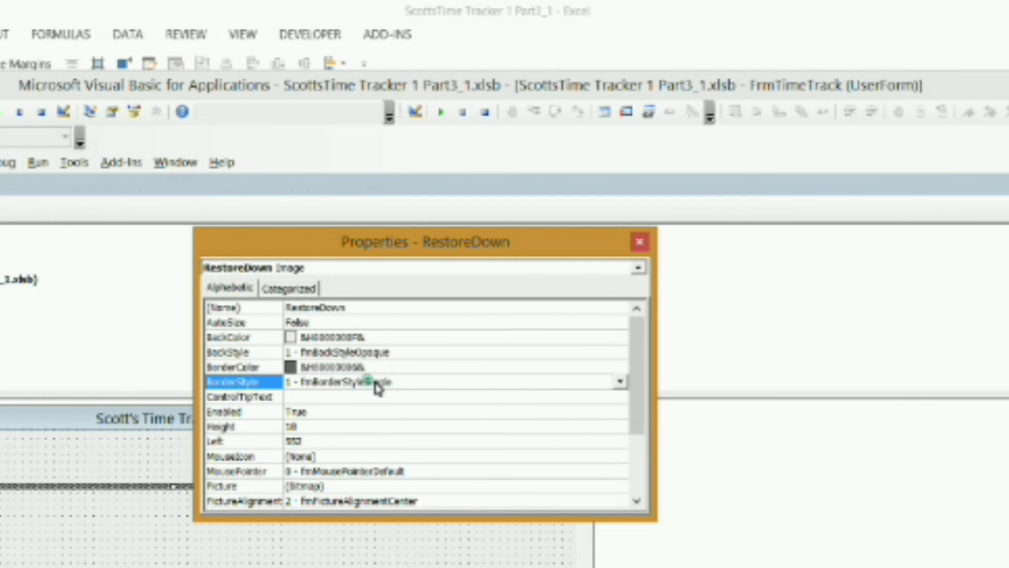
left_click(620, 381)
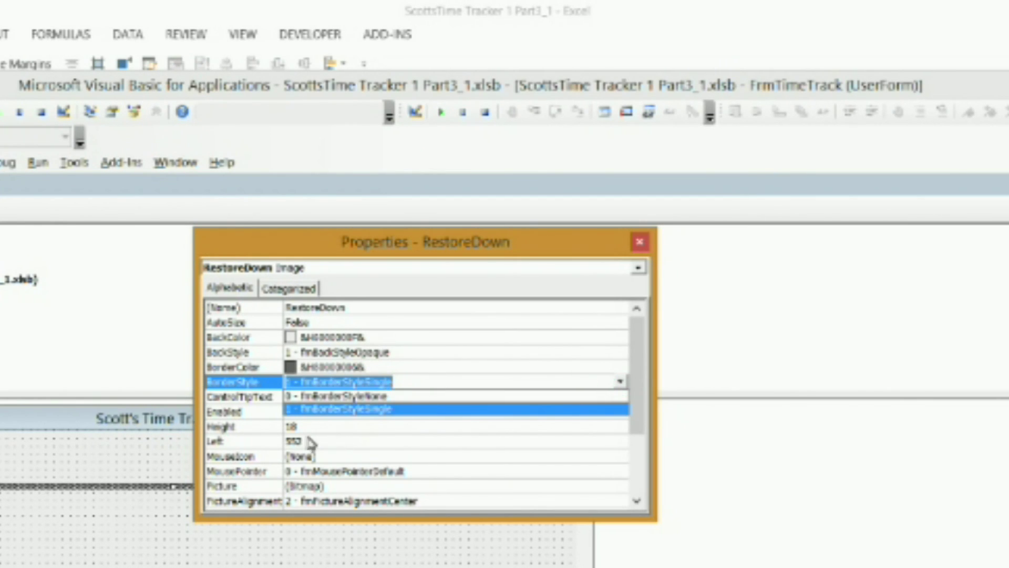
left_click(342, 397)
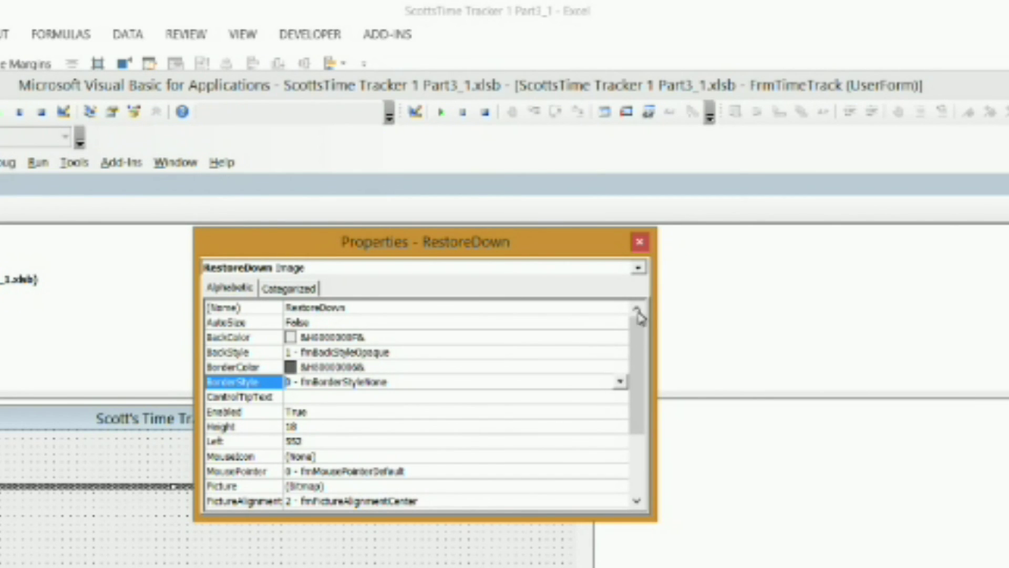
left_click(639, 242)
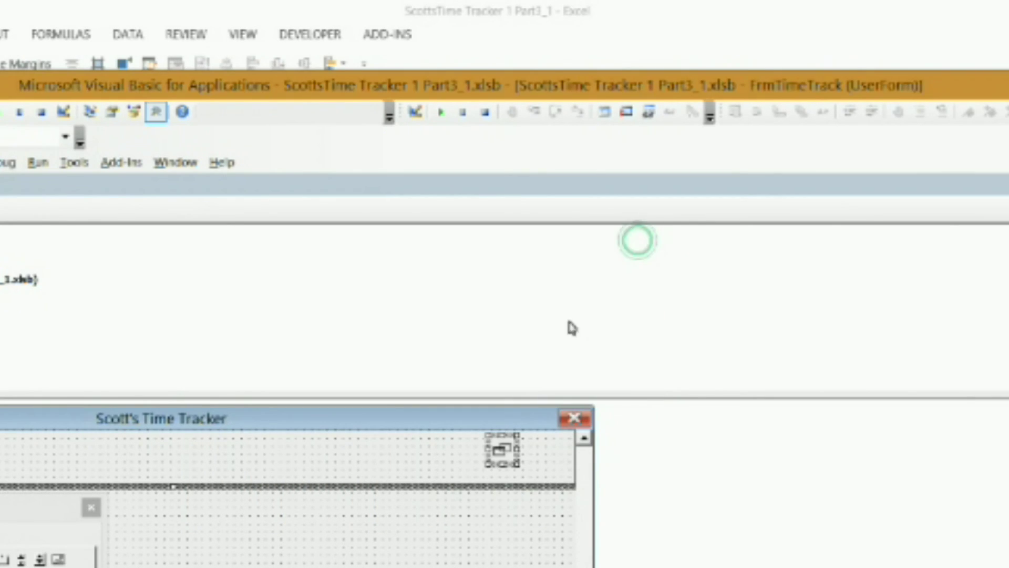
- Open the code behind the FrmTimeTrack userform from its design view
left_click(501, 507)
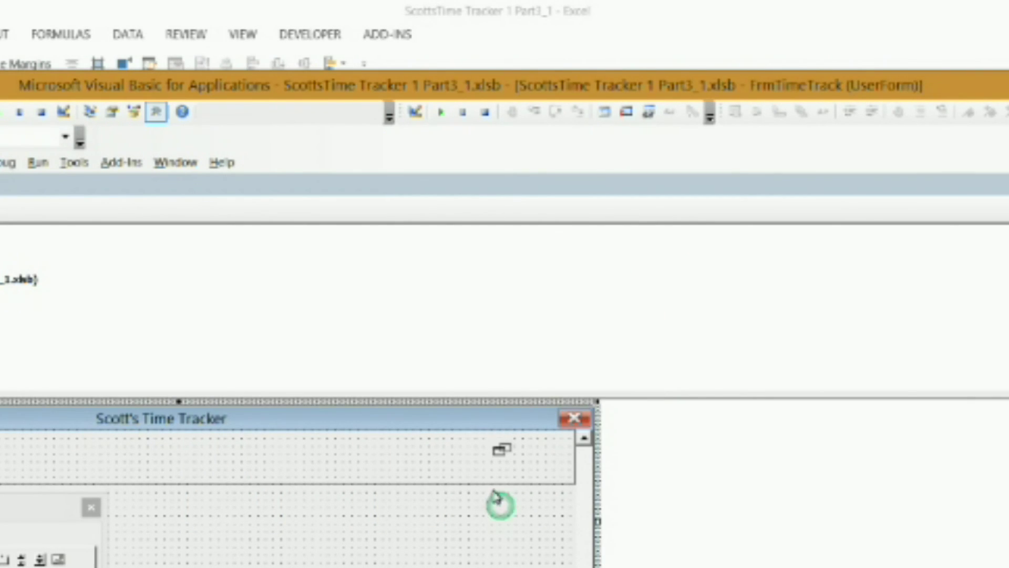
left_click(503, 456)
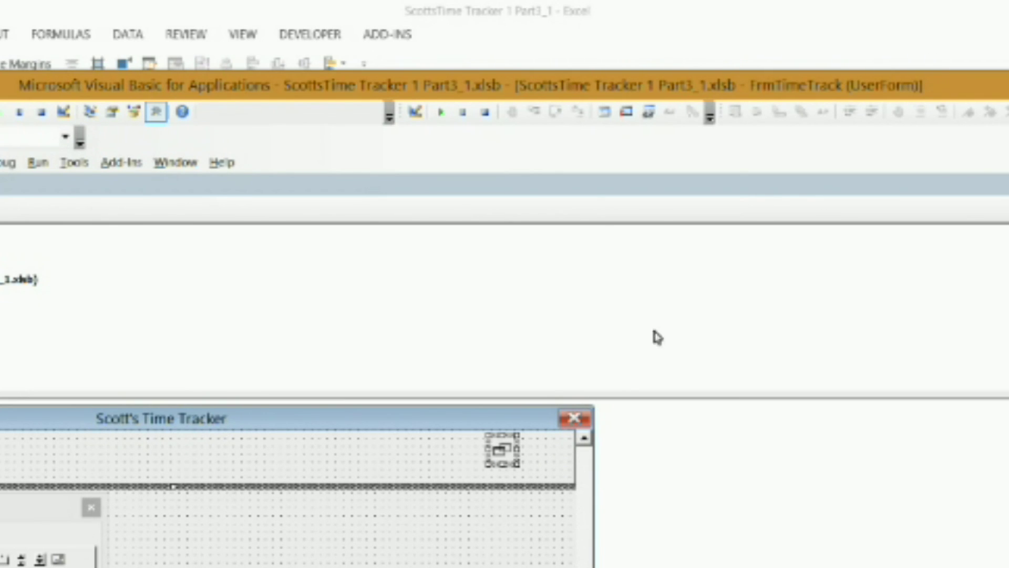
left_click(259, 546)
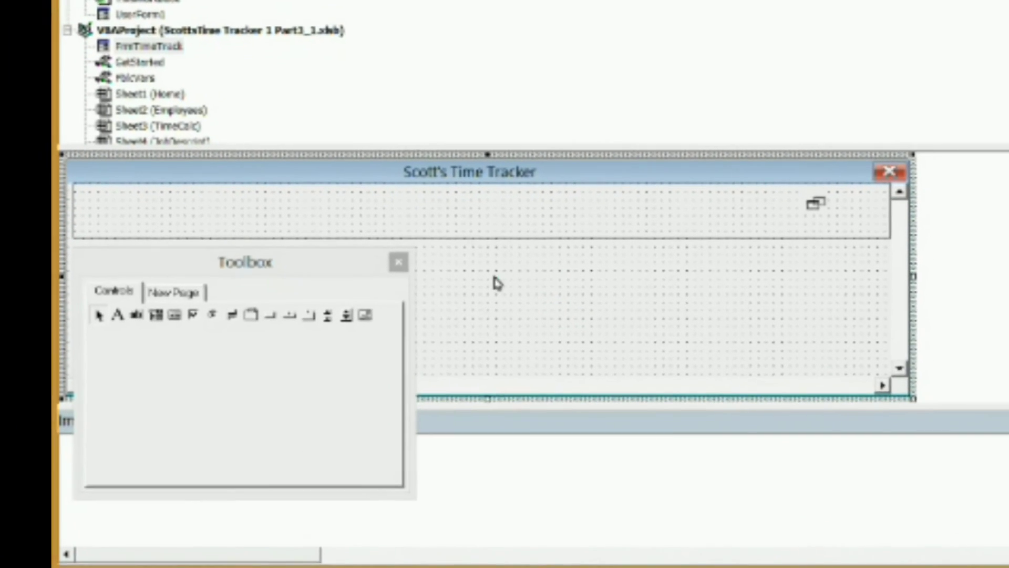
right_click(404, 311)
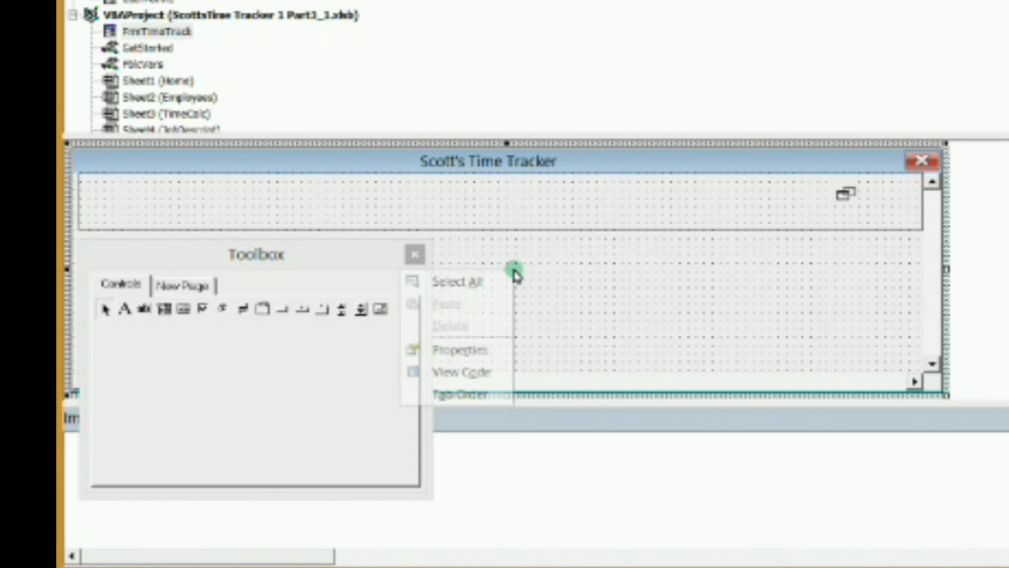
left_click(484, 372)
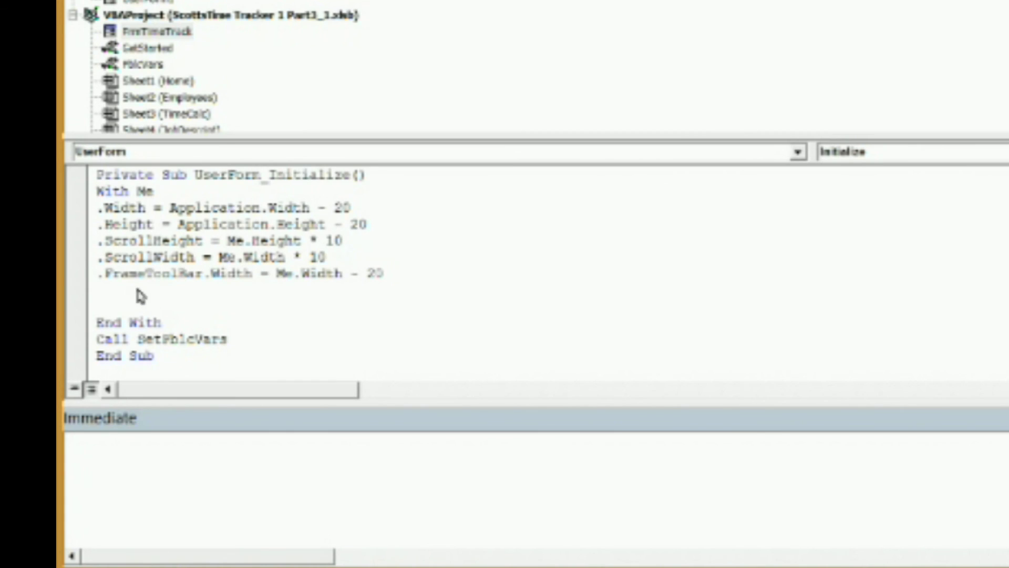
- Start a line below the FrameToolBar.Width statement in UserForm_Initialize with the property .RestoreDown.Left
left_click(108, 295)
type(".")
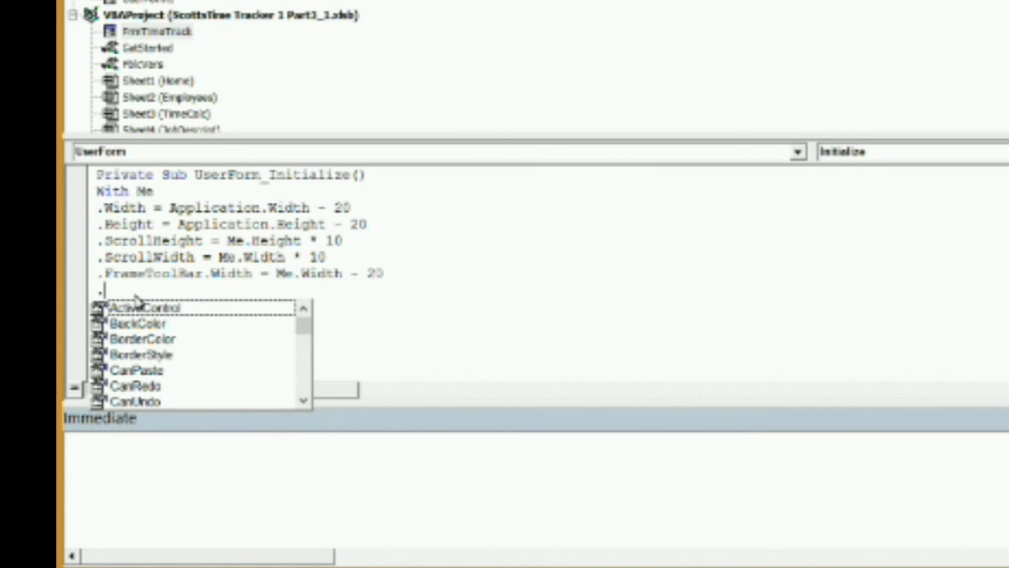
type("re")
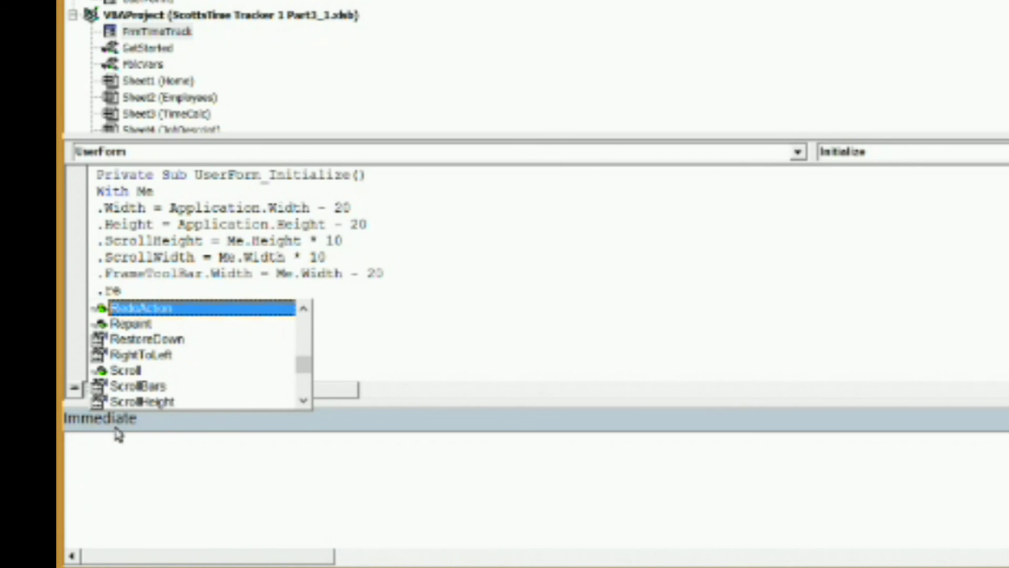
left_click(138, 341)
double_click(139, 341)
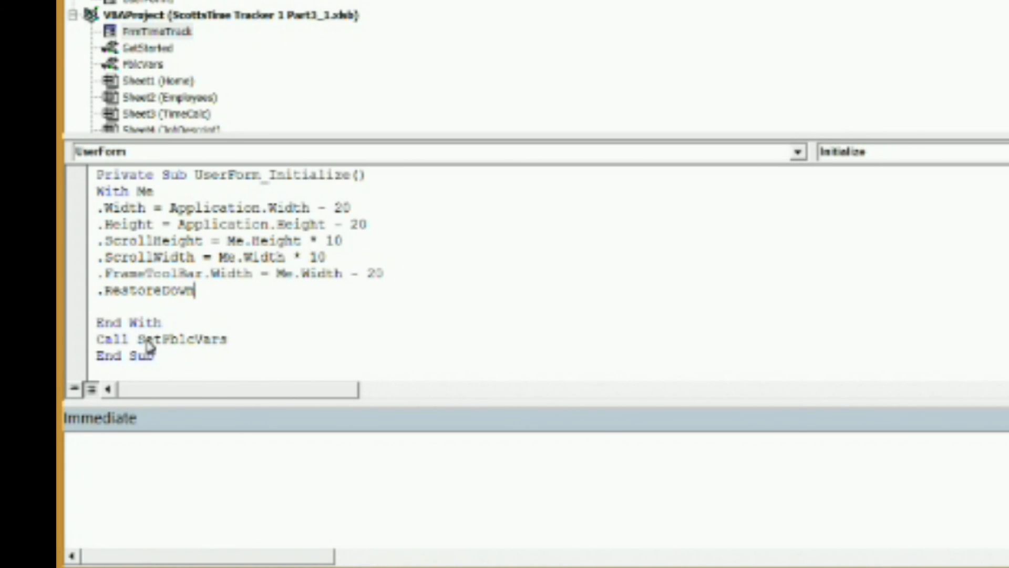
type(".l")
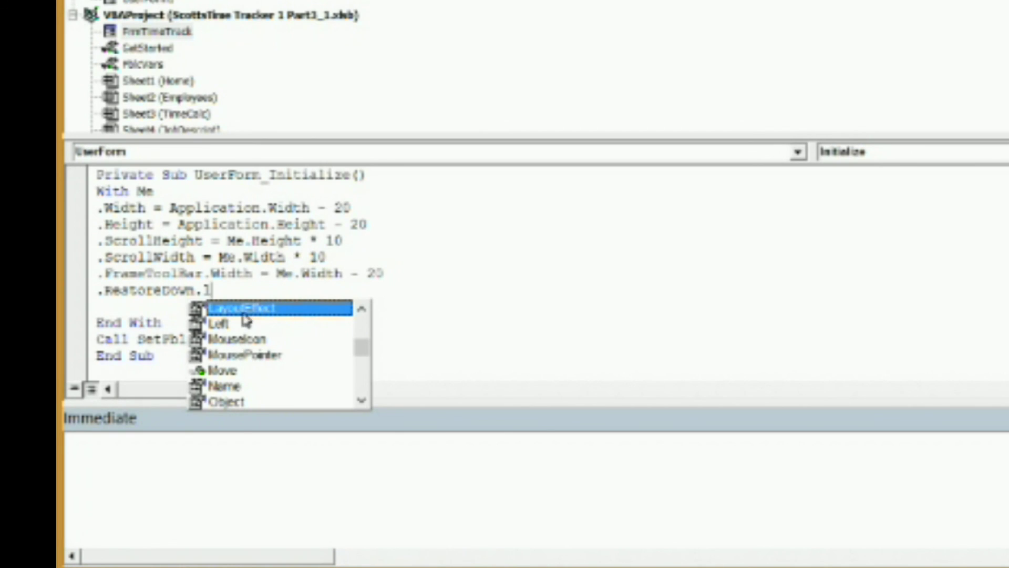
double_click(220, 323)
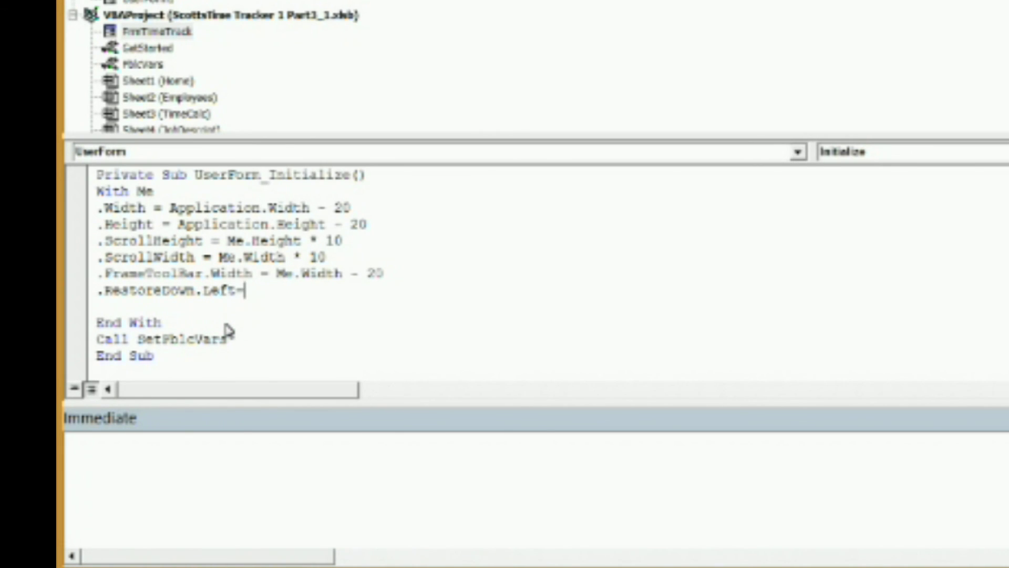
- Assign .FrameToolBar.Width to the .RestoreDown.Left property in the new code line
type("=.")
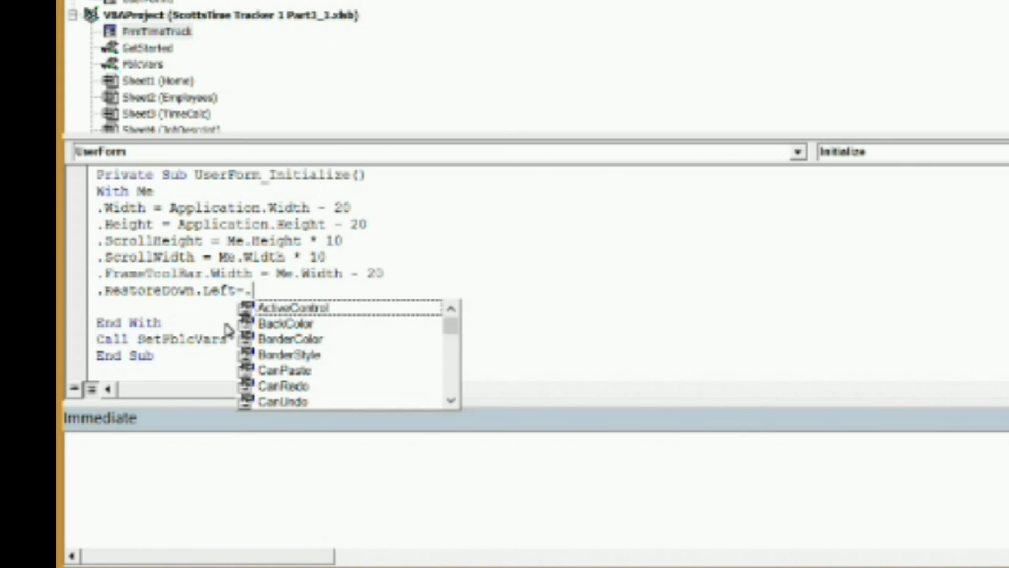
type("fr")
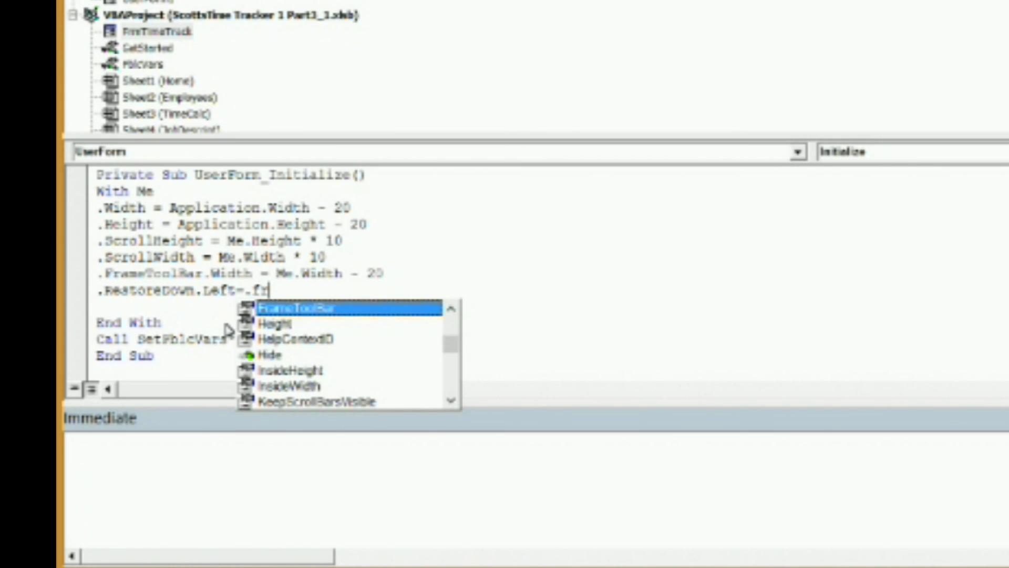
double_click(279, 310)
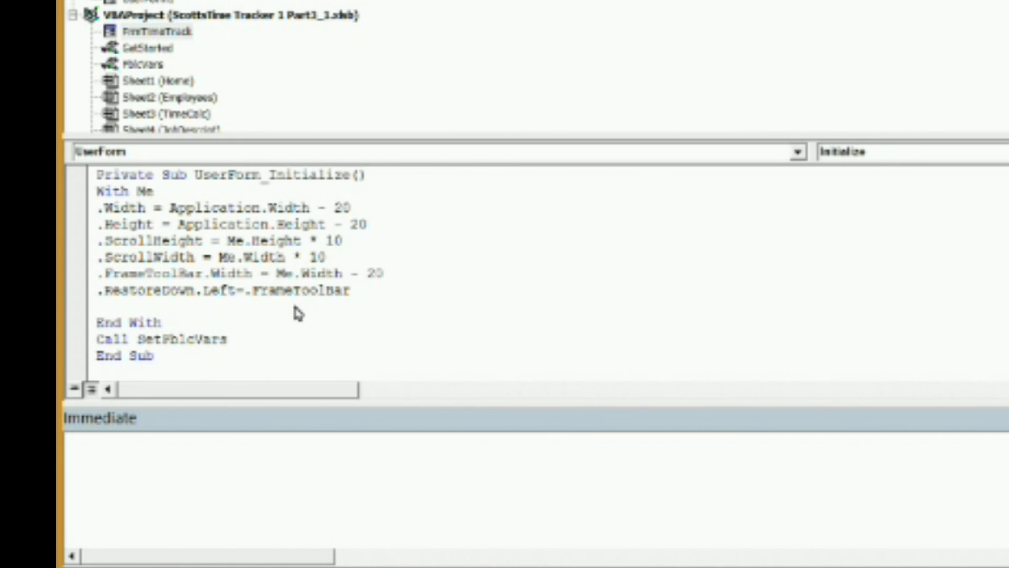
type(".")
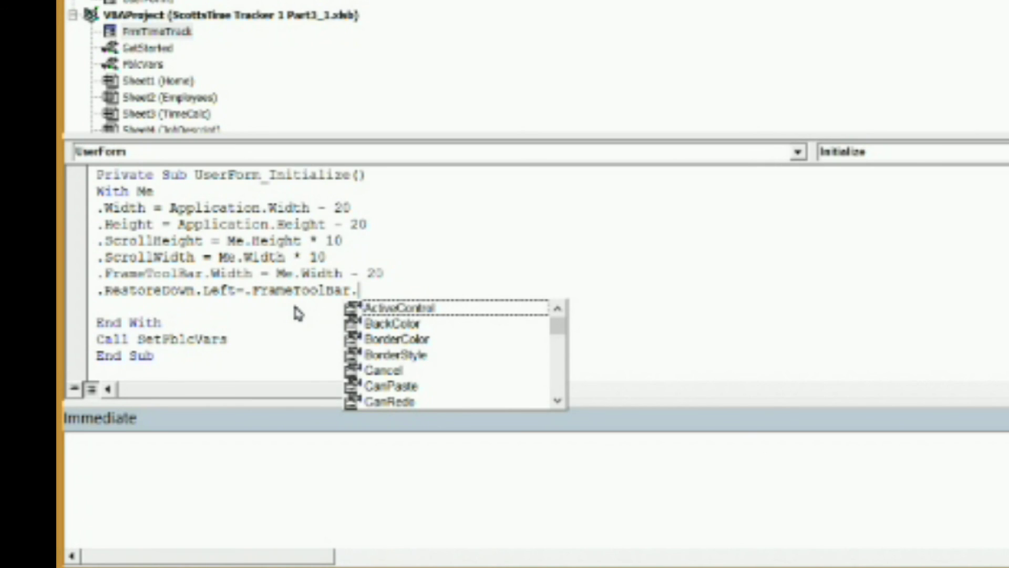
type("w")
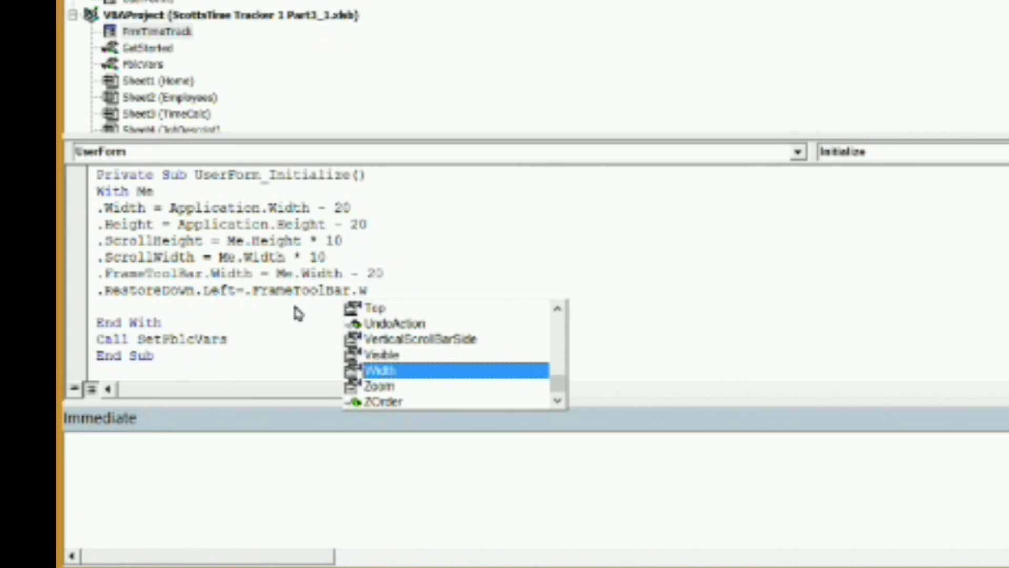
double_click(379, 370)
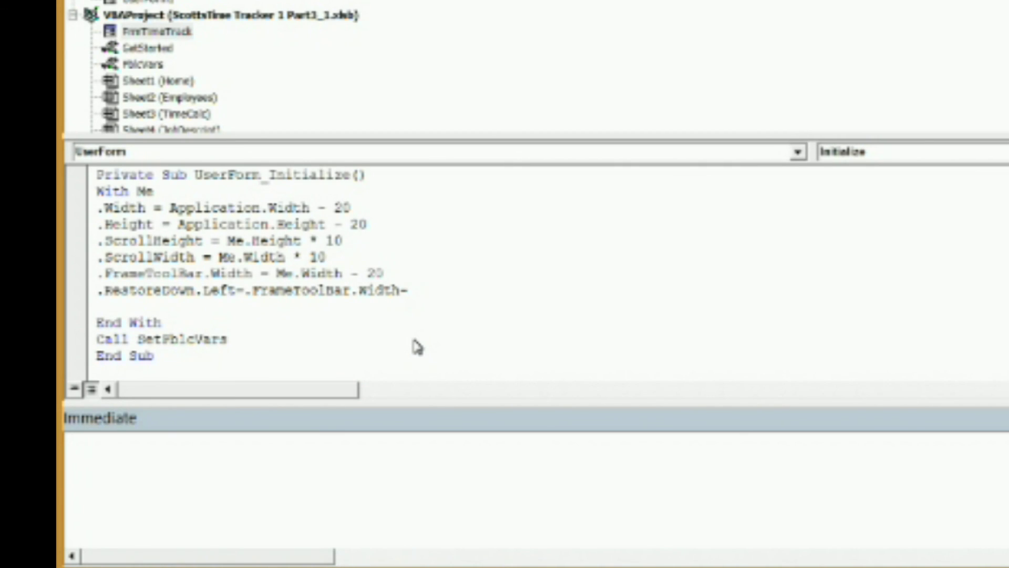
- Complete the RestoreDown.Left expression by subtracting .RestoreDown.Width from the toolbar frame's width
type("-.")
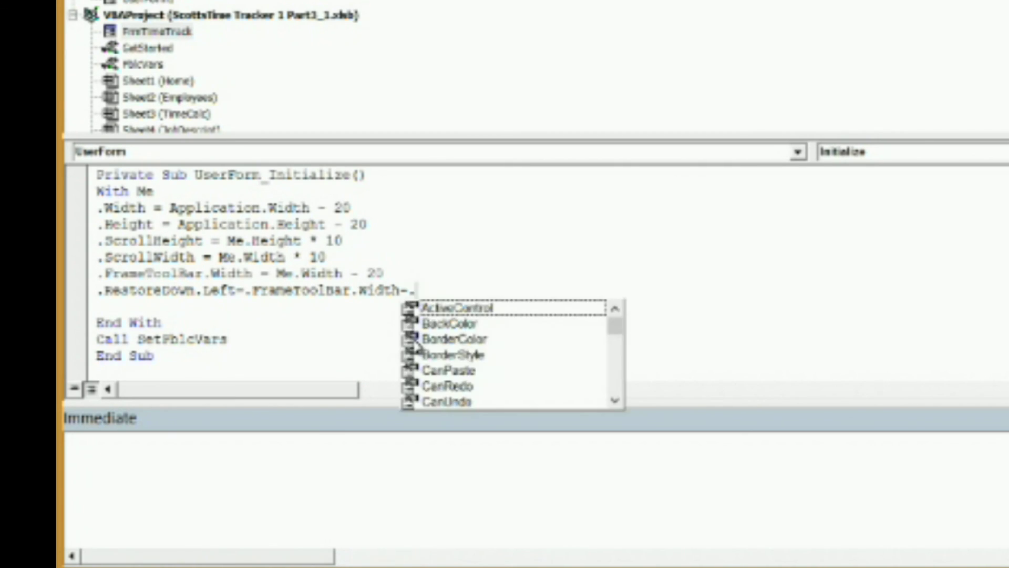
type("r")
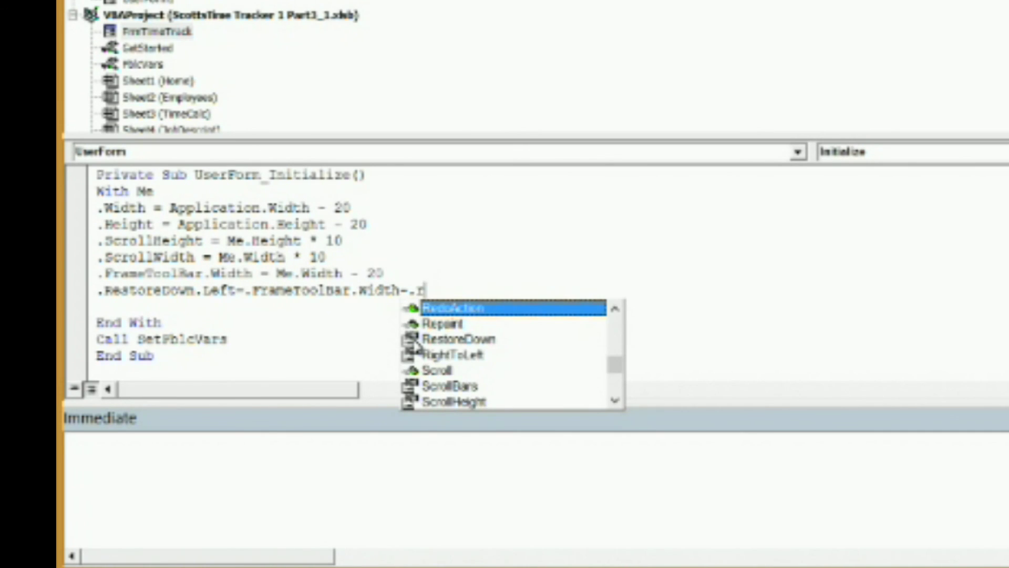
type("e")
double_click(466, 340)
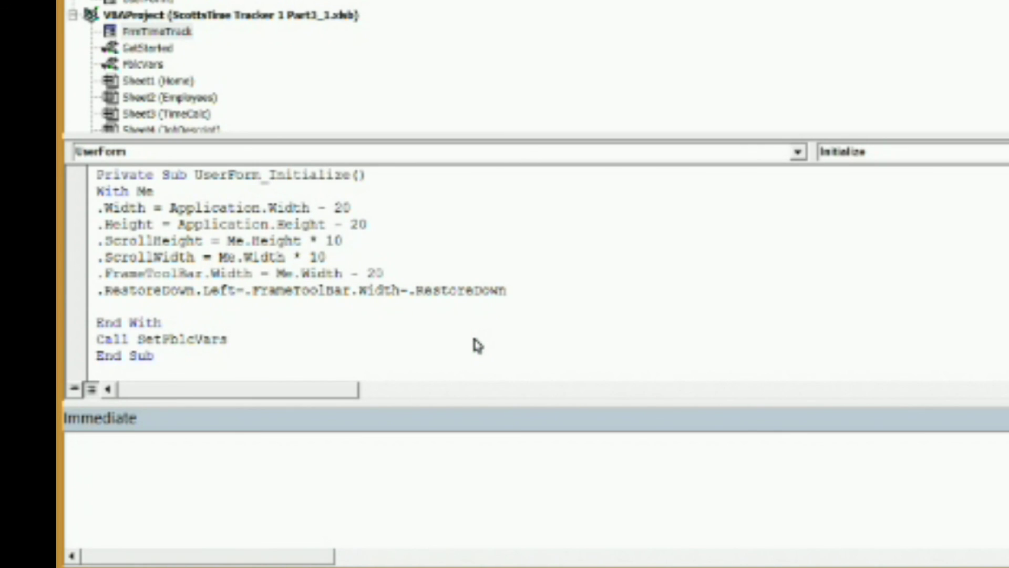
type(".w")
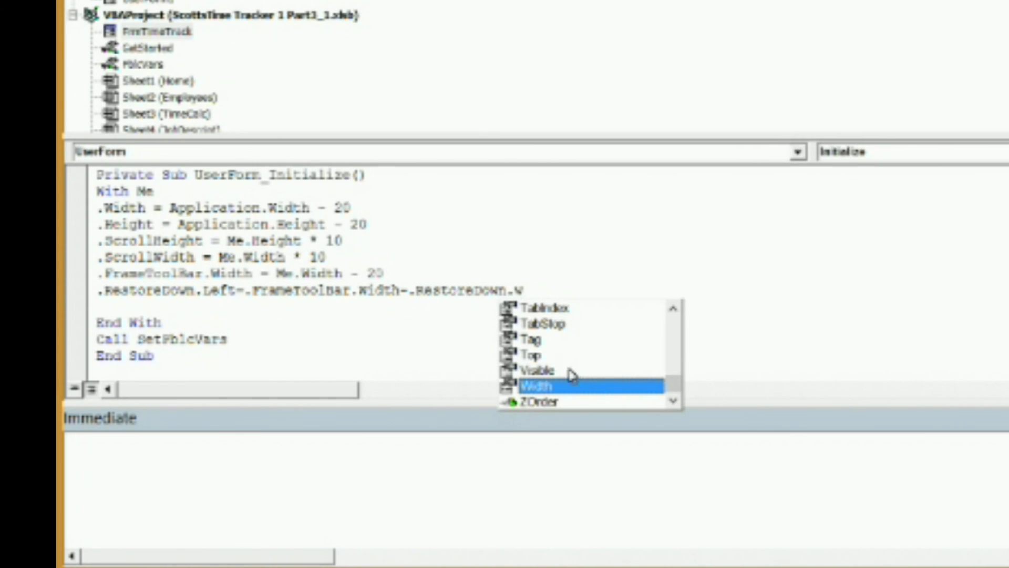
double_click(549, 386)
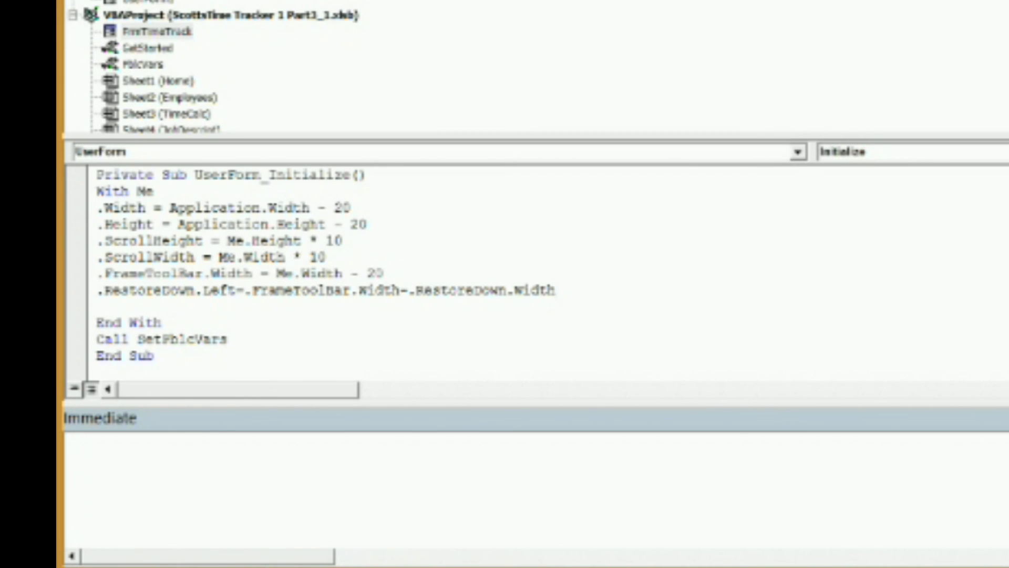
- Return to the FrmTimeTrack design view, run the userform to check the RestoreDown icon's horizontal placement, and close the running form
left_click(158, 33)
double_click(157, 33)
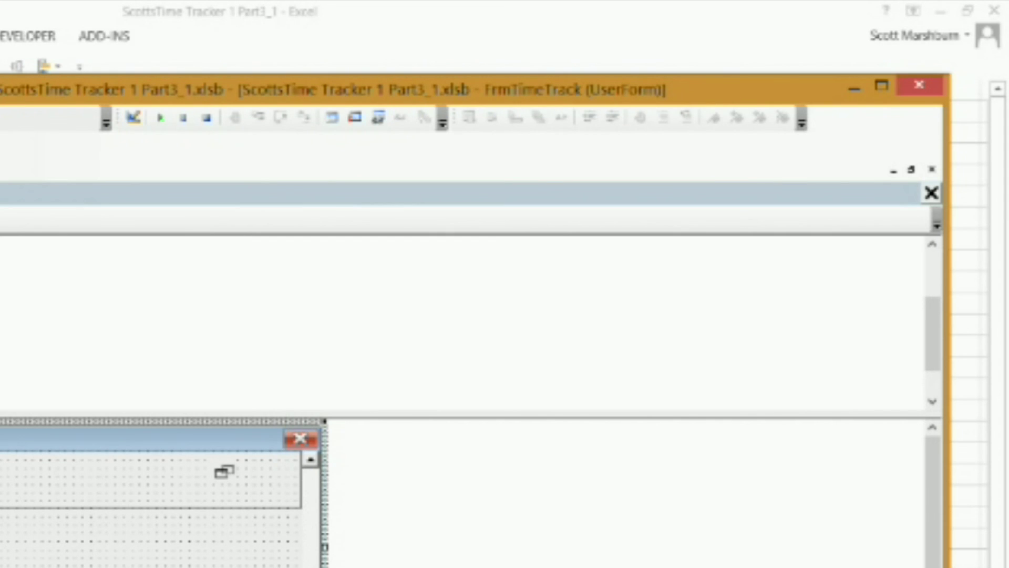
key("F5")
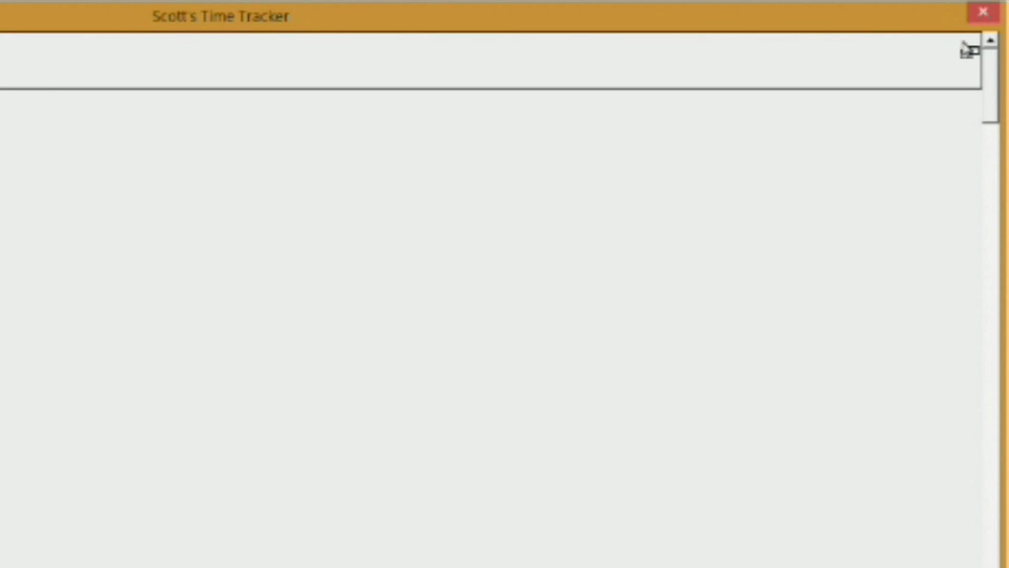
left_click(982, 12)
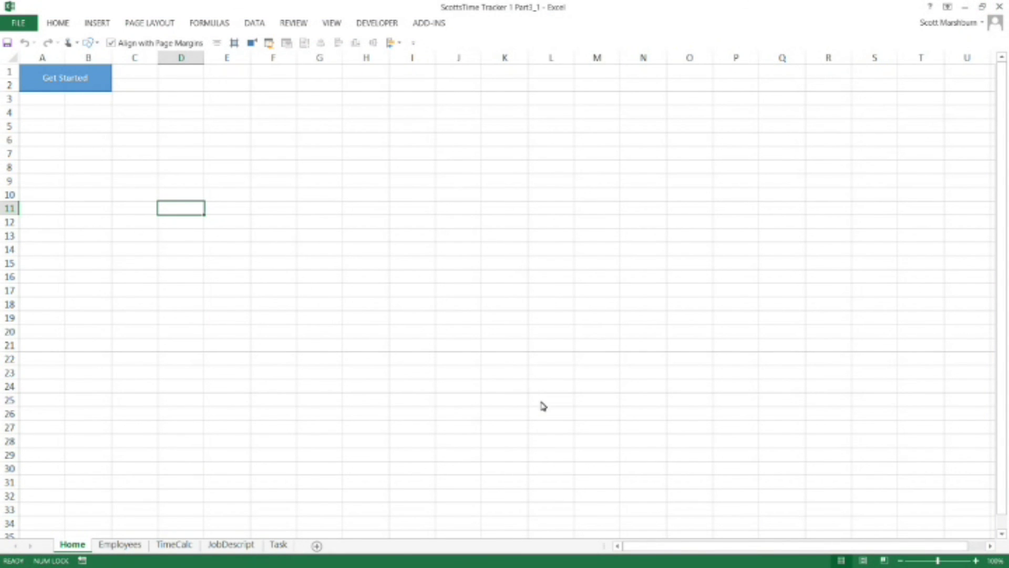
- Switch from the worksheet back to the VBA editor and open the FrmTimeTrack userform in design view
mouse_move(228, 564)
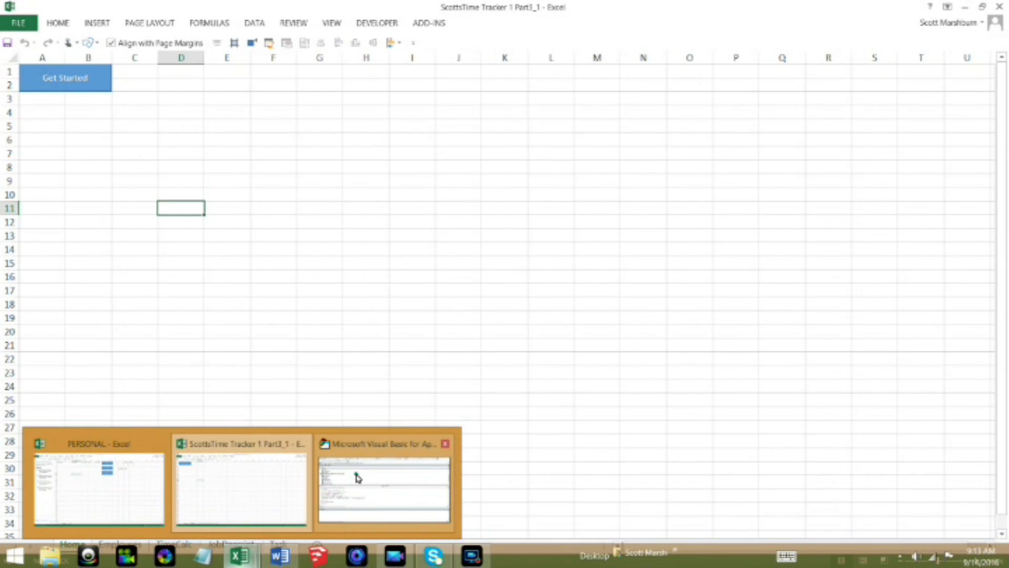
left_click(356, 475)
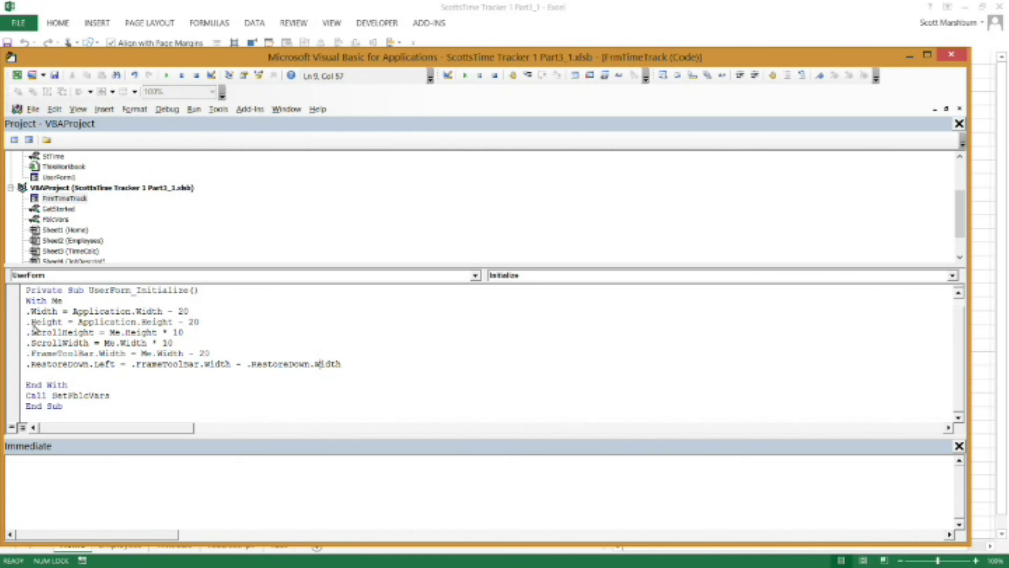
left_click(63, 200)
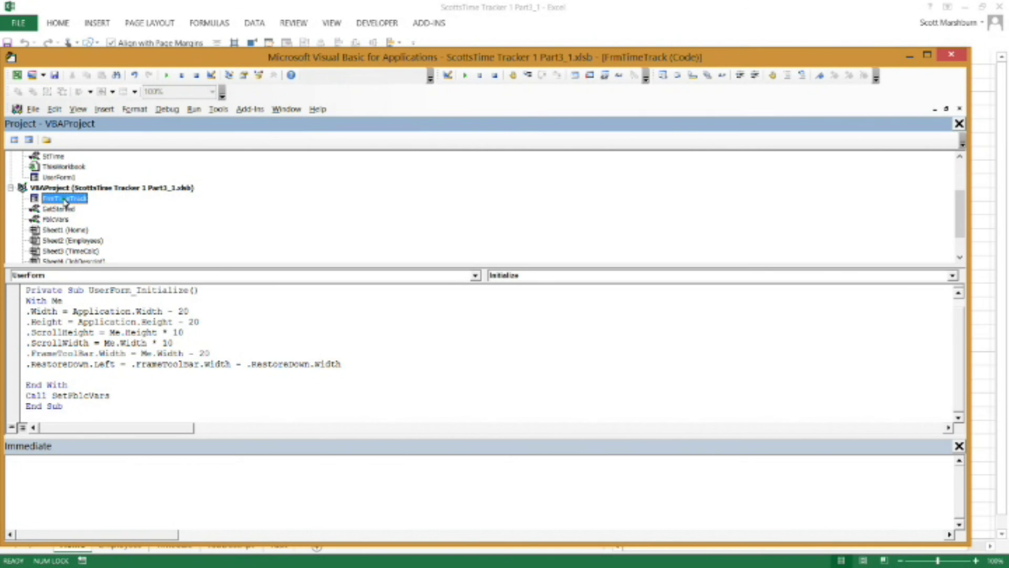
double_click(63, 200)
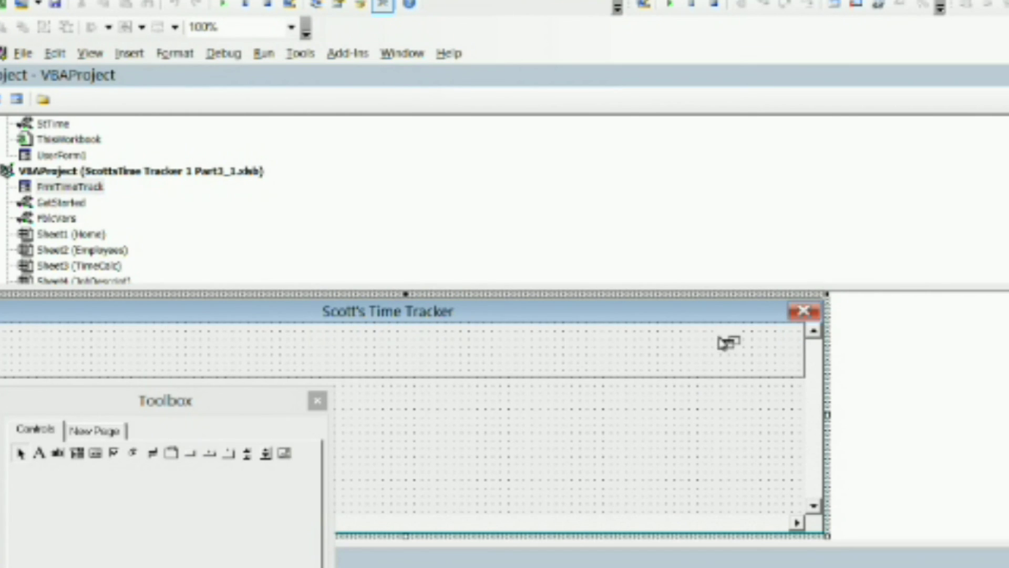
- Set the RestoreDown image control's Top property to 0 and close its properties
right_click(728, 343)
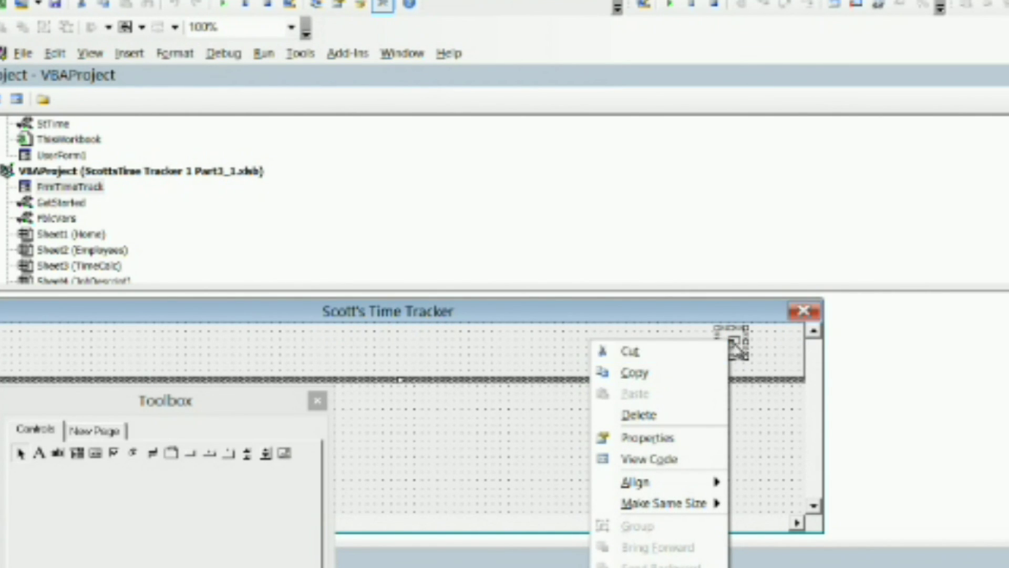
left_click(639, 438)
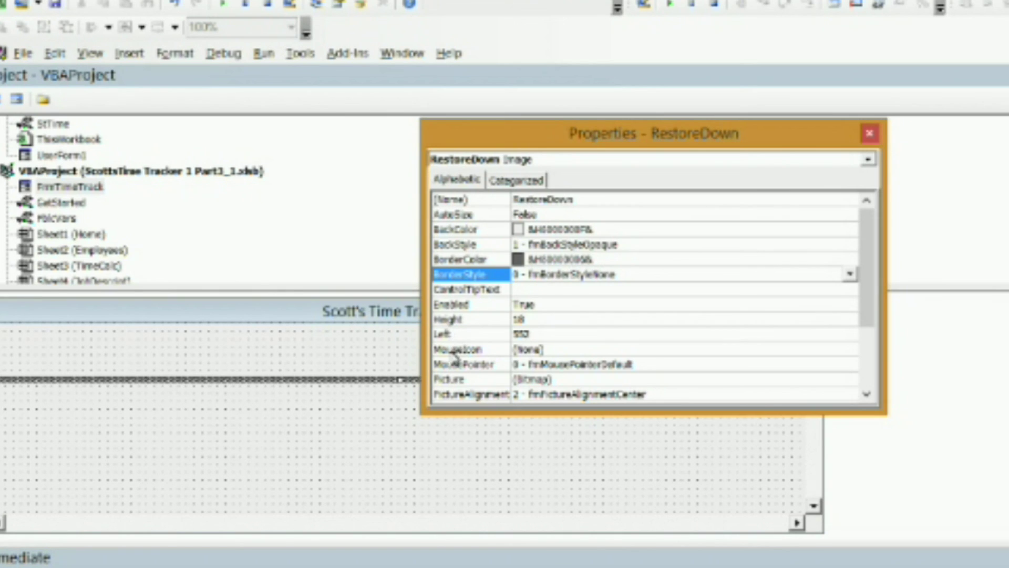
scroll(870, 288, "down", 1)
left_click_drag(870, 288, 874, 316)
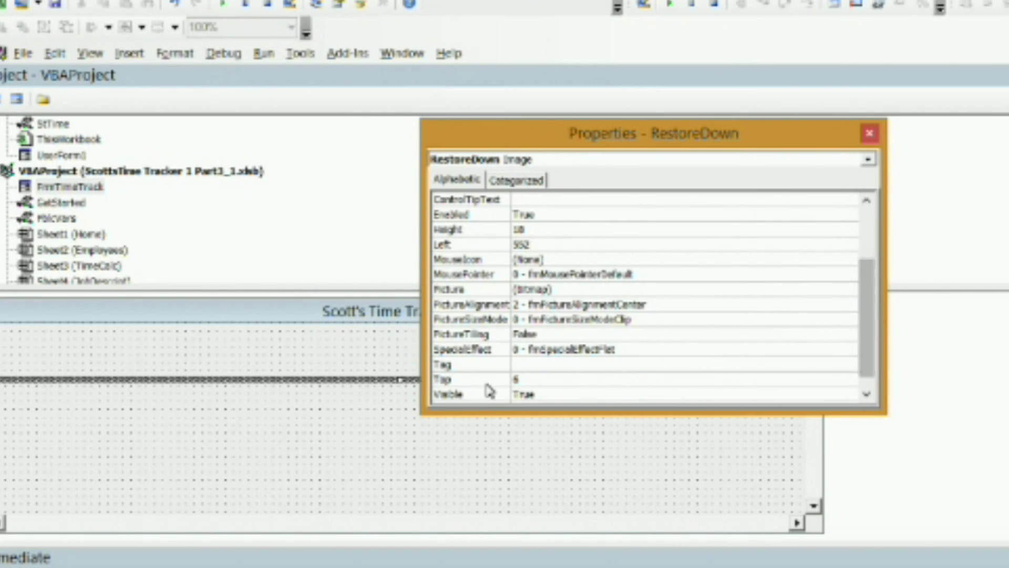
left_click(517, 379)
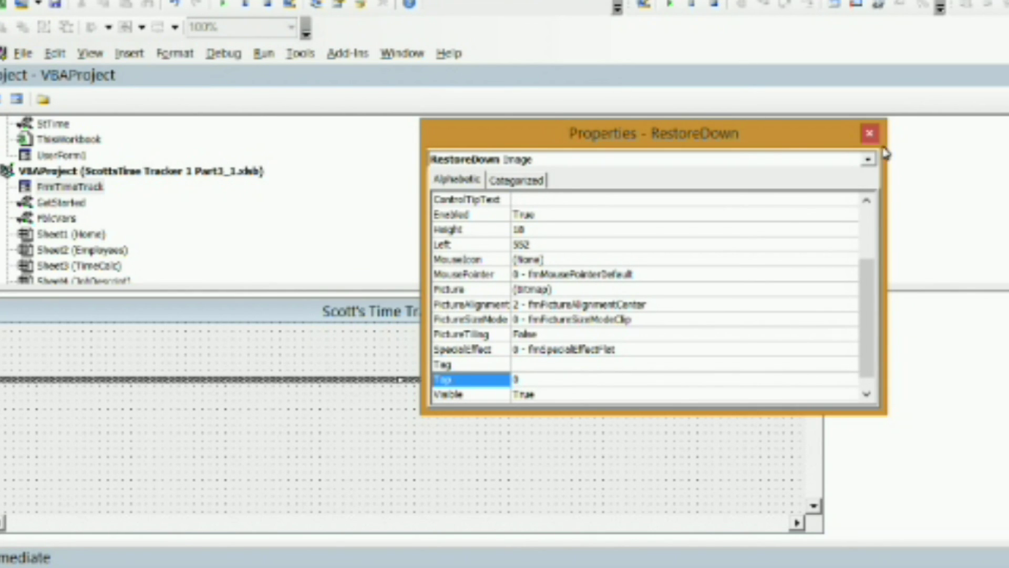
left_click(870, 134)
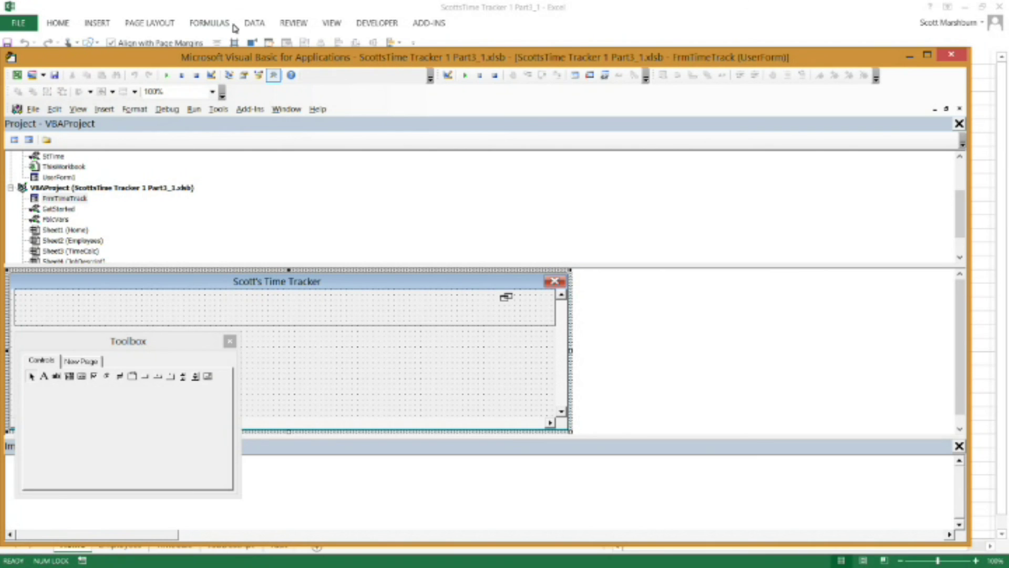
- Run and close the userform to check the RestoreDown icon's corner placement, and try Restore Down and Maximize on the Excel workbook window
left_click(170, 75)
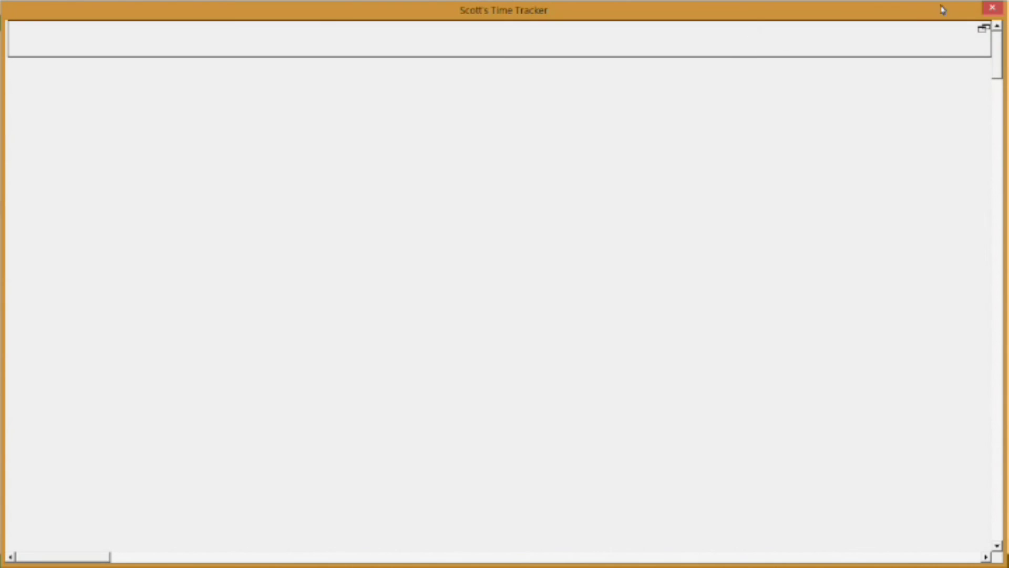
left_click(993, 8)
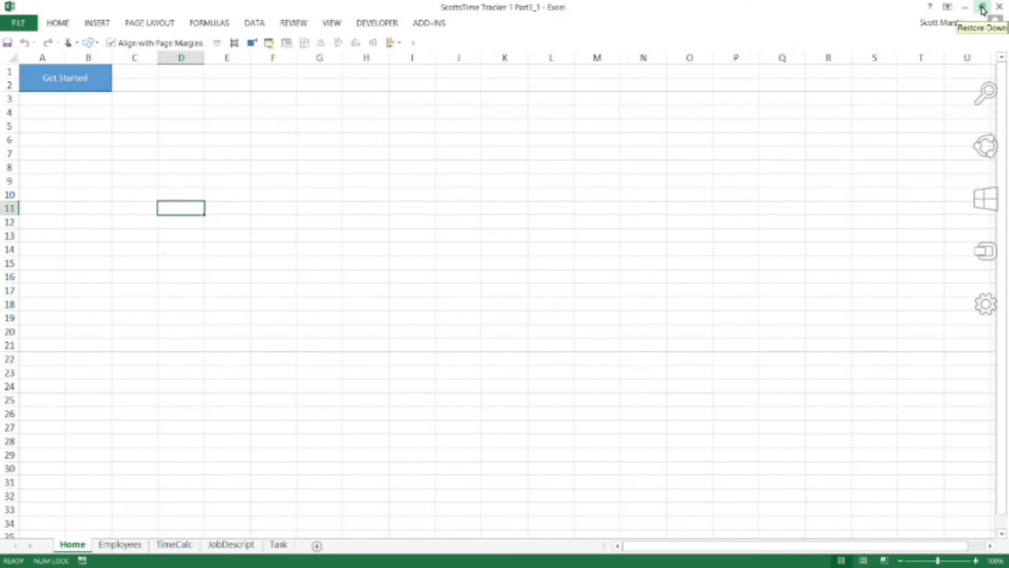
left_click(983, 8)
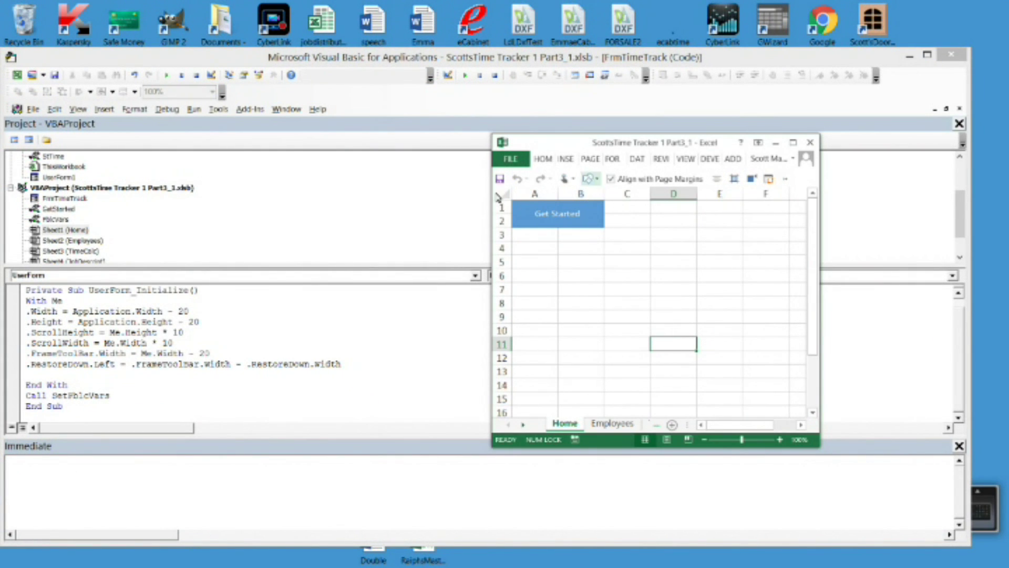
left_click(795, 143)
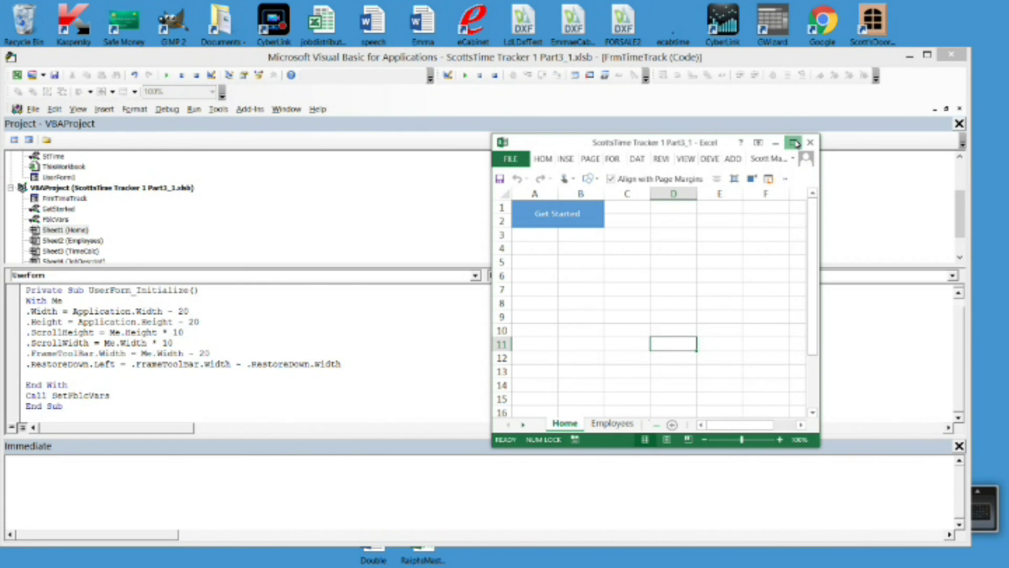